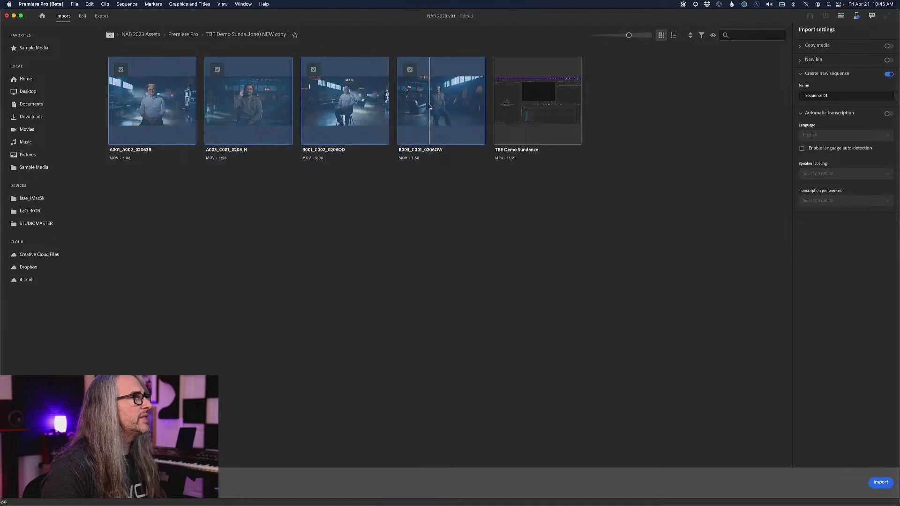
Step: Expand the new bin import options, switch to Creative Cloud to view the installed beta apps, and return to Premiere Pro
click(799, 59)
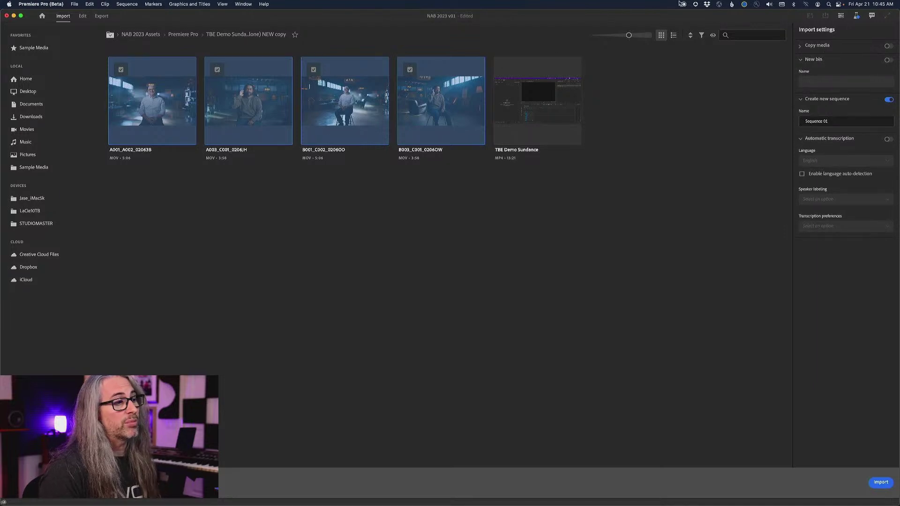
click(683, 4)
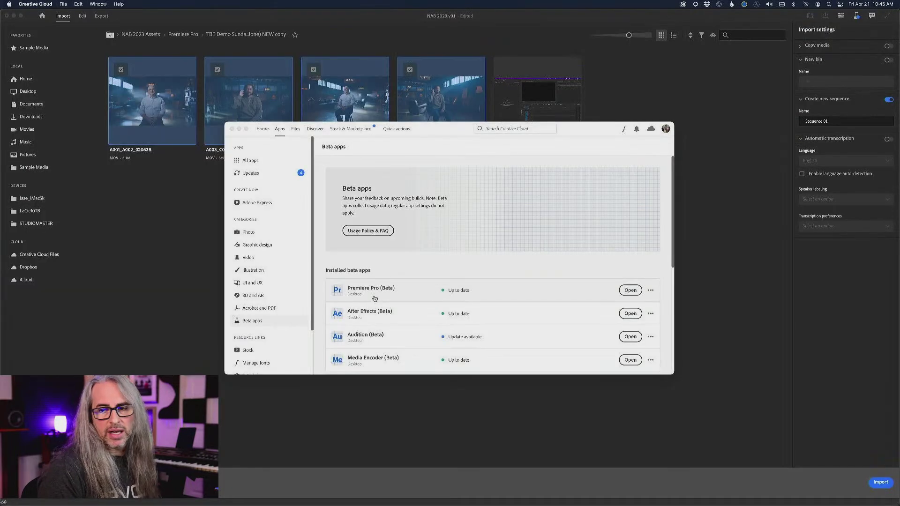
click(161, 264)
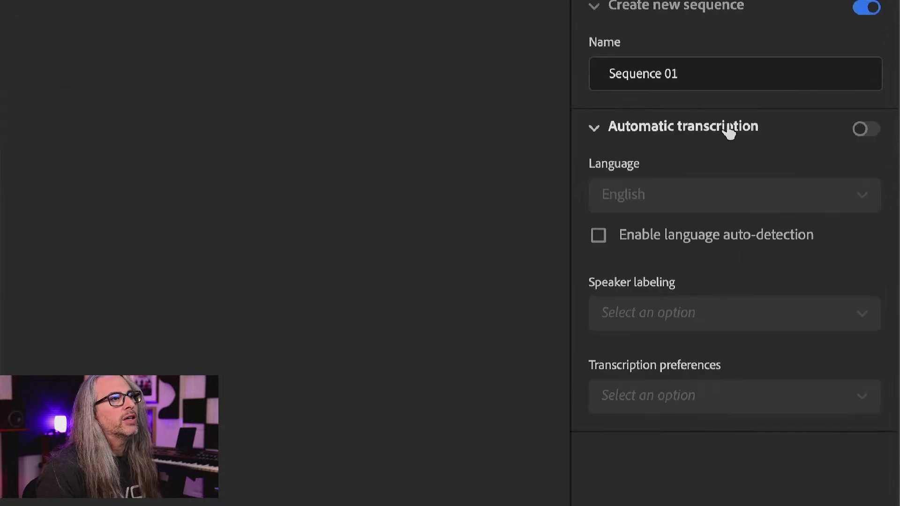
Step: Enable automatic transcription with separate speakers for all imported clips, and import the four selected clips
click(861, 129)
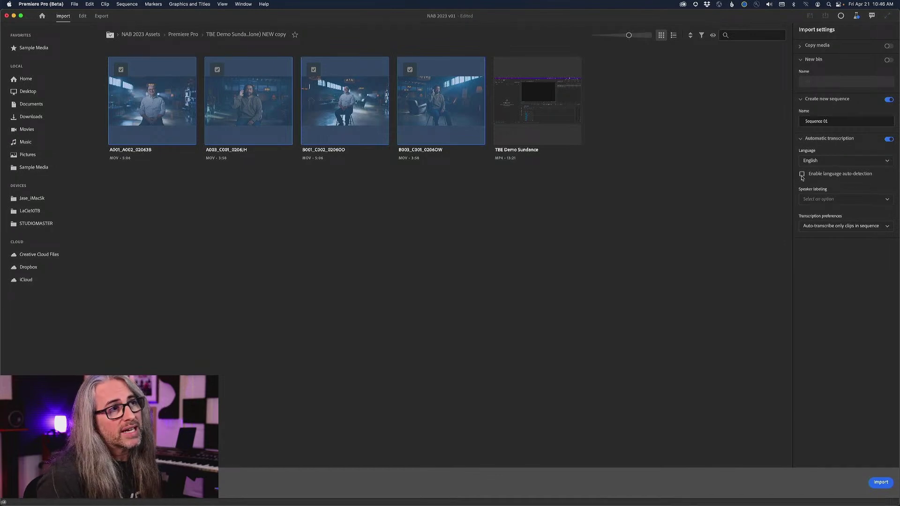
click(872, 199)
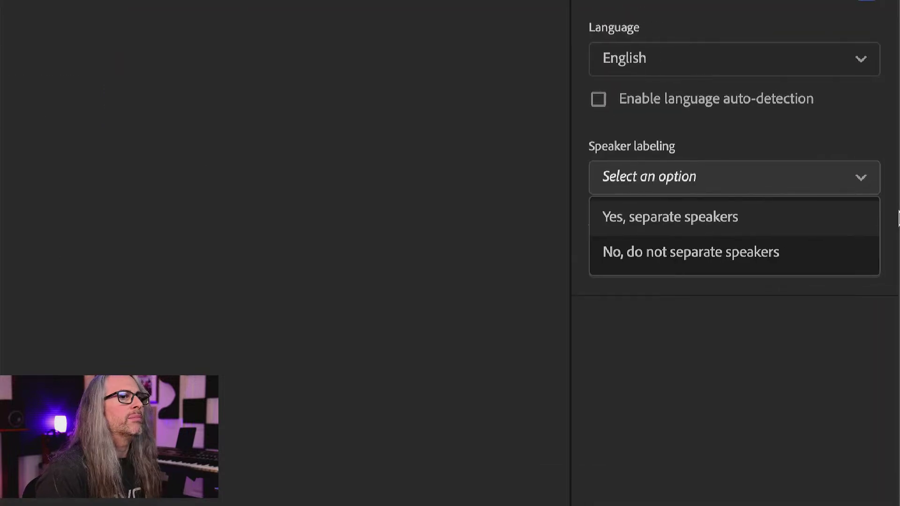
click(757, 220)
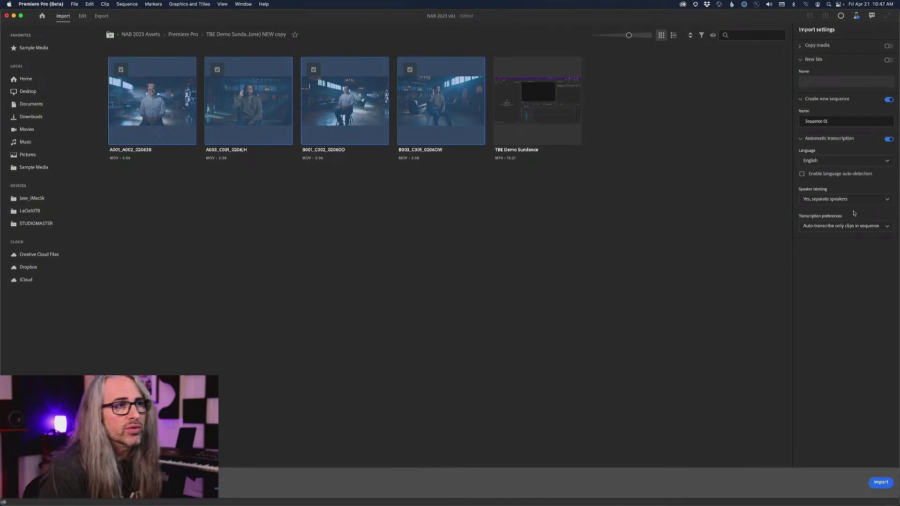
click(858, 226)
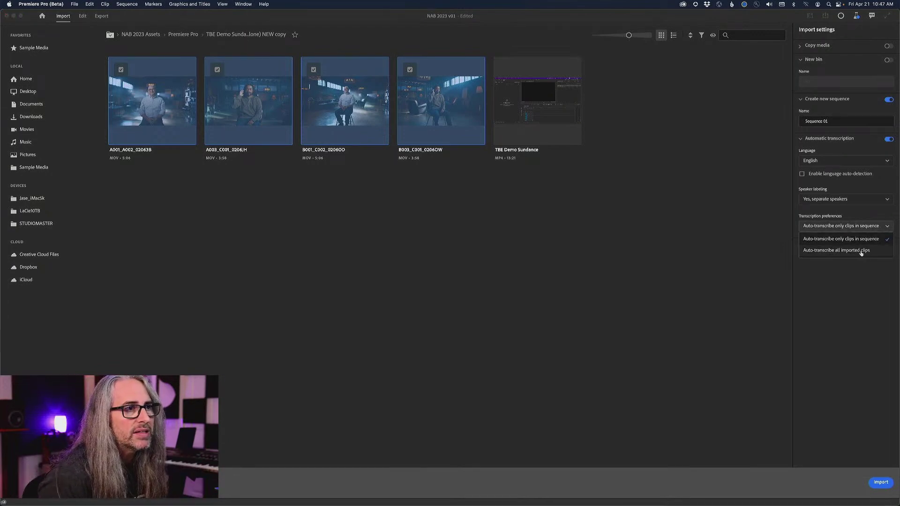
click(844, 252)
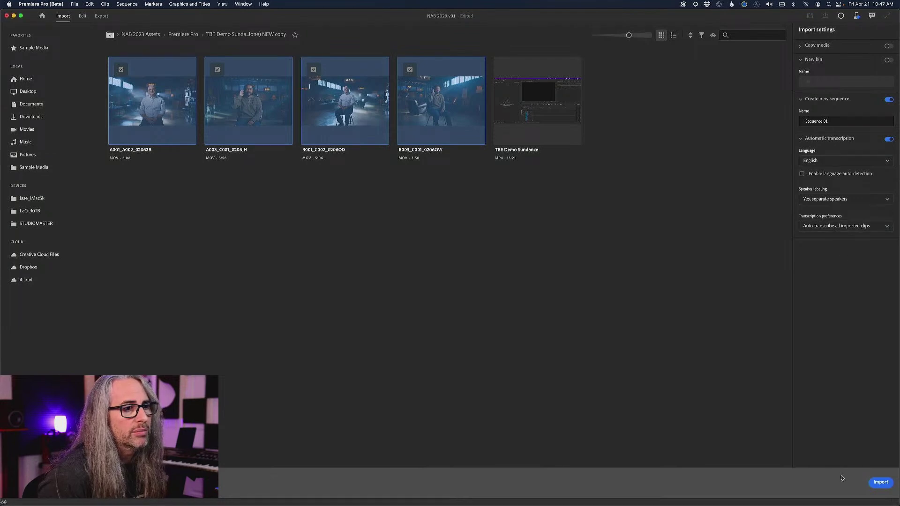
click(879, 483)
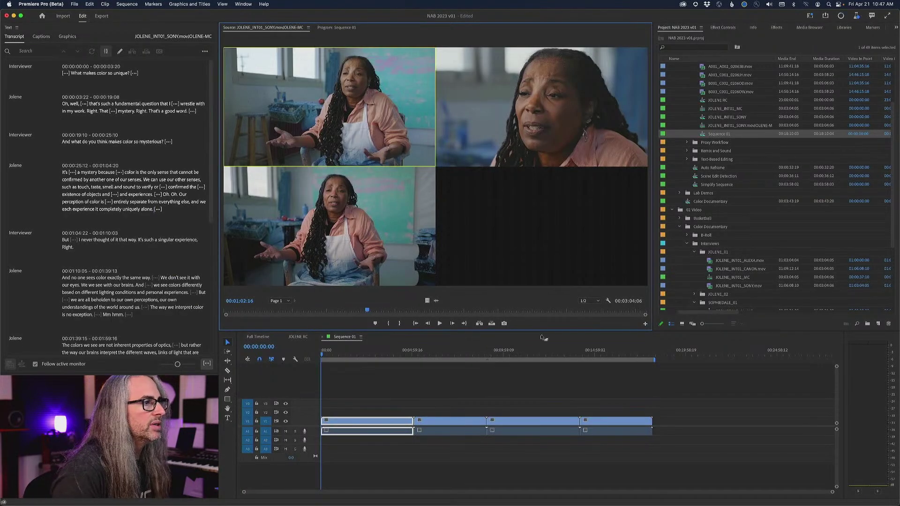
Step: Delete all the clips from the Sequence 01 timeline
drag(665, 417, 330, 438)
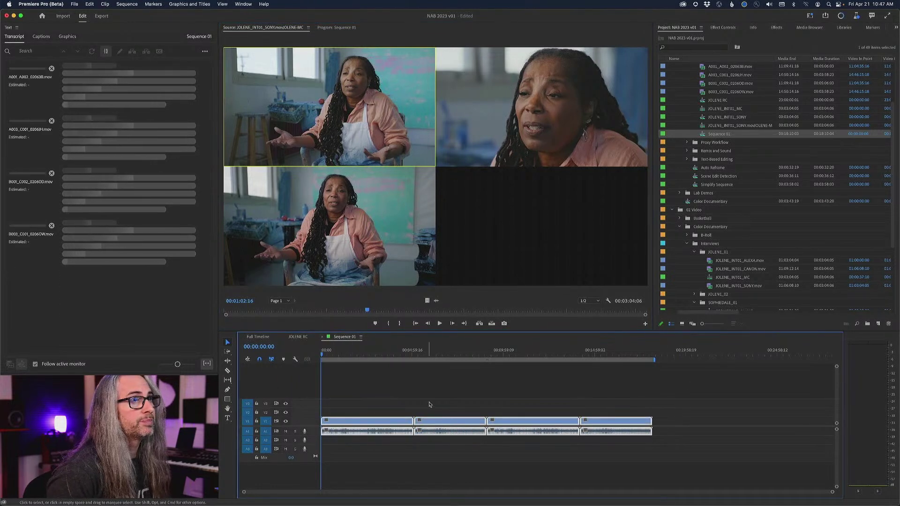
key(Delete)
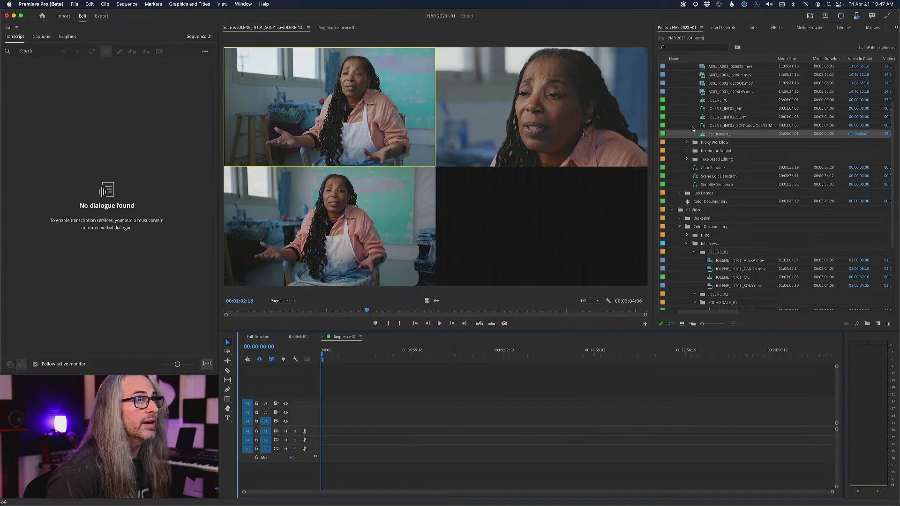
Step: Examine the transcription progress of the four imported A001, A003, B001 and B003 clips one after another
double_click(701, 67)
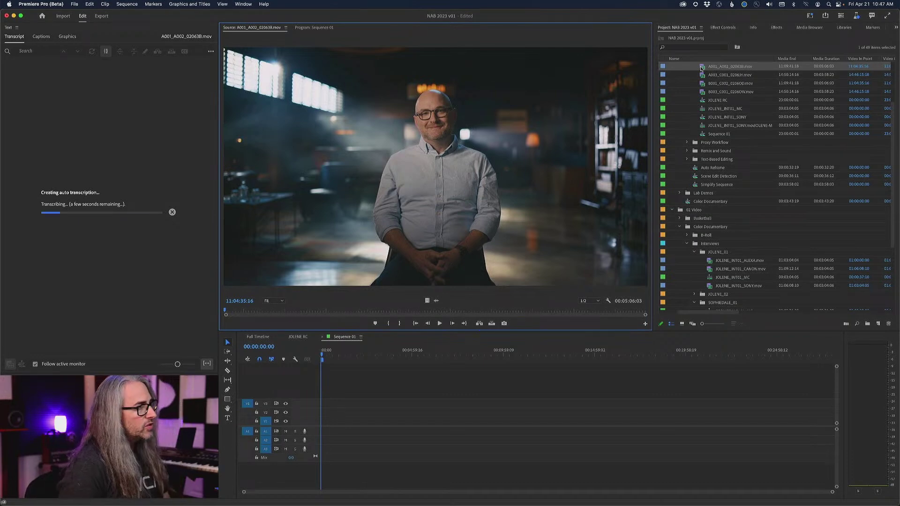
scroll(702, 75, down, 3)
scroll(704, 77, up, 5)
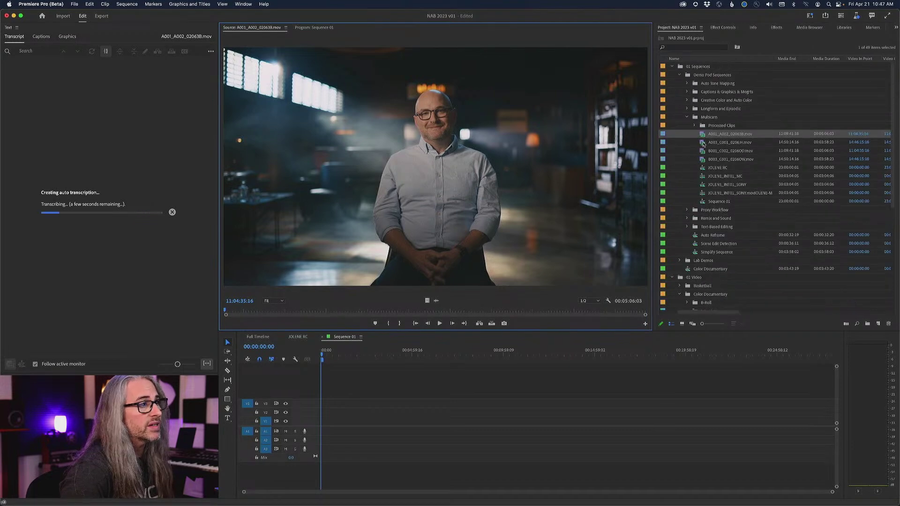
click(703, 143)
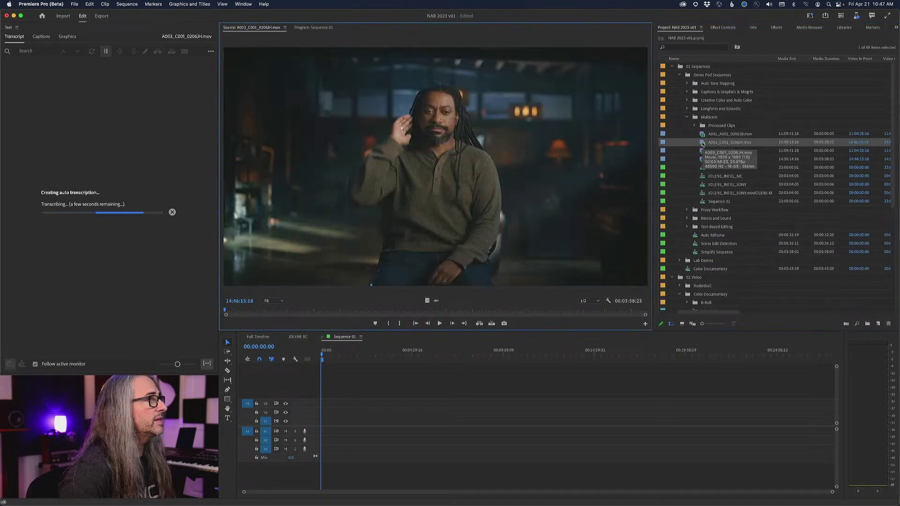
click(702, 150)
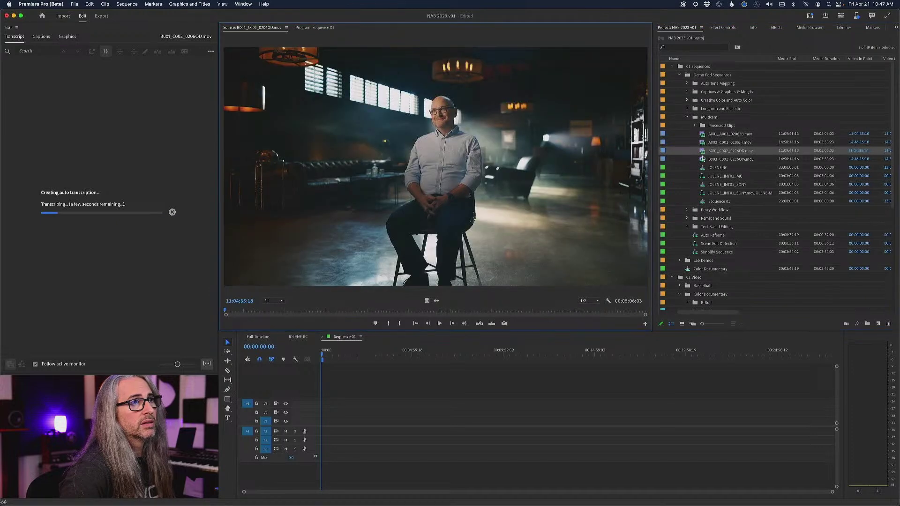
click(703, 160)
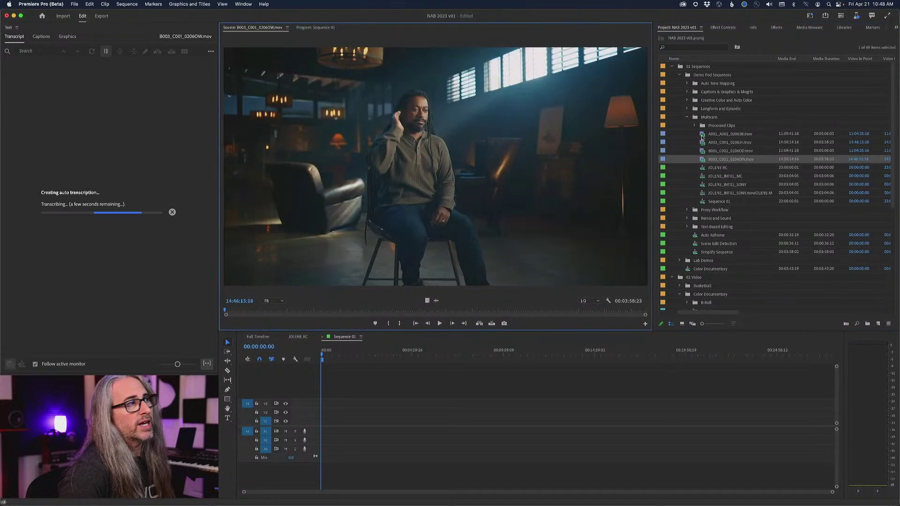
click(699, 135)
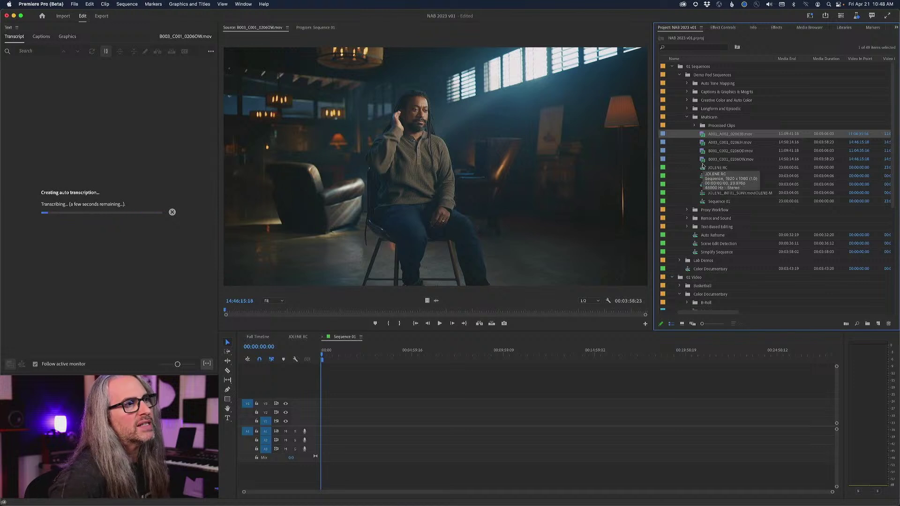
Step: Load the JOLENE_INT01_SONY.movJOLENE-MC multicam sequence as the source and bring up the JOLENE RC timeline
click(703, 193)
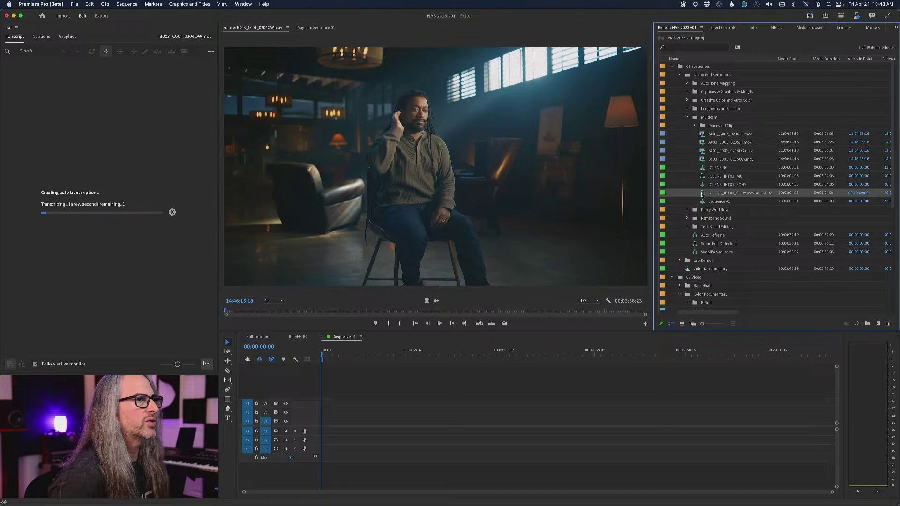
double_click(702, 193)
click(298, 336)
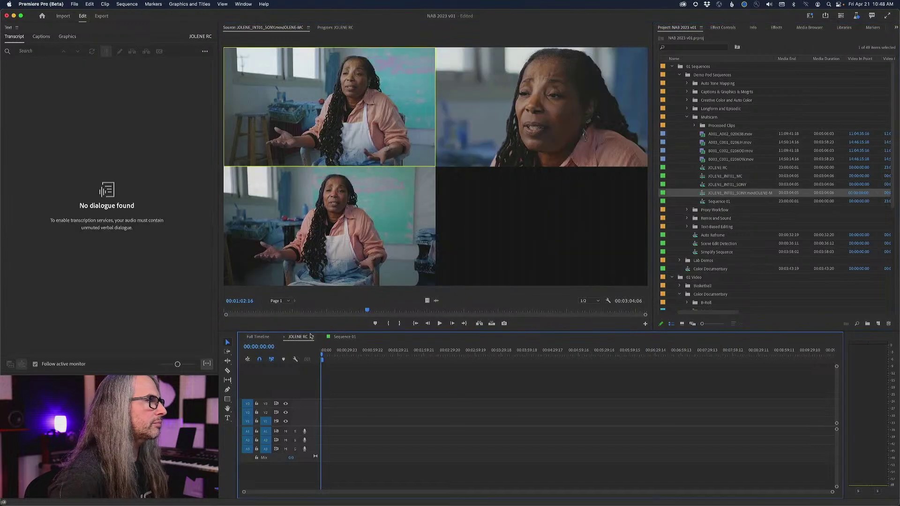
click(701, 193)
double_click(703, 176)
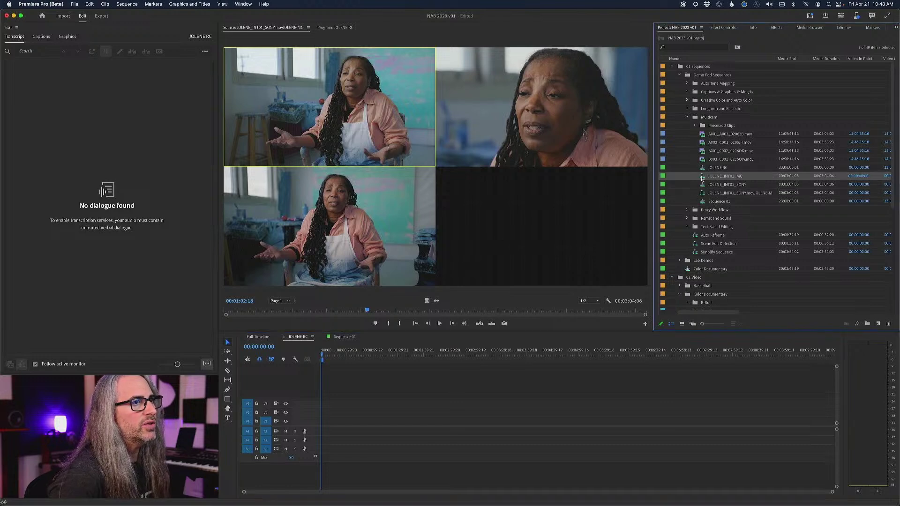
double_click(703, 193)
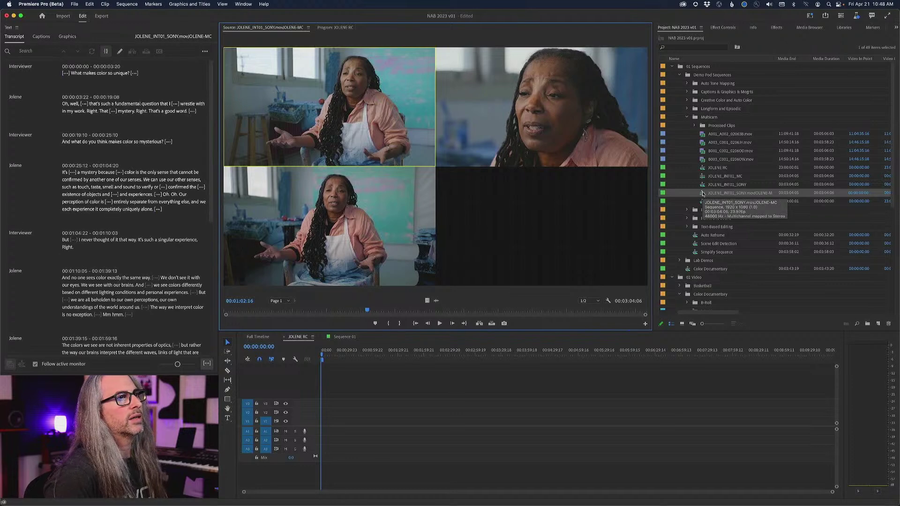
Step: Open Sequence 01 and check the transcription progress of the A001 clip as the source
double_click(702, 202)
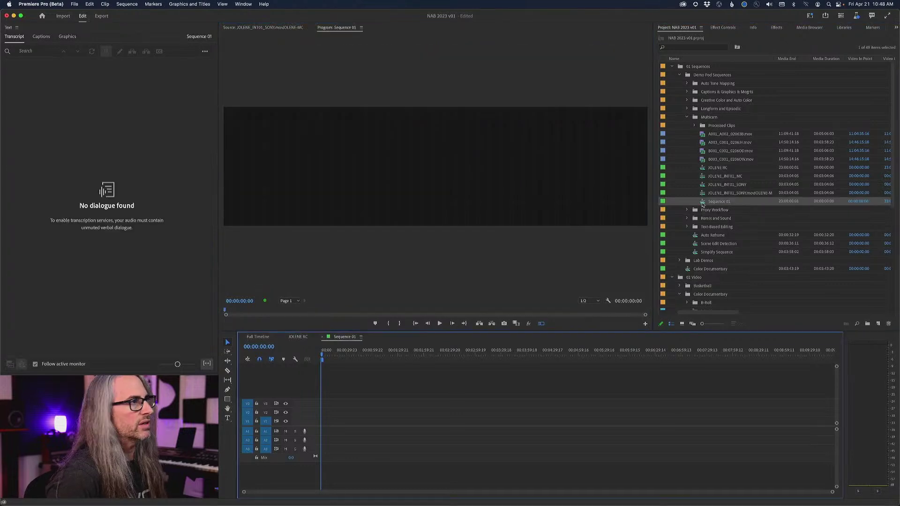
click(702, 134)
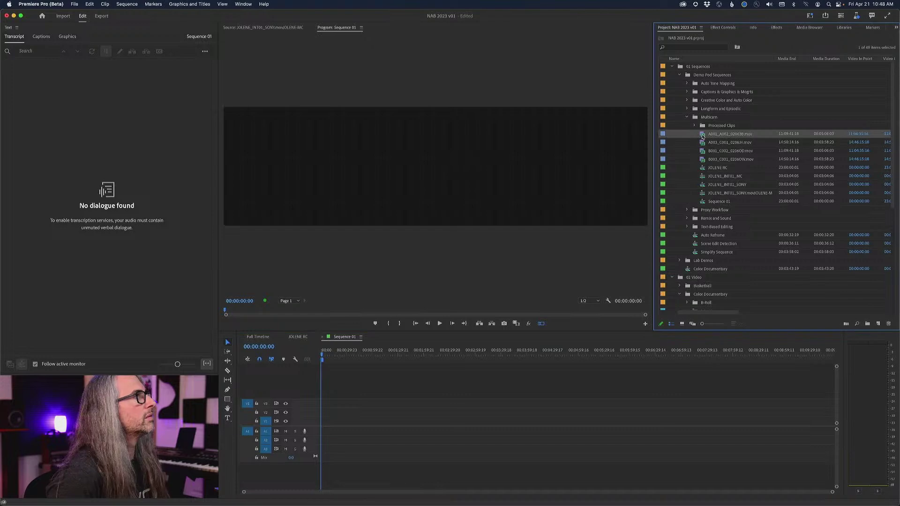
double_click(702, 135)
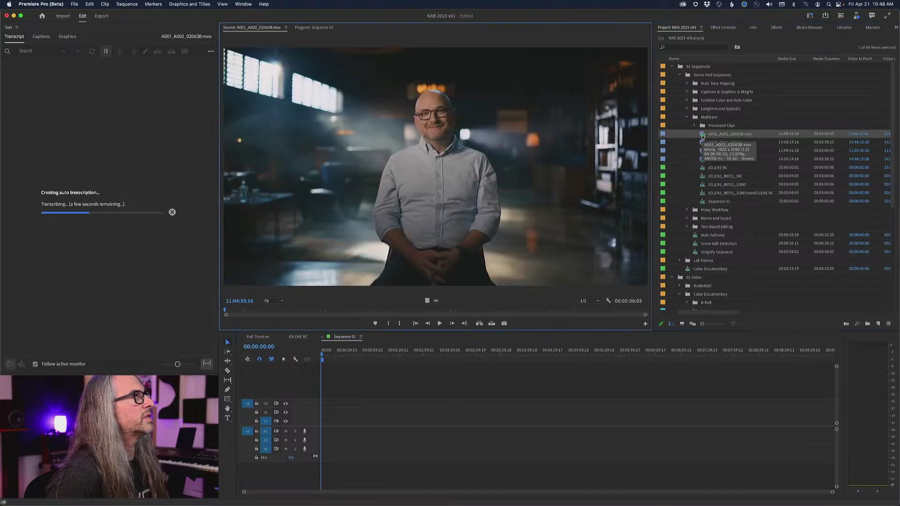
Step: Show the transcript of the JOLENE_INT01_SONY.movJOLENE-MC multicam source with JOLENE RC as the active timeline
double_click(702, 193)
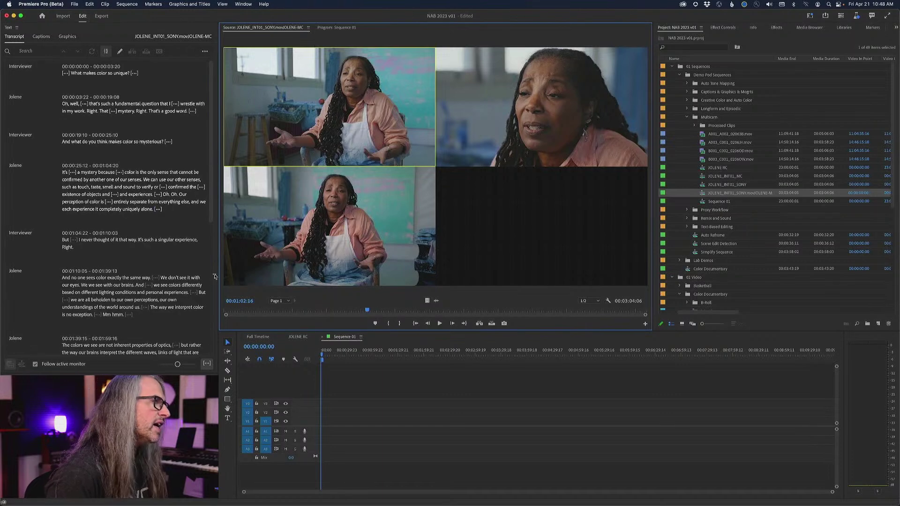
click(292, 336)
click(702, 194)
double_click(702, 177)
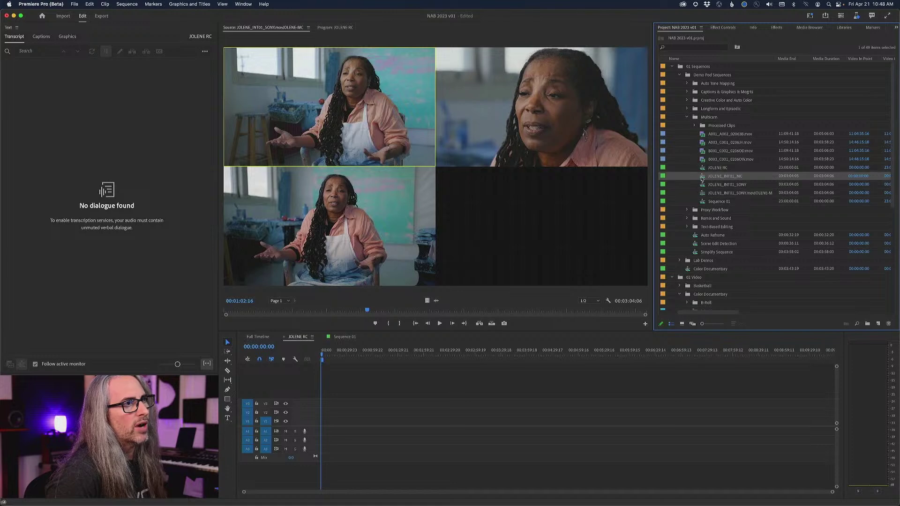
double_click(701, 193)
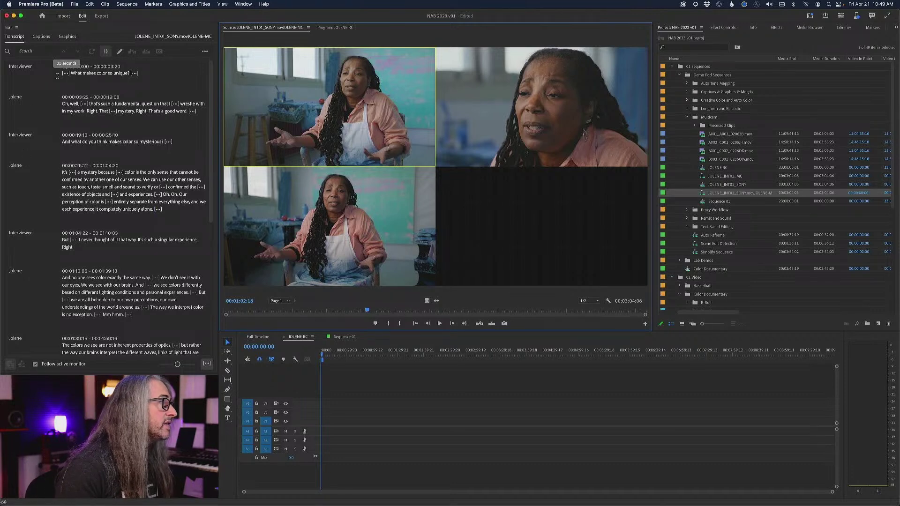
Step: Play the multicam source from the word "What" in the transcript's first question, and stop during the reply
click(74, 74)
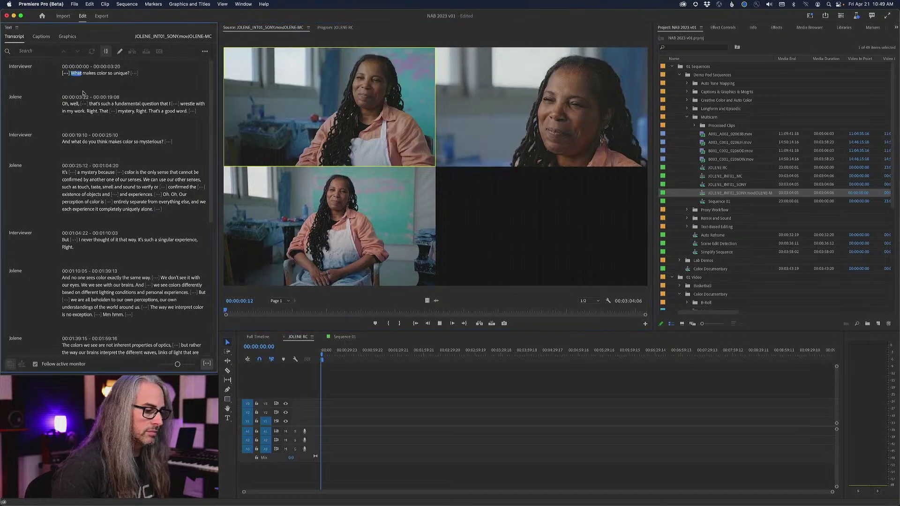
key(space)
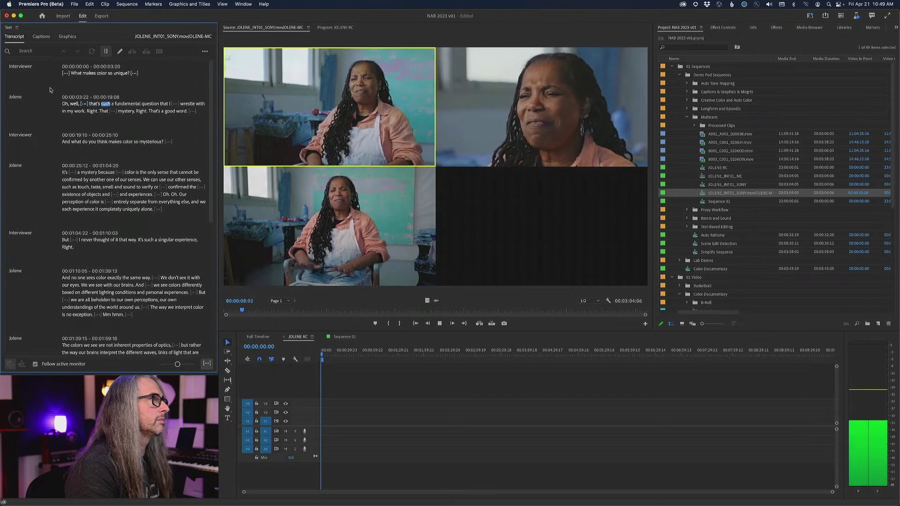
key(space)
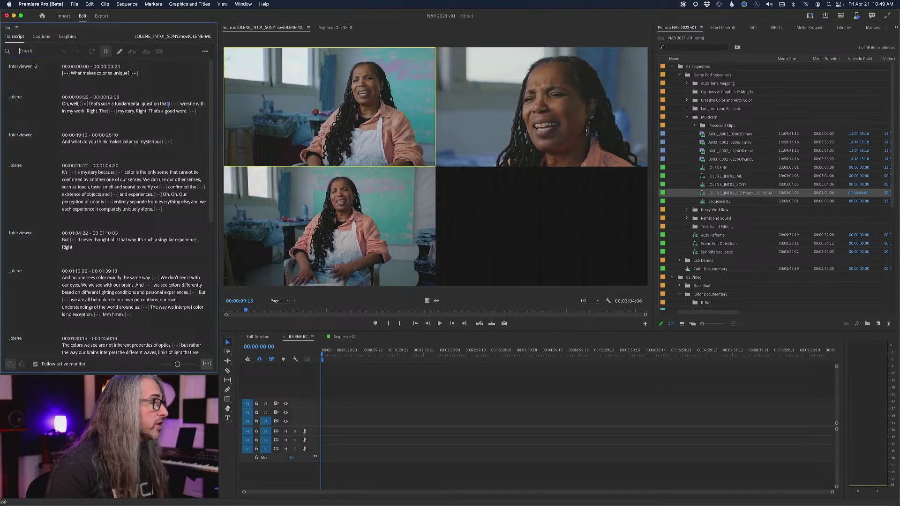
Step: Search the transcript for "mystery" and insert the passage from "It's a mystery because" through "and experiences" into the JOLENE RC timeline
text(mystery)
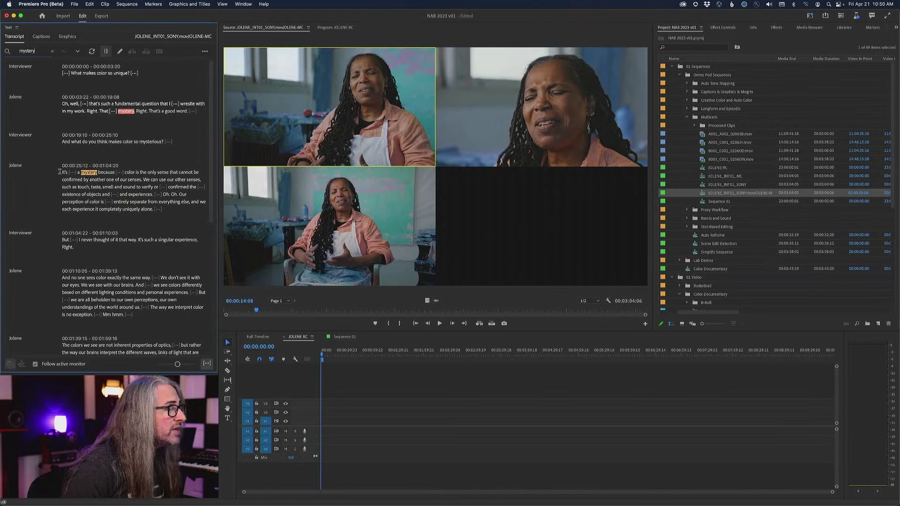
drag(60, 171, 150, 194)
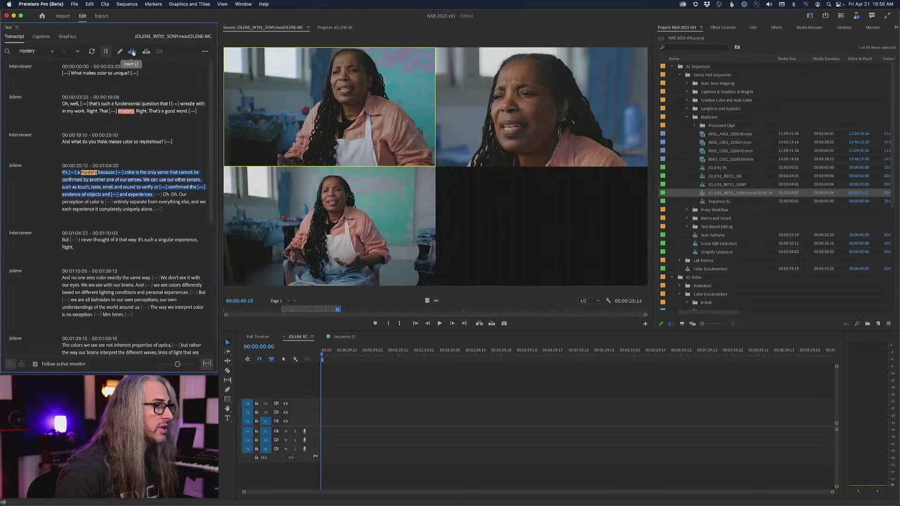
click(133, 52)
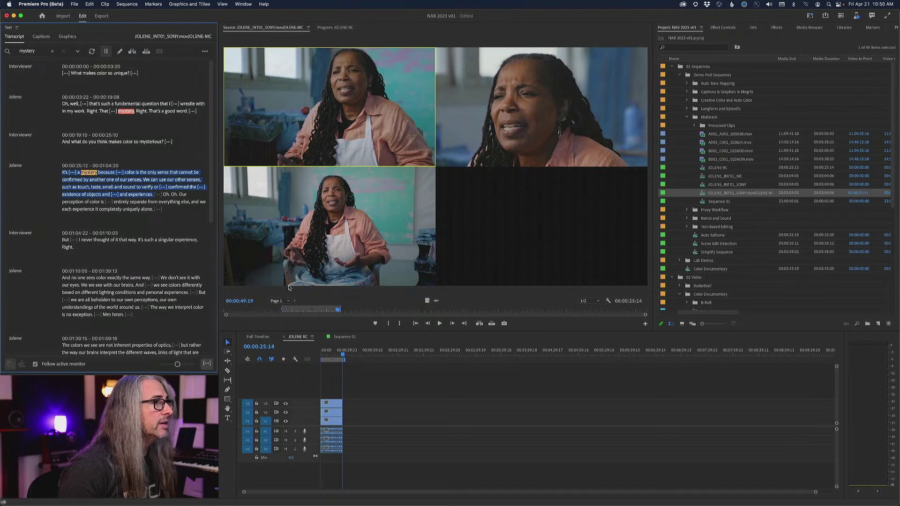
key(space)
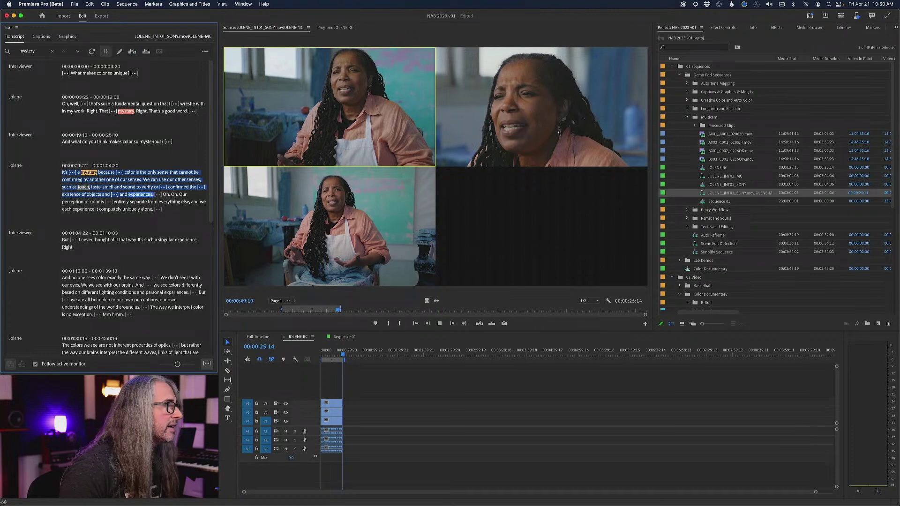
key(space)
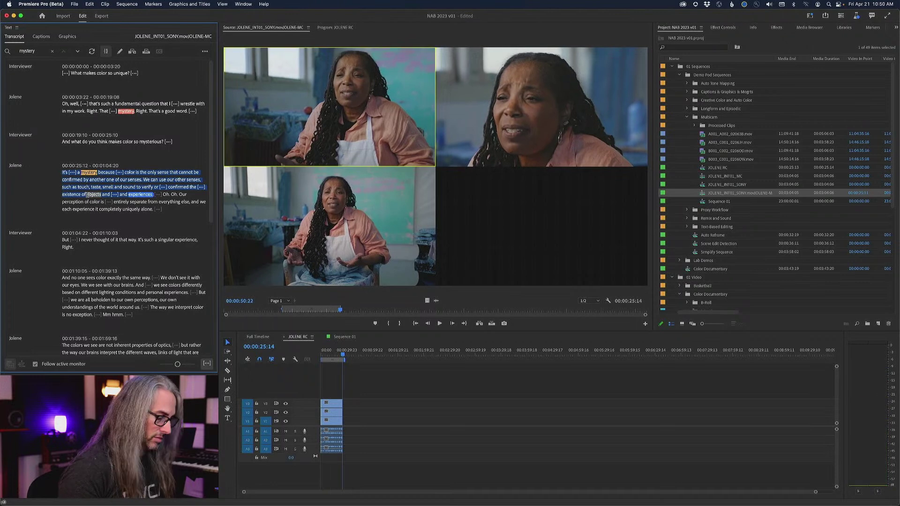
Step: Play the selected "mystery" passage in the source, partly in reverse, and clear the transcript selection
key(space)
key(j)
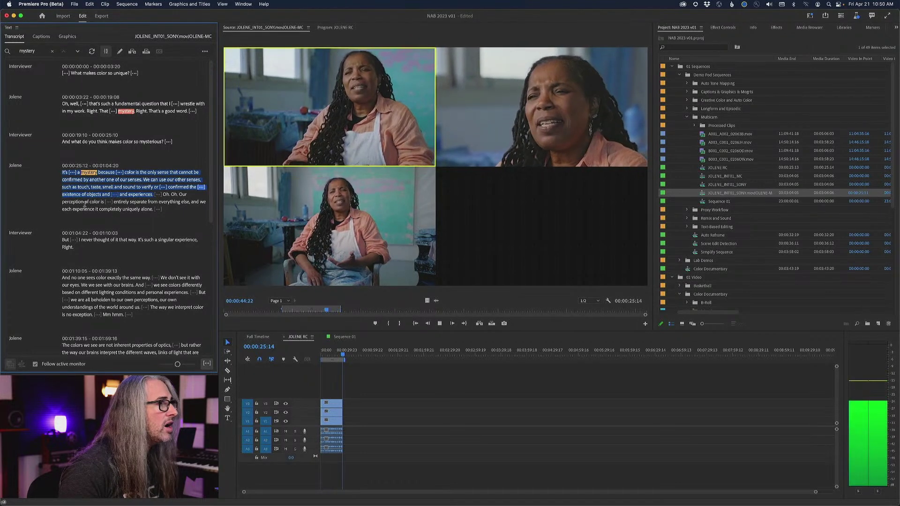
key(k)
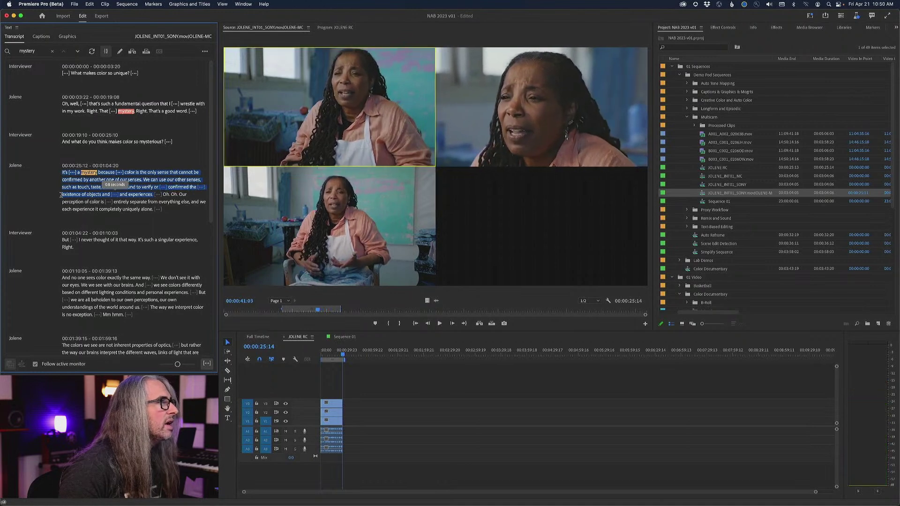
click(53, 196)
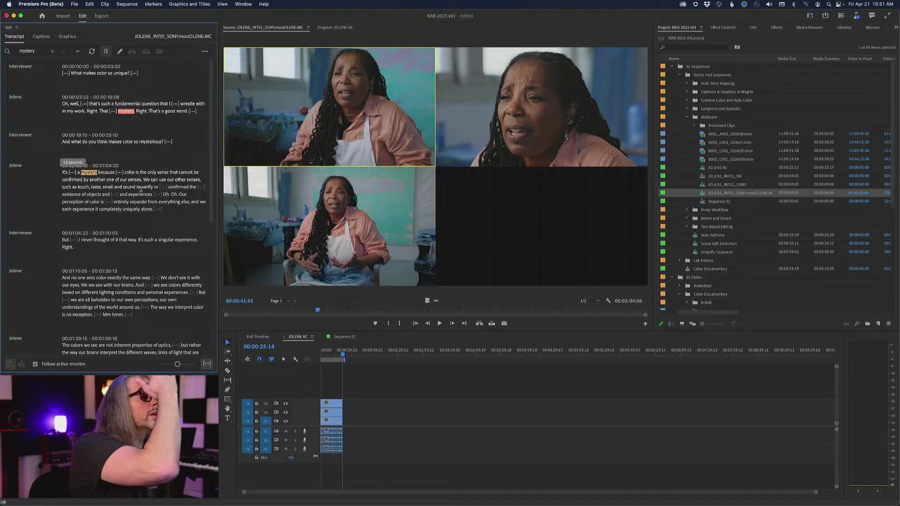
Step: Set the transcript's minimum pause length to 0.75 seconds
click(204, 52)
mouse_move(177, 166)
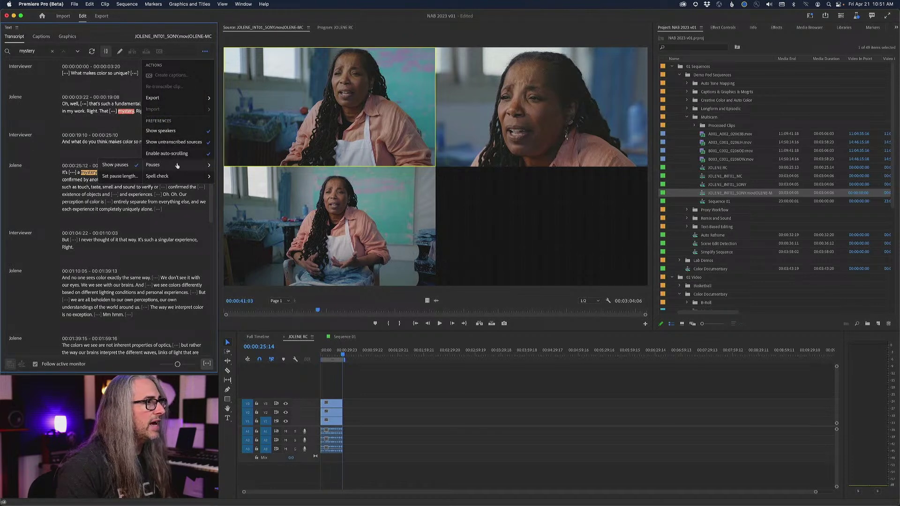
click(124, 176)
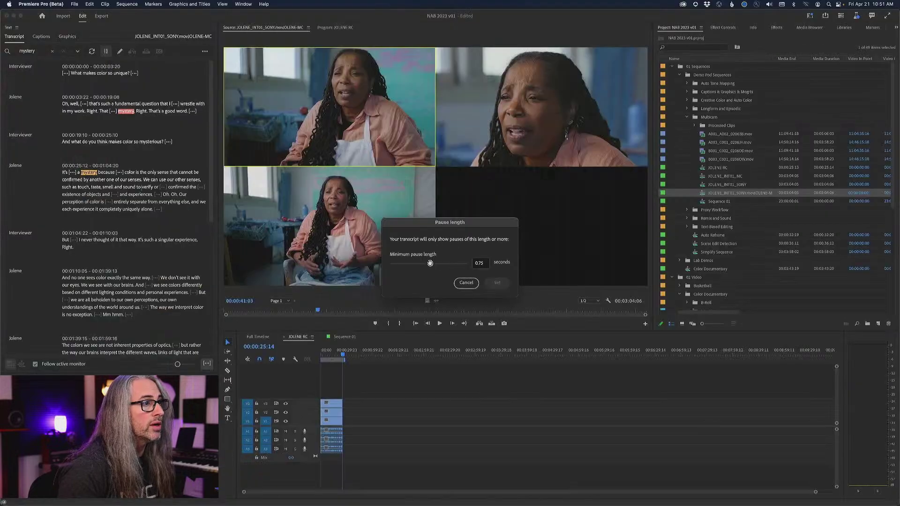
mouse_move(430, 263)
mouse_down()
mouse_move(407, 264)
mouse_move(429, 263)
mouse_up()
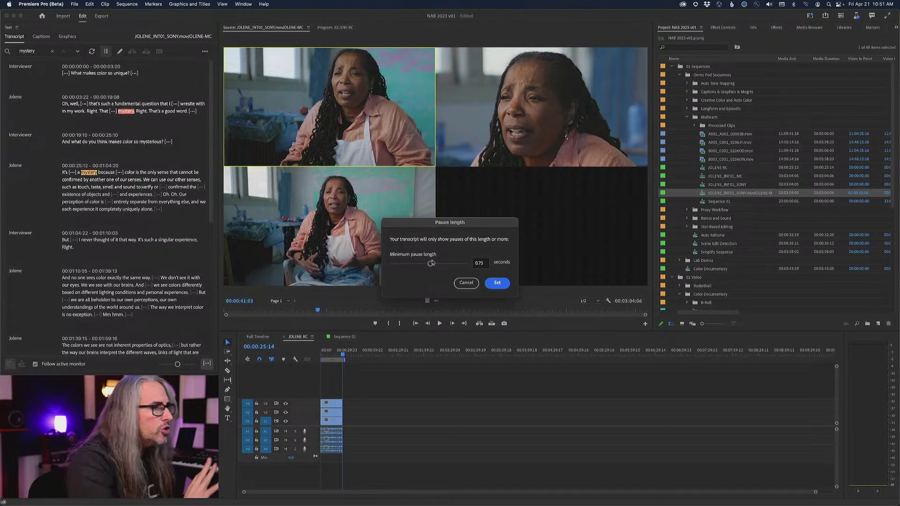
click(496, 283)
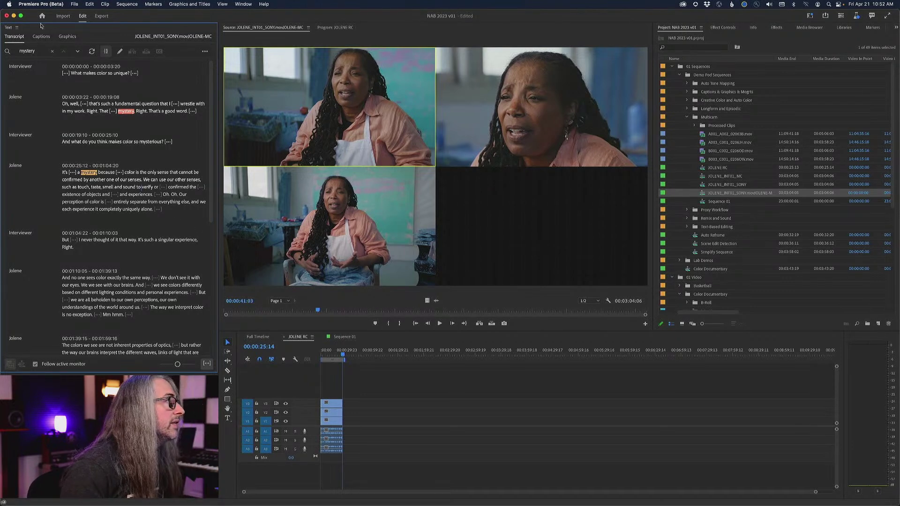
Step: Replace the transcript search term with "red" and review the red apple takes down to the end of the transcript
click(53, 52)
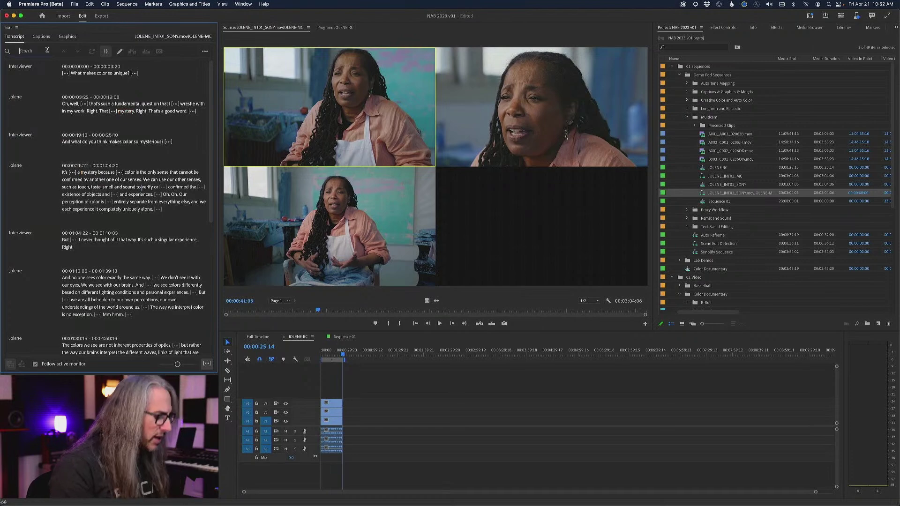
text(red)
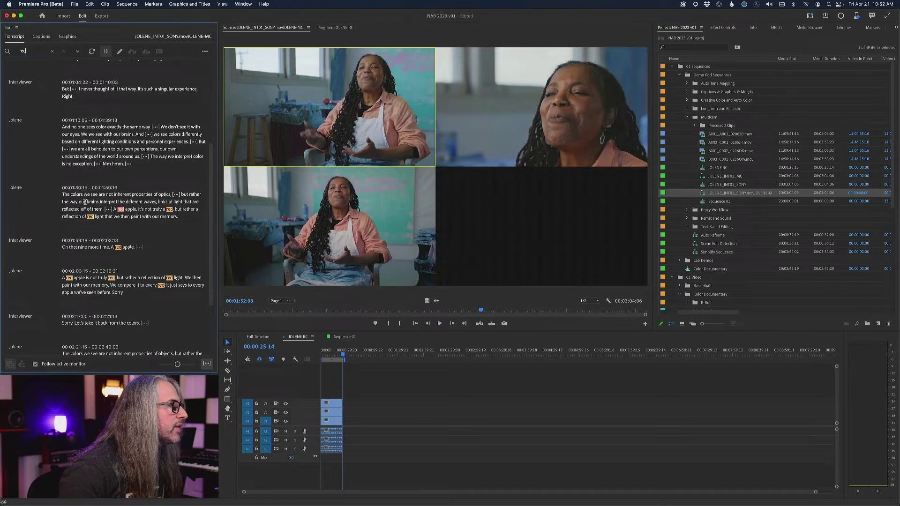
key(super+s)
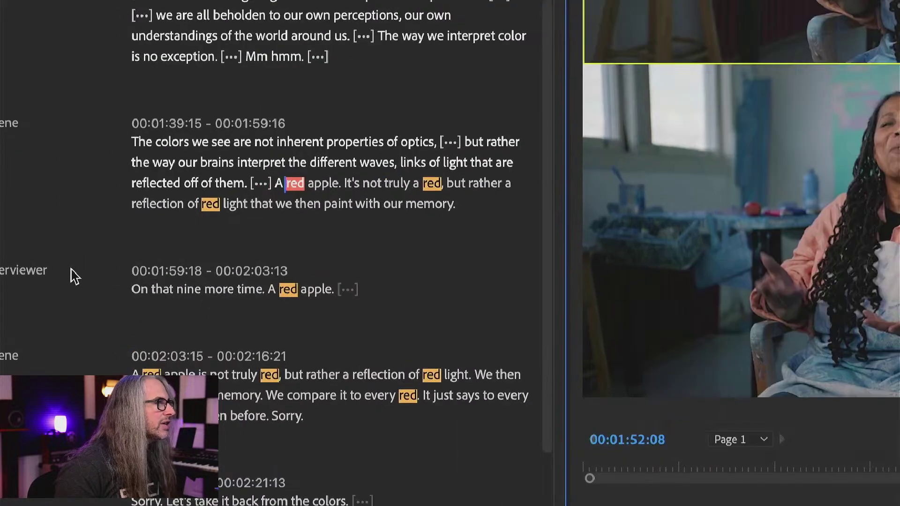
scroll(42, 242, down, 3)
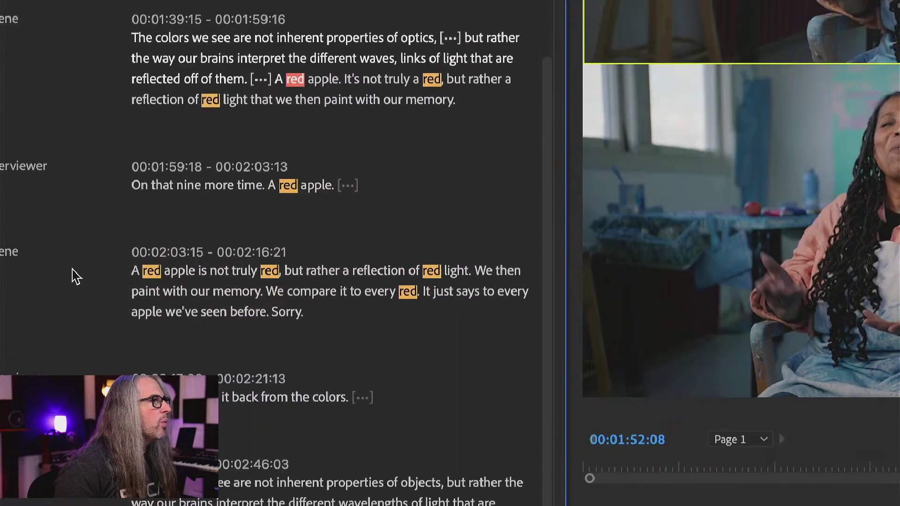
scroll(74, 276, down, 2)
scroll(75, 276, down, 1)
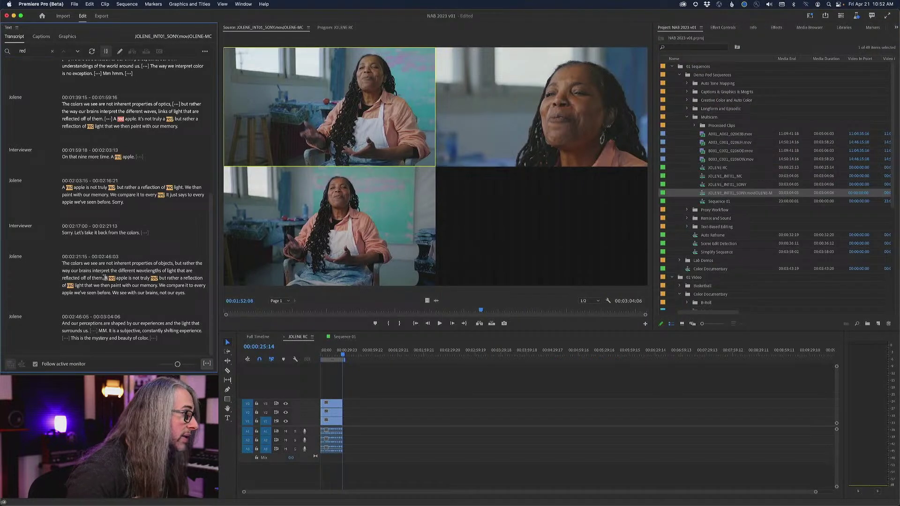
Step: Go to "A red apple" in the last take and dismiss the debug event with the Ignore Always option
click(105, 278)
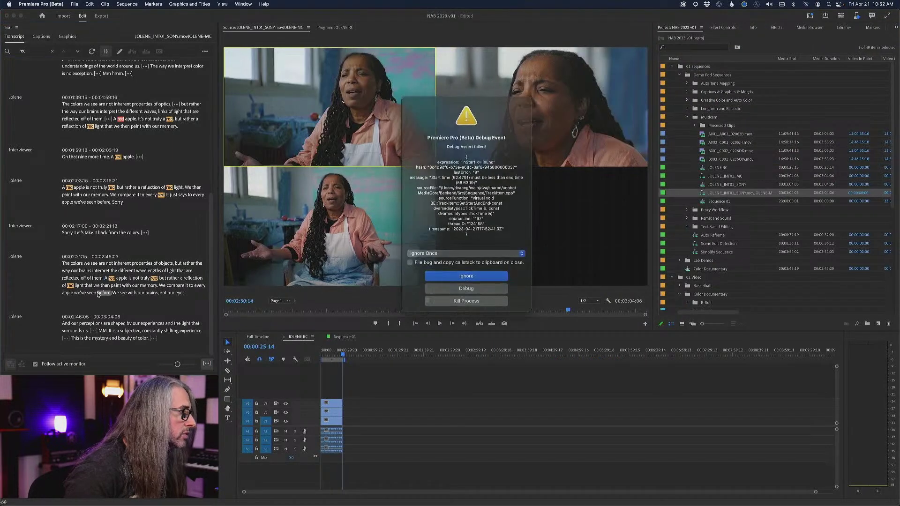
click(452, 252)
click(449, 260)
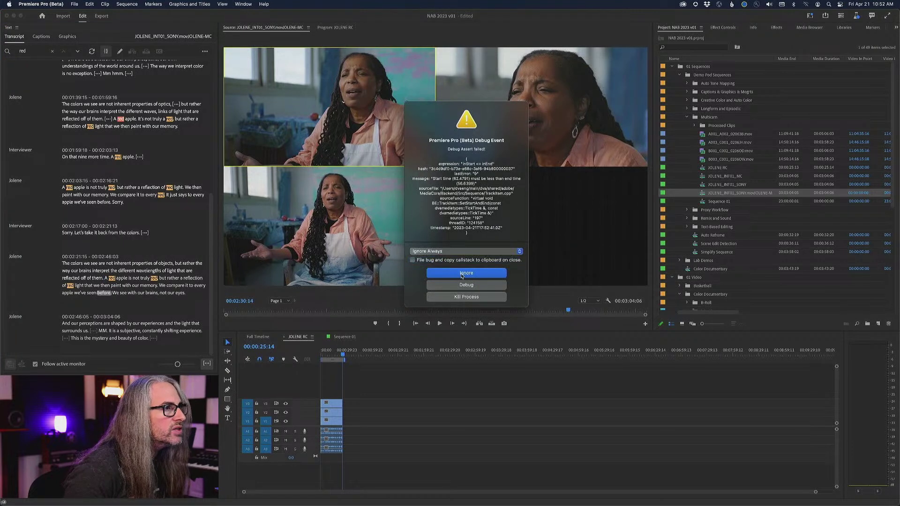
click(462, 275)
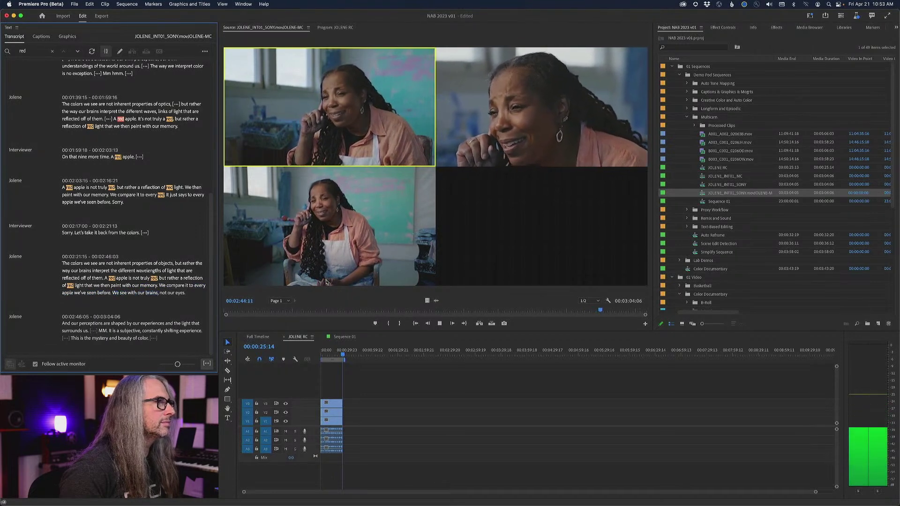
Step: Stop playback and insert the last take's passage from "A red apple is not truly red" through "not our eyes" into the JOLENE RC timeline
key(space)
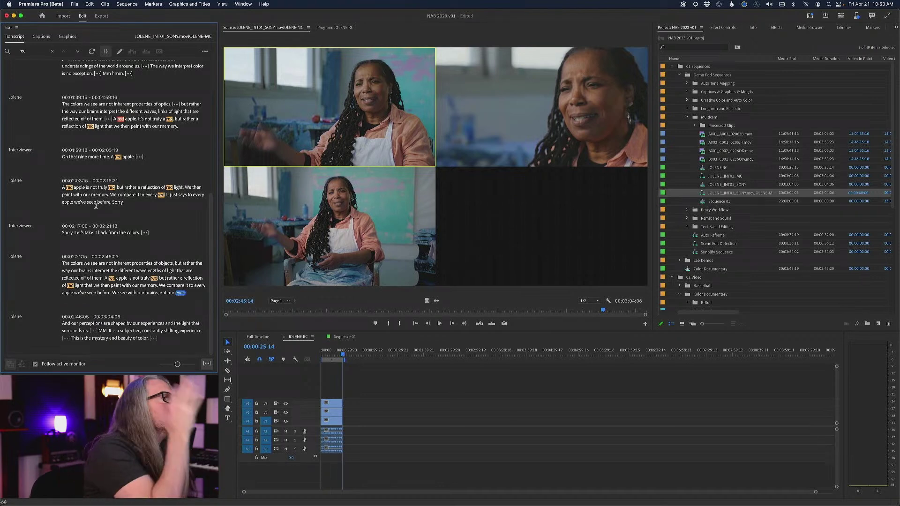
drag(106, 278, 182, 294)
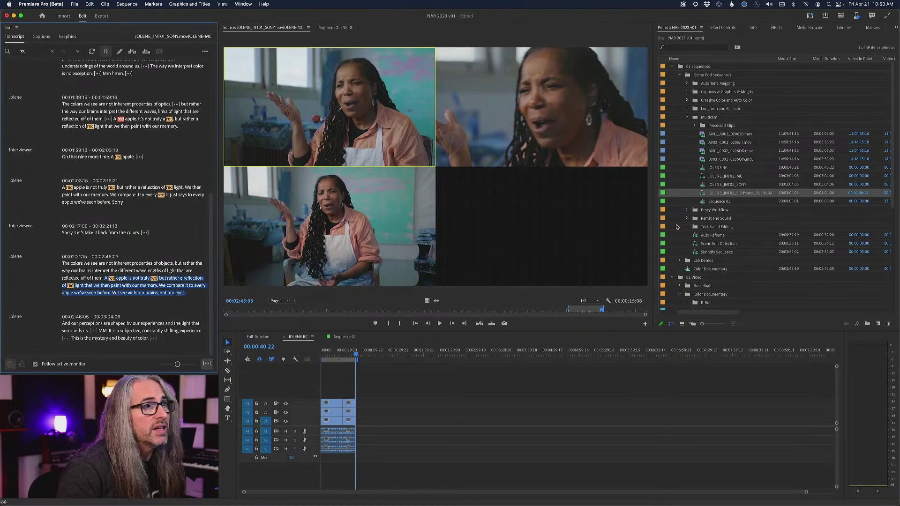
scroll(688, 235, down, 6)
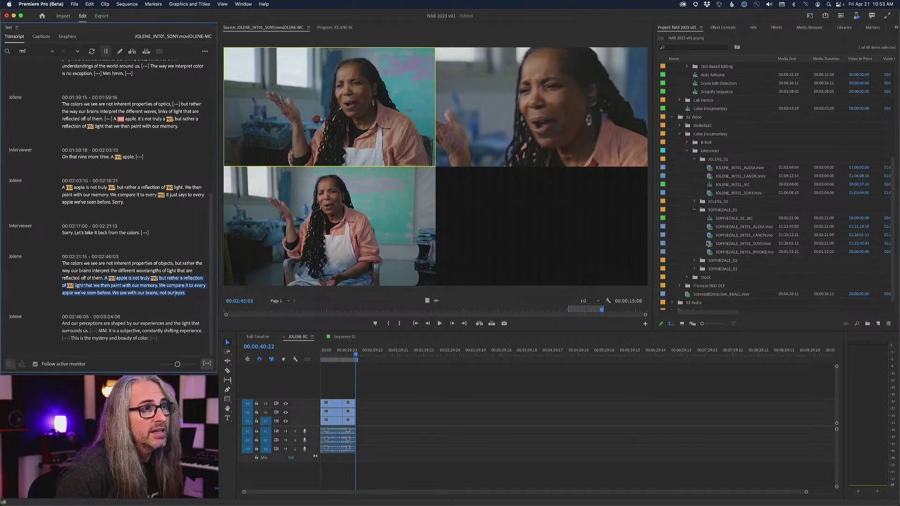
click(710, 221)
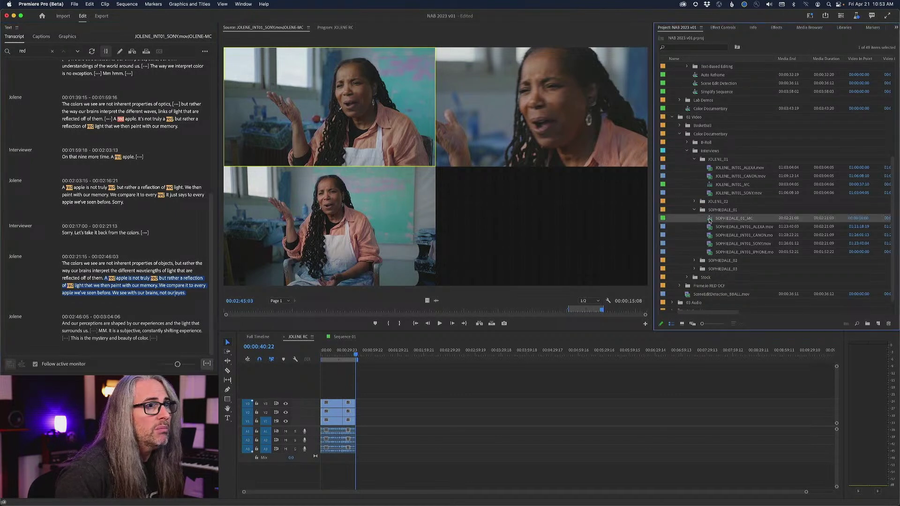
double_click(710, 218)
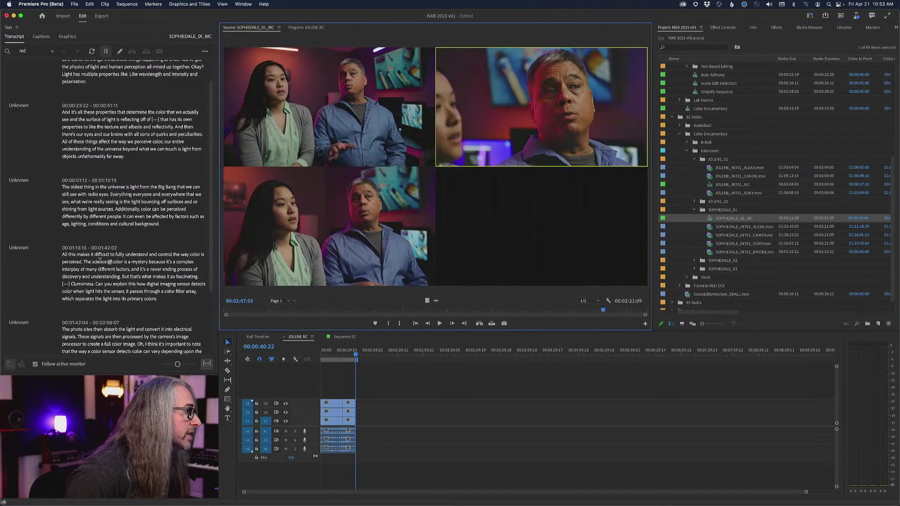
Step: Search the transcript for "oldest" and insert the passage from "The oldest thing in the universe" through "shining from light sources" into the JOLENE RC timeline
scroll(133, 287, down, 5)
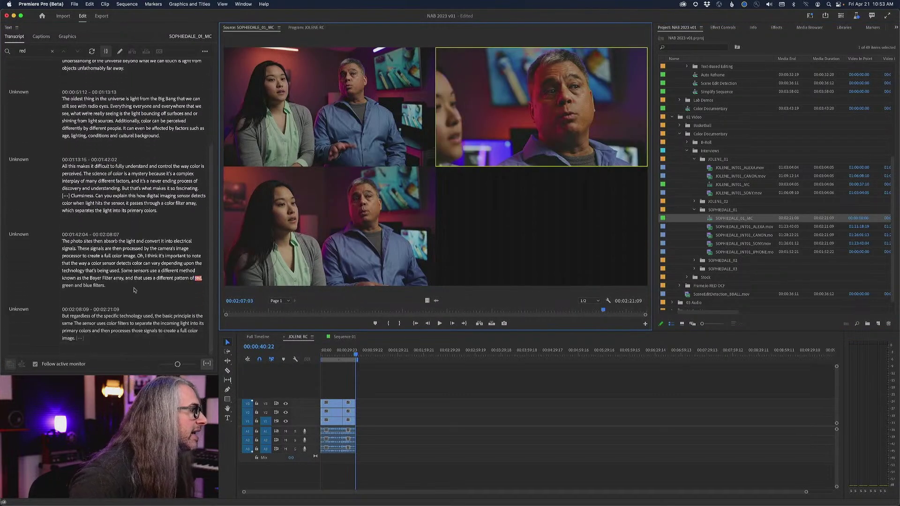
click(52, 51)
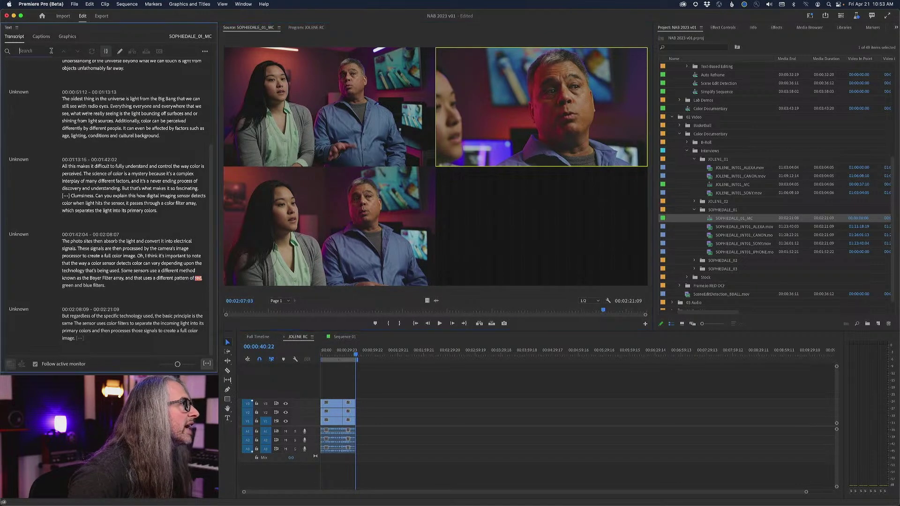
scroll(104, 193, up, 4)
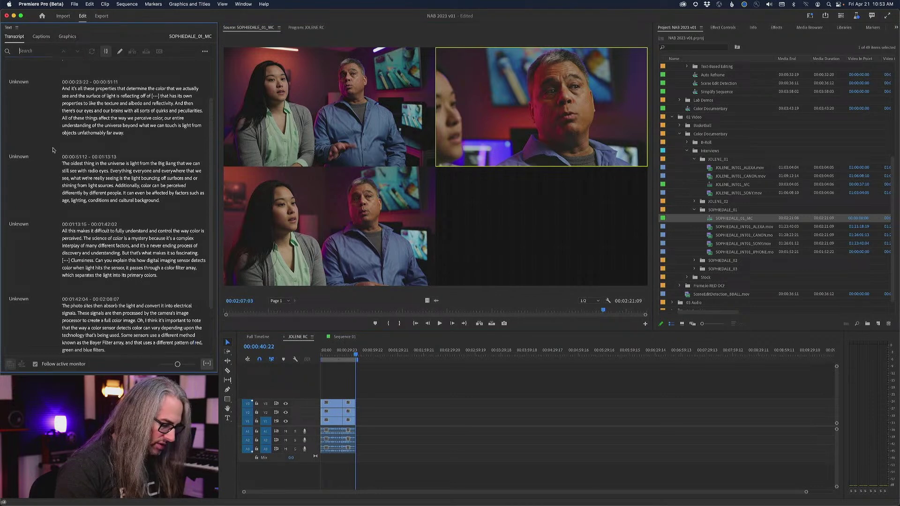
key(Return)
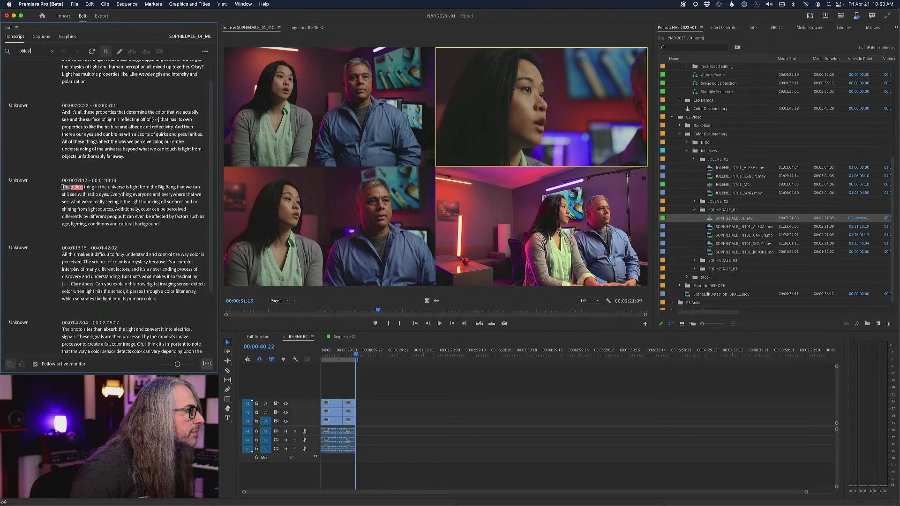
drag(61, 187, 114, 209)
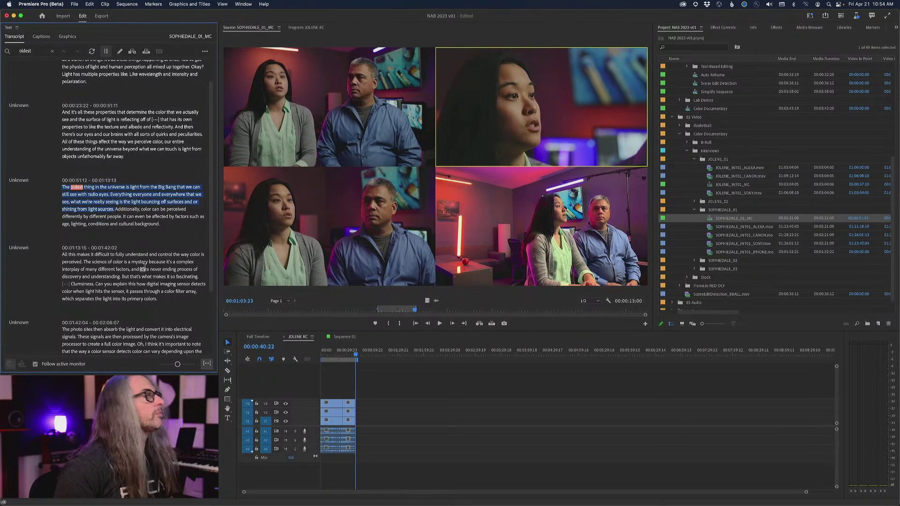
key(comma)
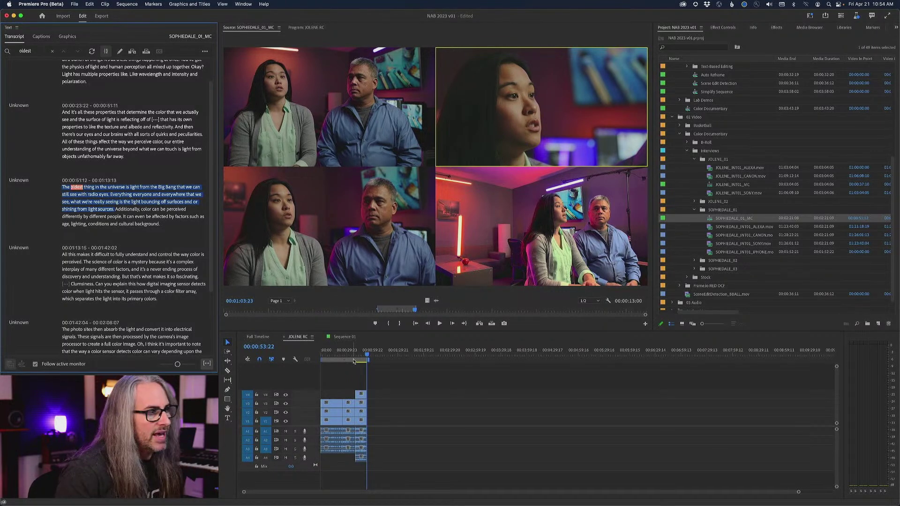
Step: Turn off the Program monitor's multicam view and play the JOLENE RC rough cut from its start into the second clip
drag(368, 352, 318, 351)
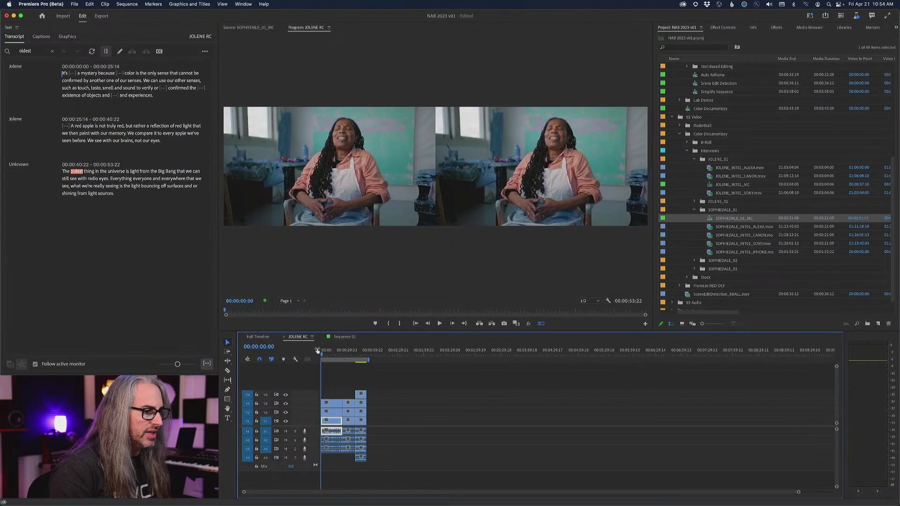
key(space)
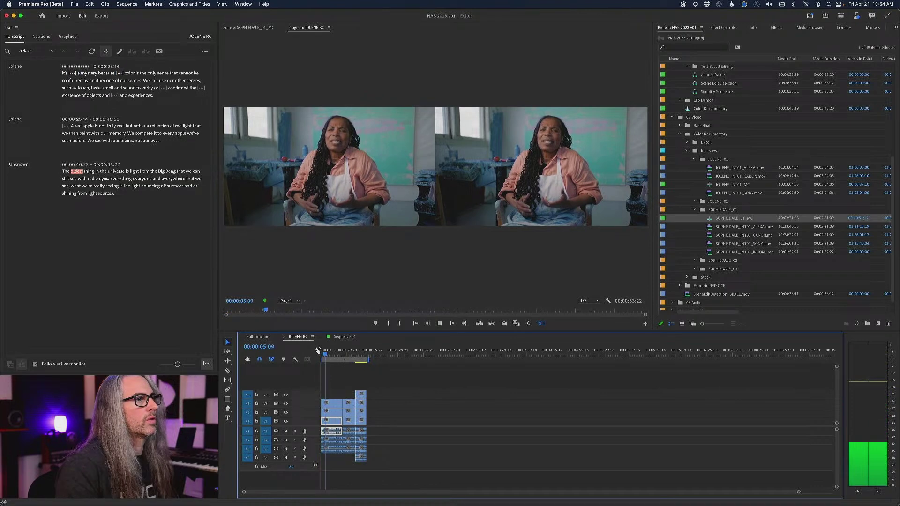
click(541, 323)
key(space)
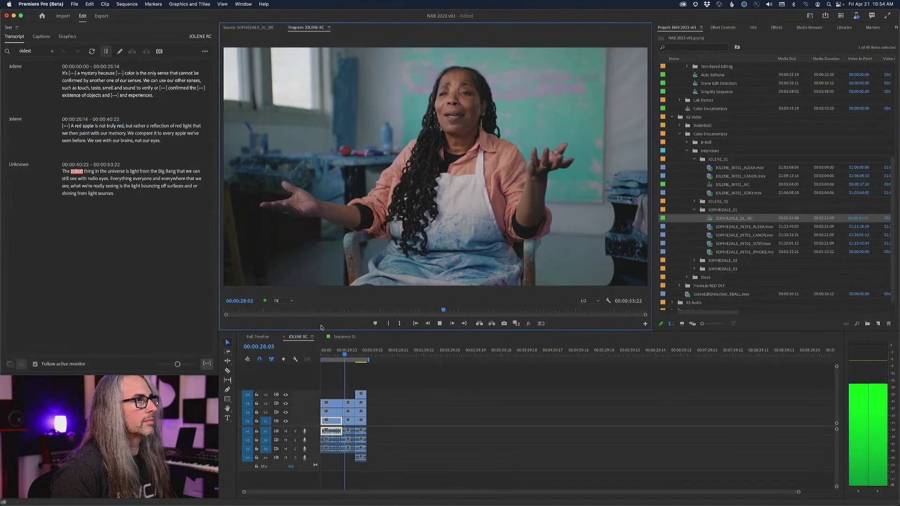
key(space)
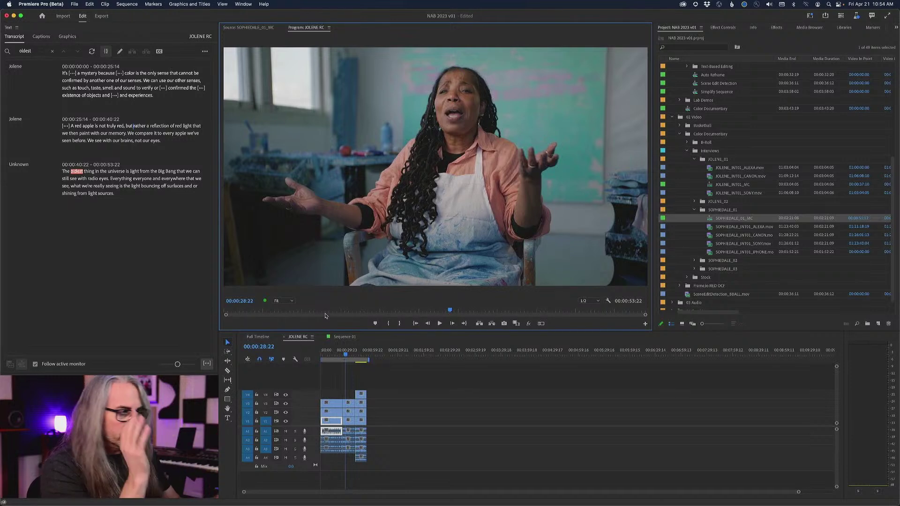
Step: Play the rough cut from about 35 seconds across the edit into the third clip, and stop there
click(352, 353)
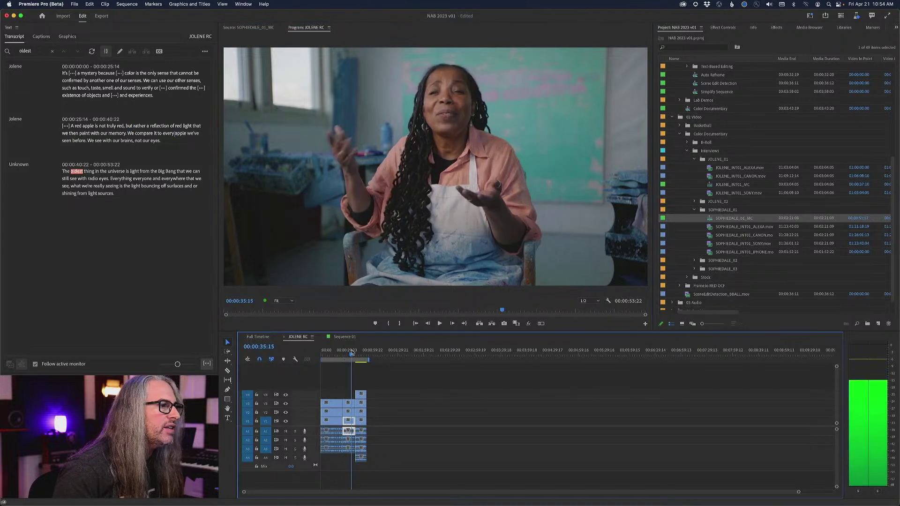
drag(352, 352, 352, 353)
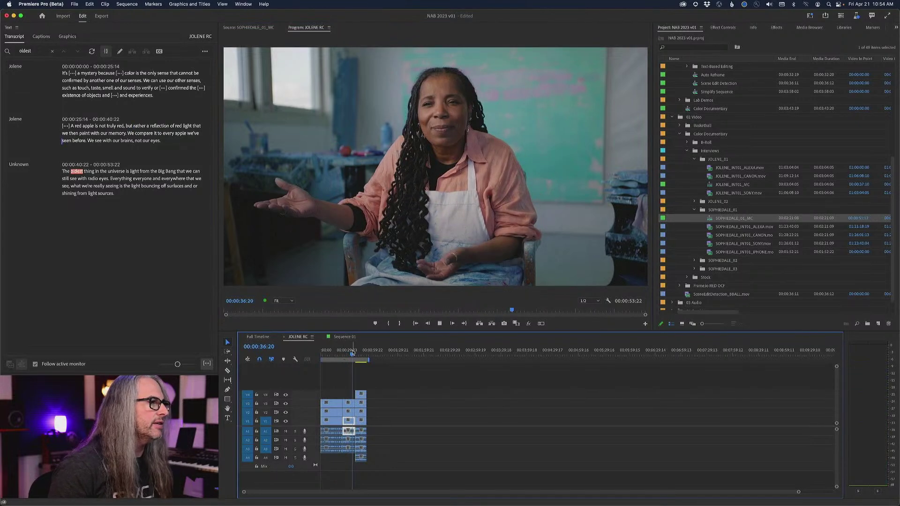
key(space)
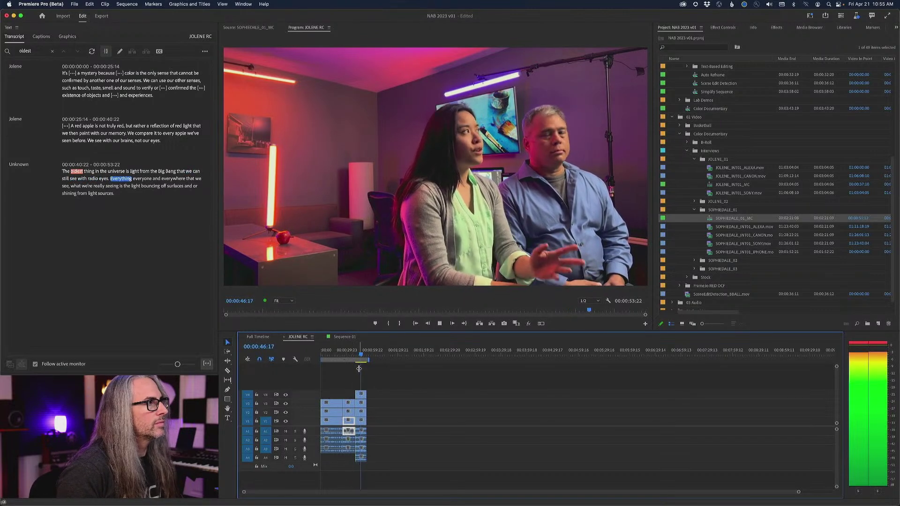
key(space)
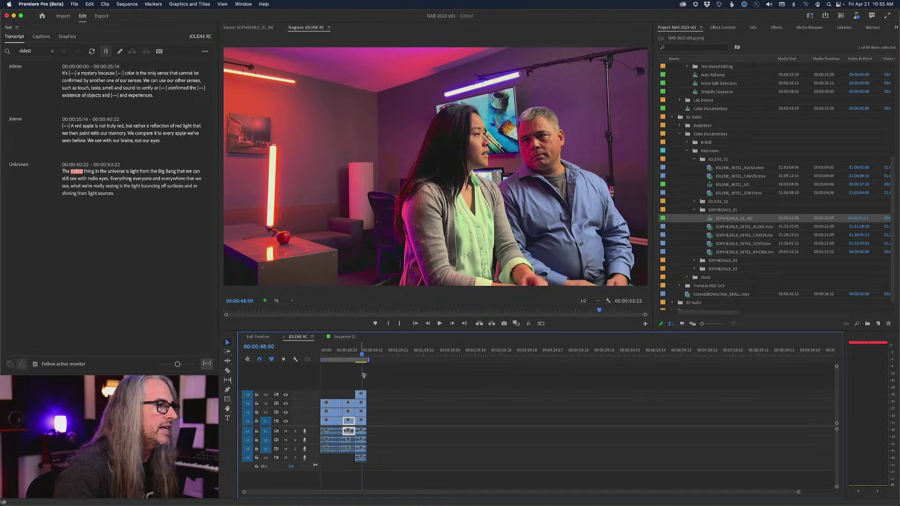
Step: Return to the first clip of the rough cut at about 9 seconds and play it briefly
click(328, 355)
key(space)
key(space)
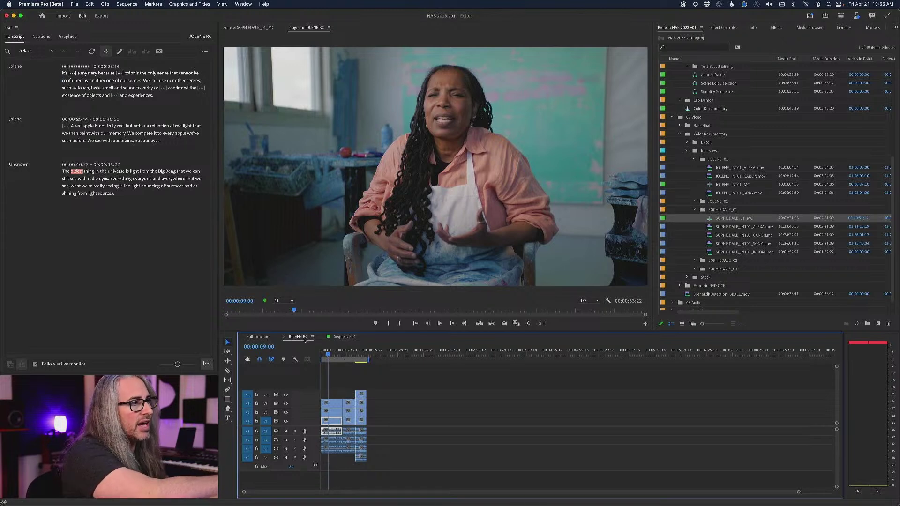
Step: Open the JOLENE_INT01_SONY.movJOLENE-MC multicam in the Source monitor, and resume playing the JOLENE RC rough cut from about 9 seconds
scroll(708, 192, up, 6)
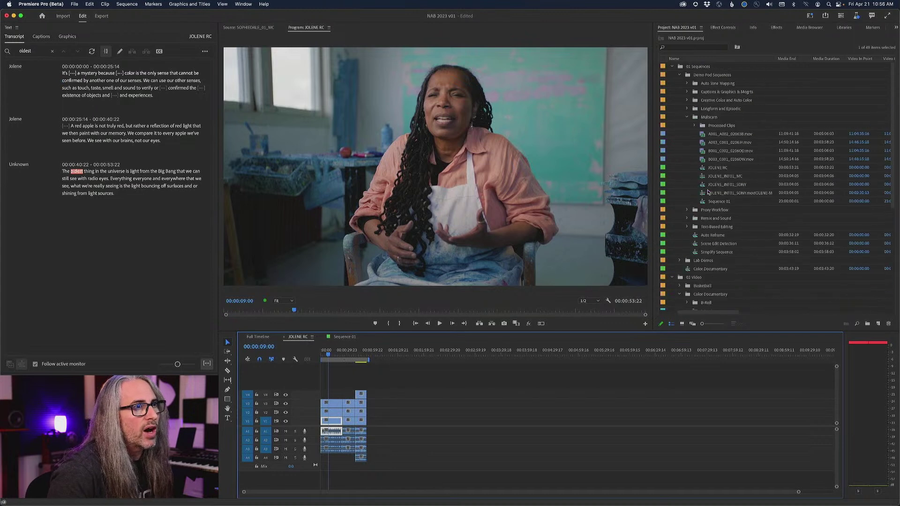
double_click(701, 196)
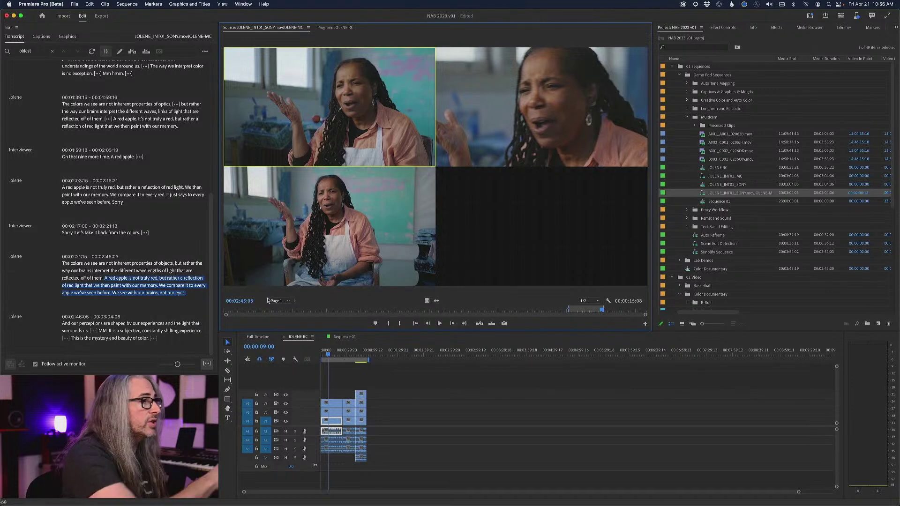
click(327, 354)
key(space)
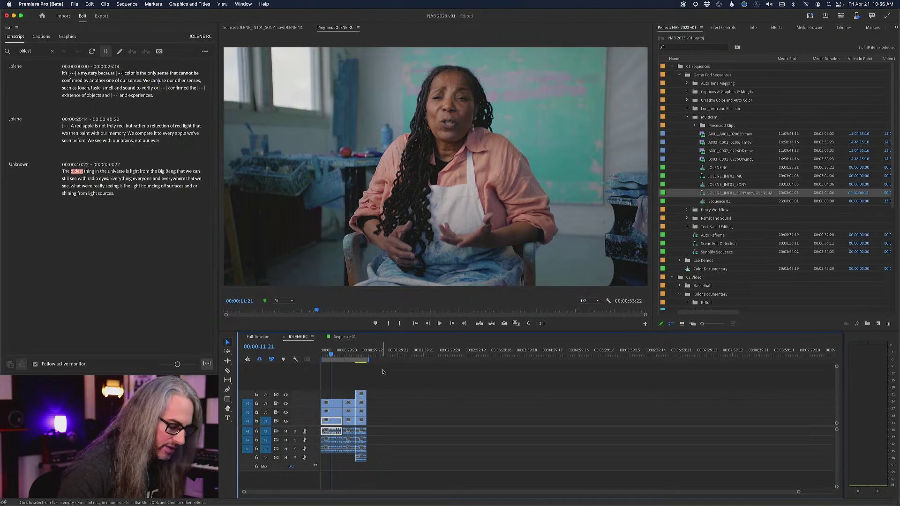
Step: Enlarge the rough cut in the timeline and play its opening passage from the transcript word "mystery" to just past "sense"
key(=)
key(=)
key(=)
key(=)
key(-)
key(-)
key(-)
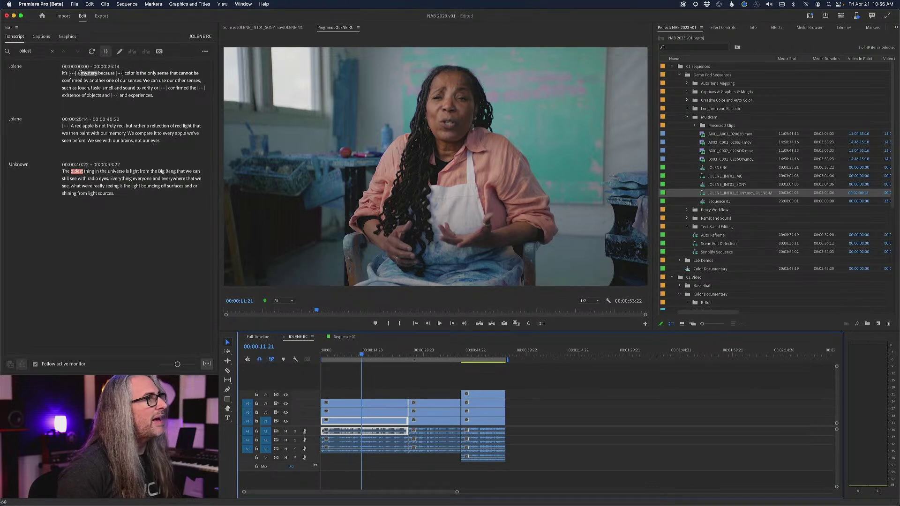
click(91, 73)
click(90, 73)
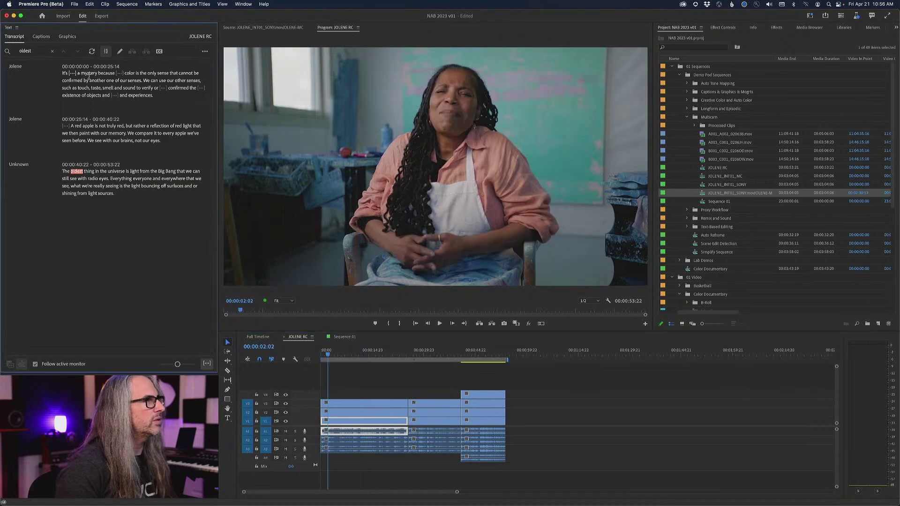
key(space)
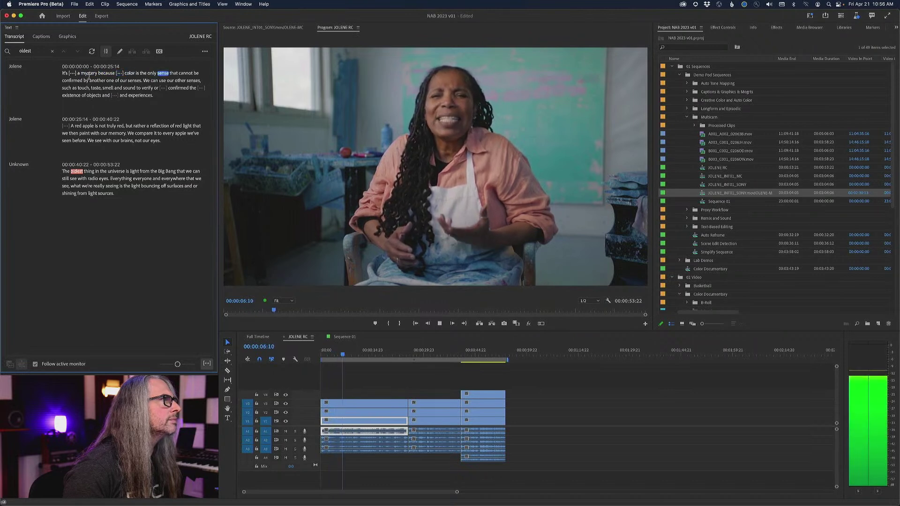
key(space)
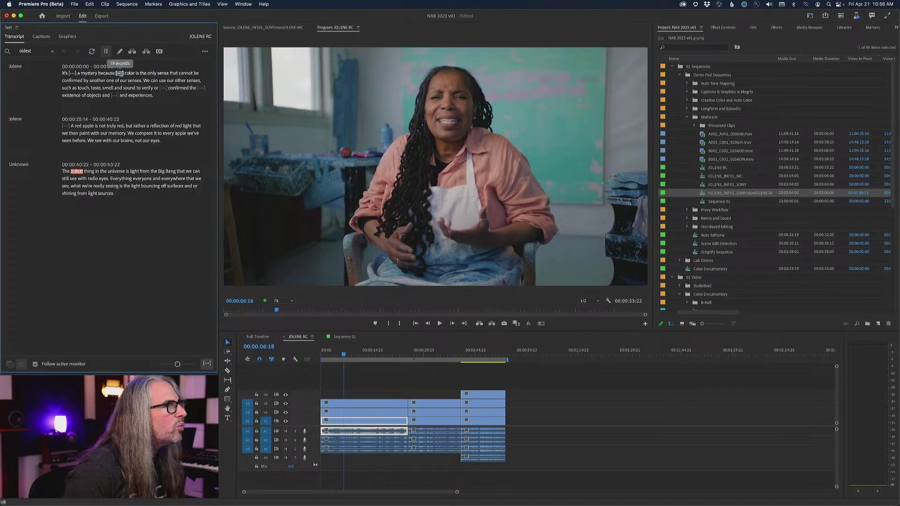
Step: Ripple-delete the transcript pause between "because" and "color", and play the rough cut's opening across that edit
click(120, 73)
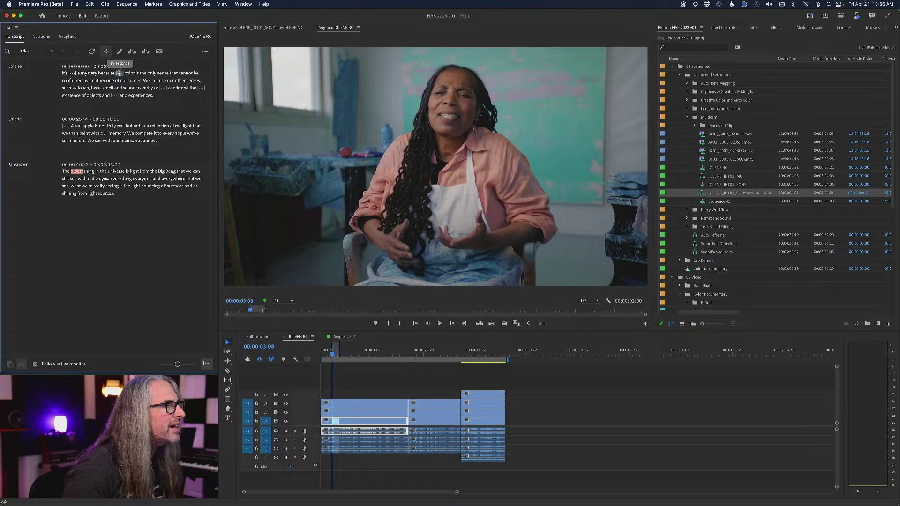
key(Delete)
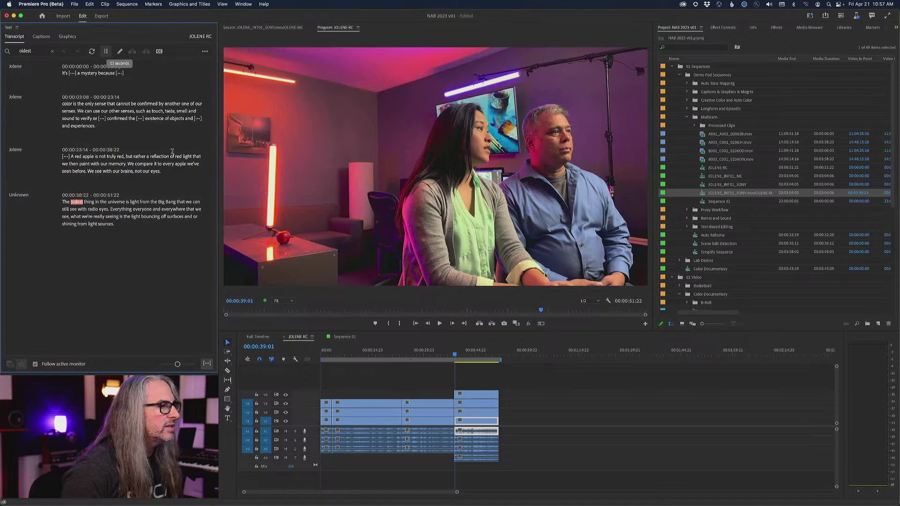
click(323, 353)
key(space)
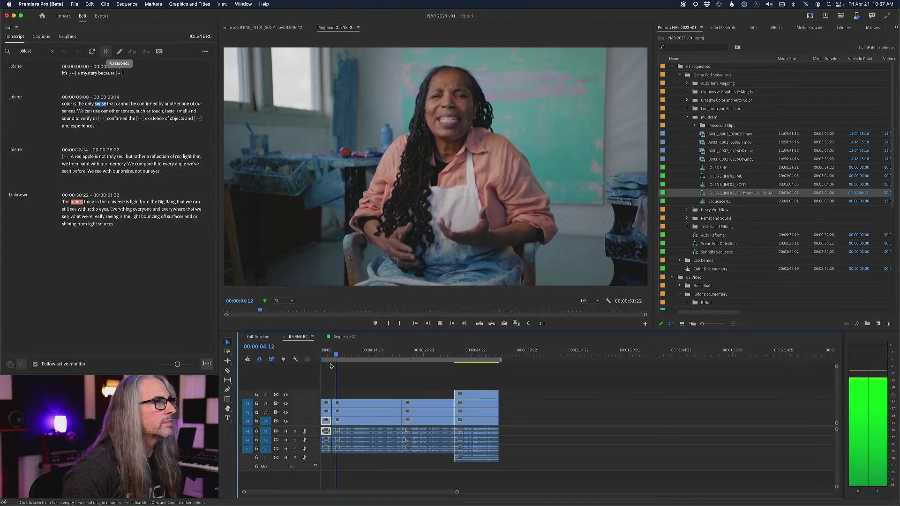
key(space)
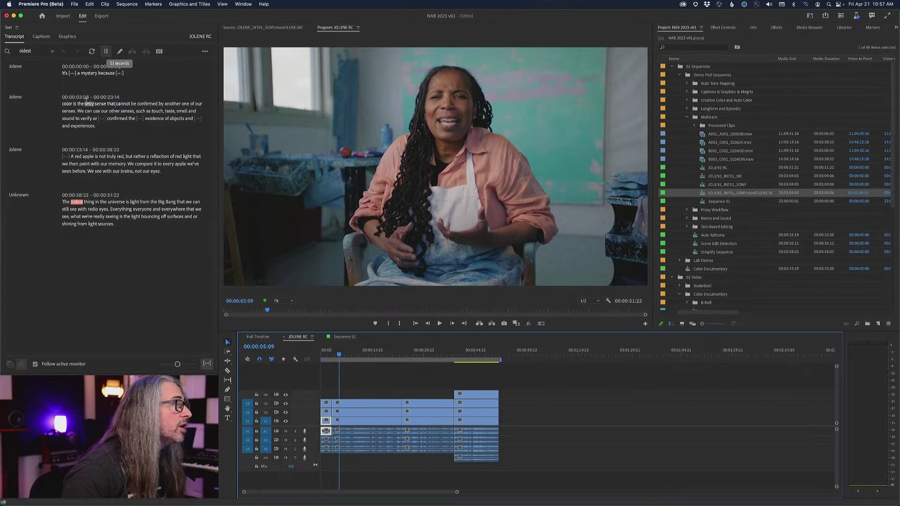
Step: Play the passage around "sound to verify or" and extract the transcript pause just before "confirmed"
click(81, 118)
key(space)
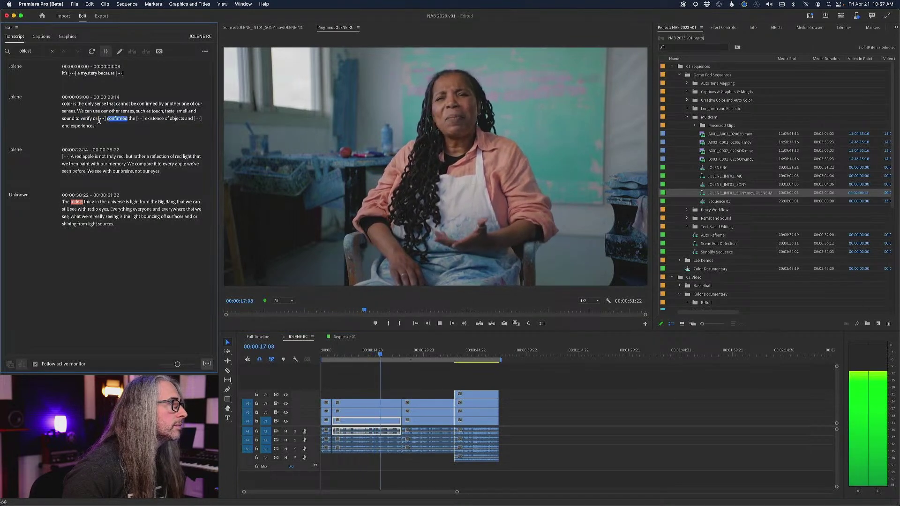
key(space)
click(100, 118)
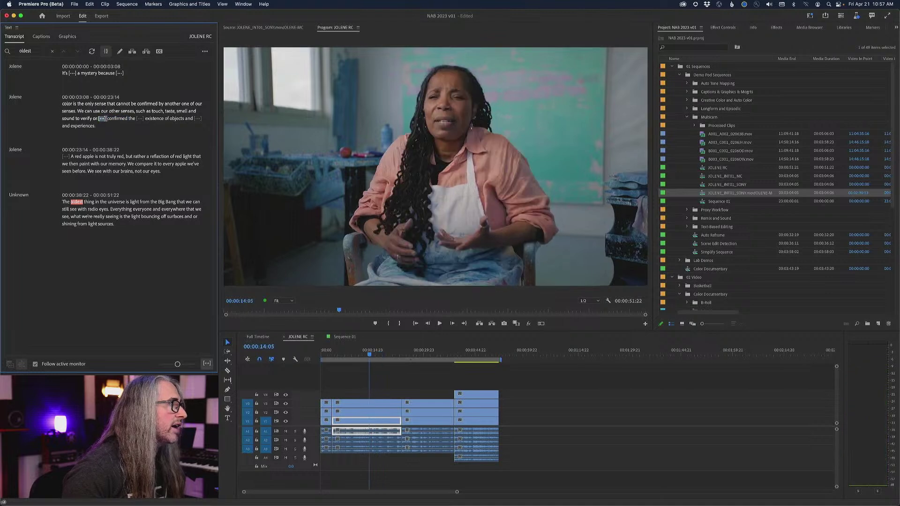
right_click(100, 118)
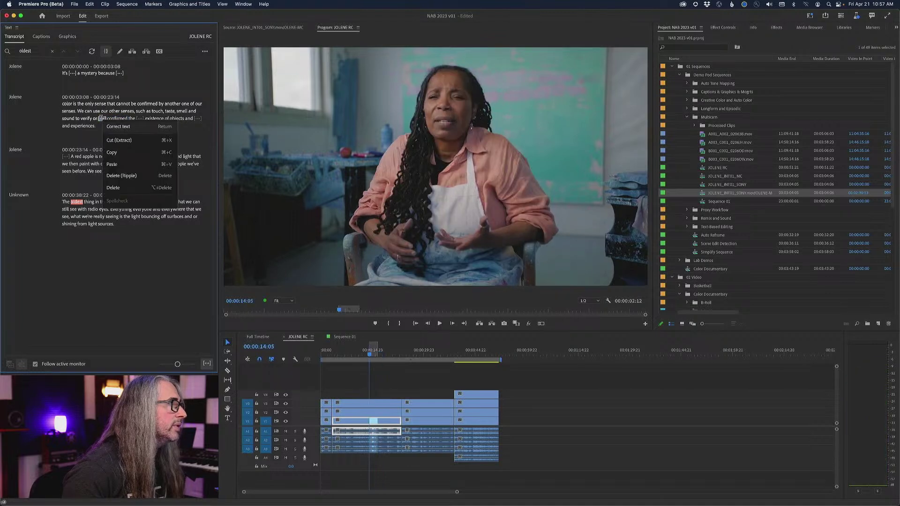
click(118, 139)
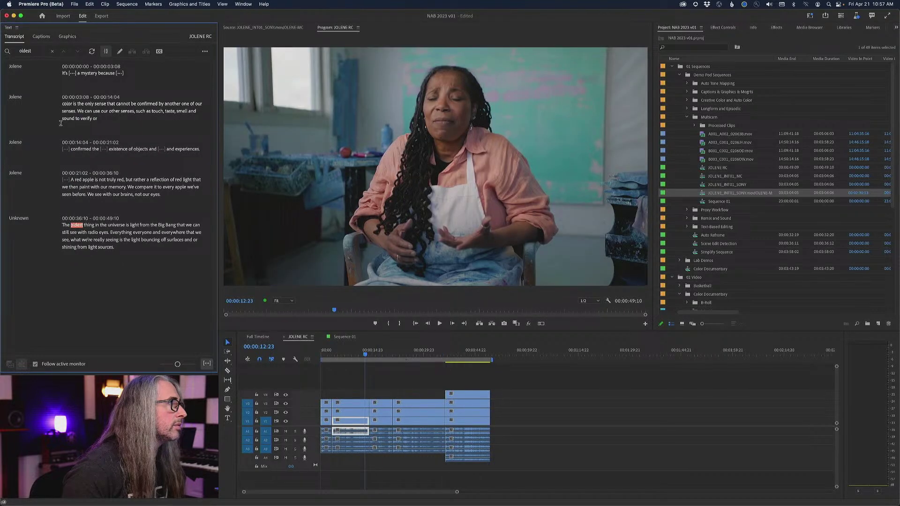
Step: Play the rough cut across the edit between "verify or" and "confirmed", and stop at about 16 seconds
key(space)
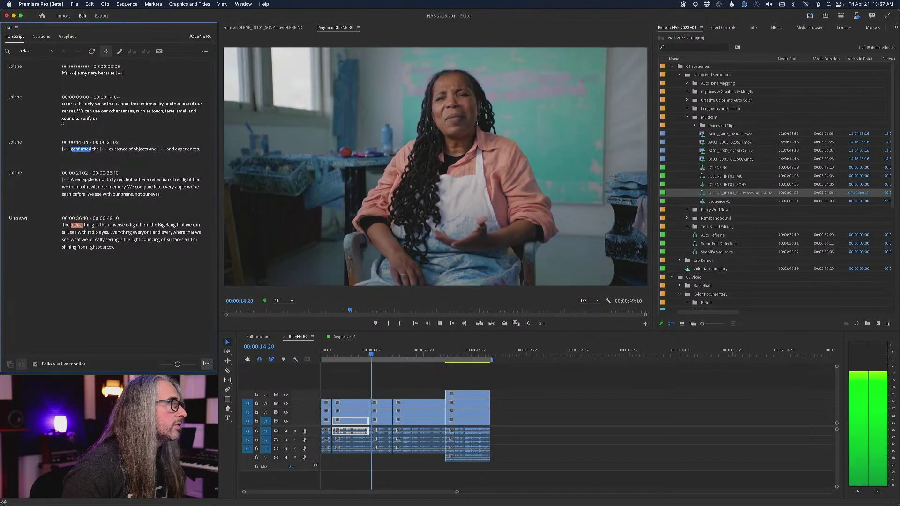
click(68, 119)
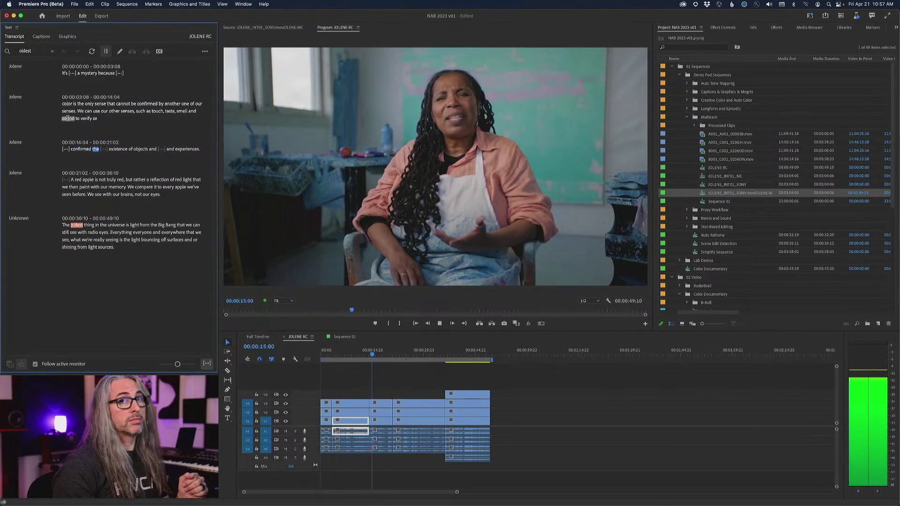
key(space)
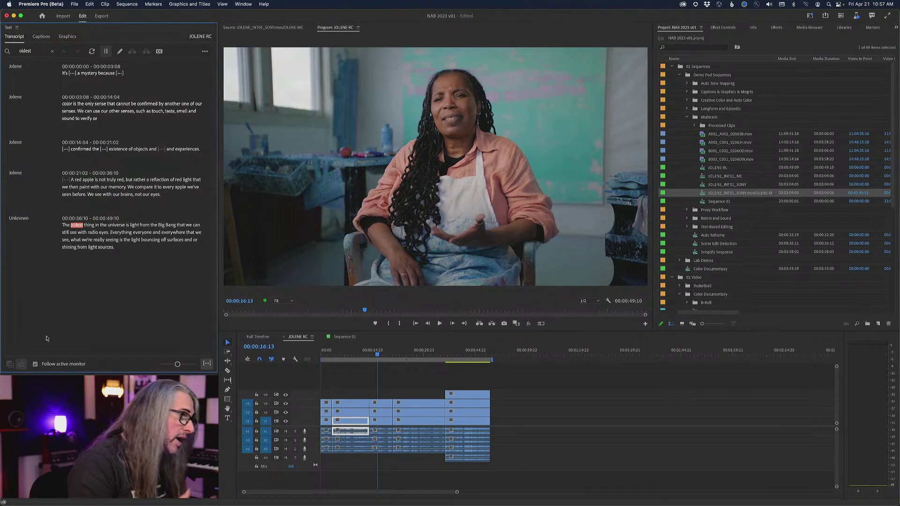
Step: Increase the height of the JOLENE RC audio tracks so that their waveforms can be read
scroll(301, 446, up, 5)
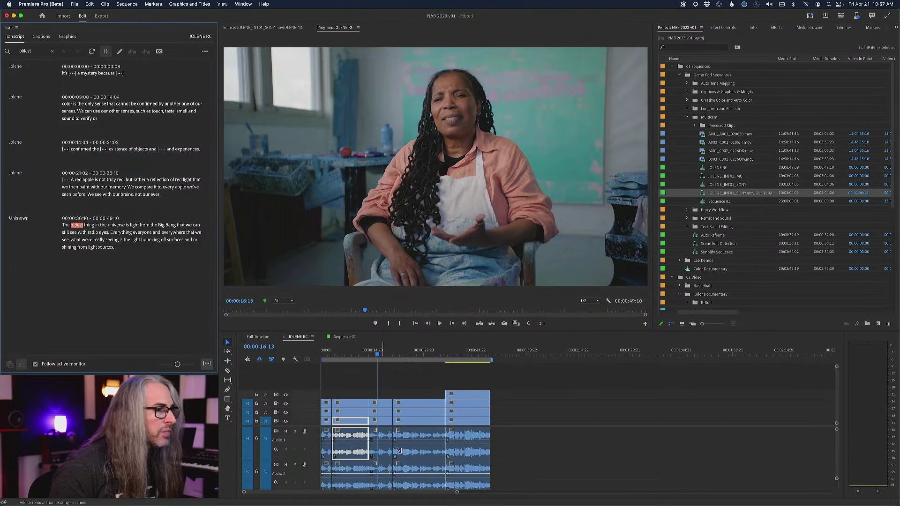
scroll(402, 451, down, 2)
scroll(403, 451, up, 1)
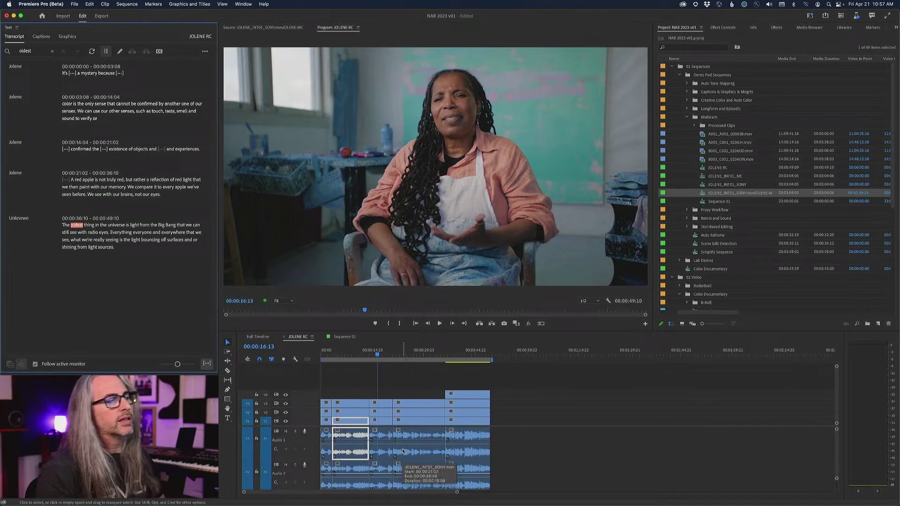
Step: Turn on Rectified Audio Waveforms for the JOLENE RC timeline
right_click(413, 434)
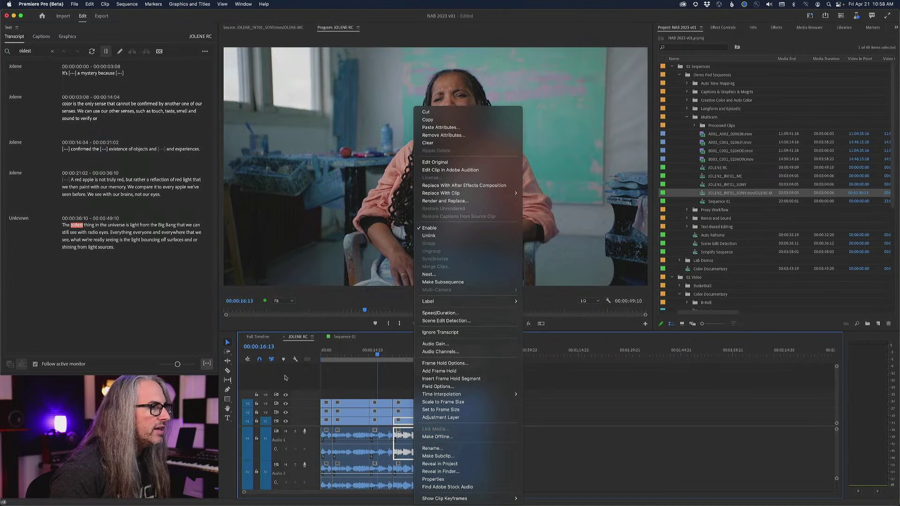
click(316, 337)
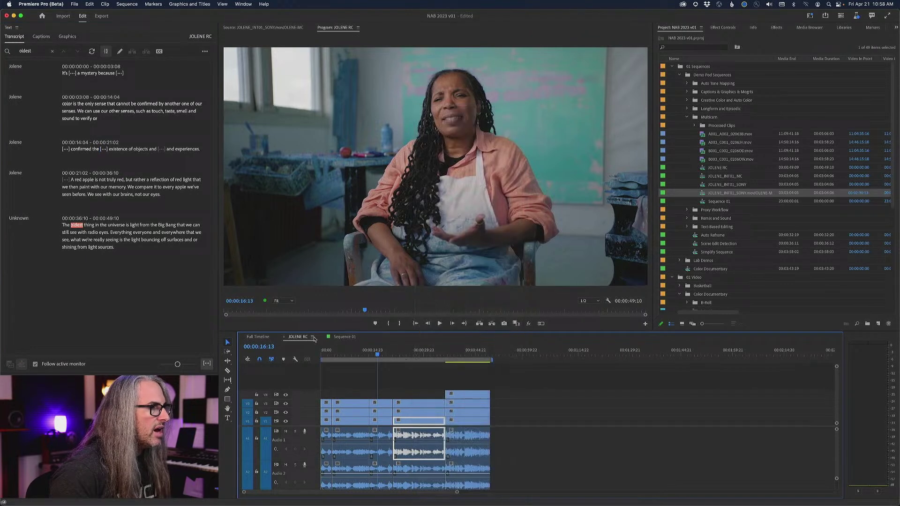
click(313, 337)
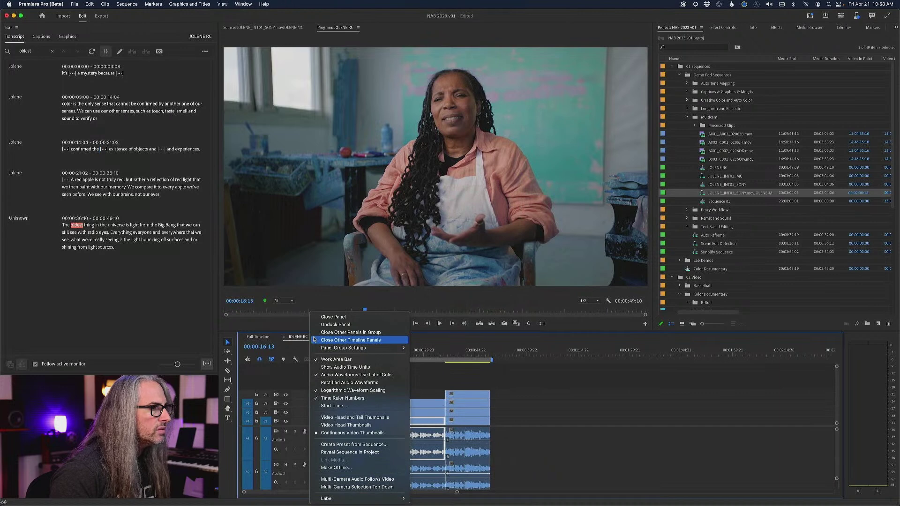
click(368, 383)
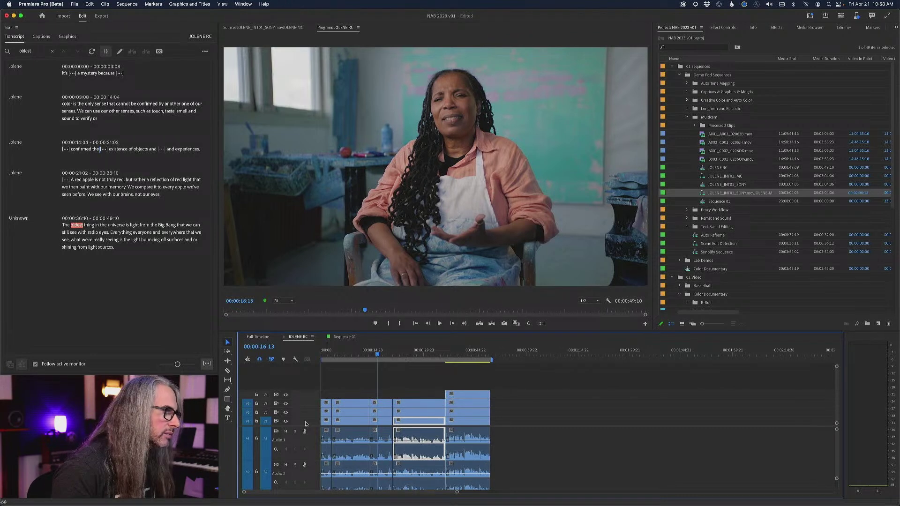
Step: Save the project, zoom in on the timeline and turn off Rectified Audio Waveforms
key(super+s)
key(=)
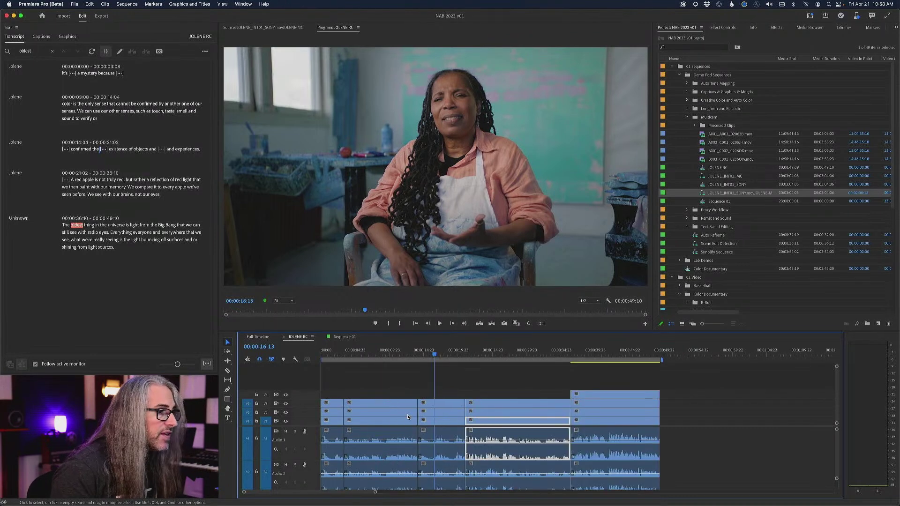
key(backslash)
key(backslash)
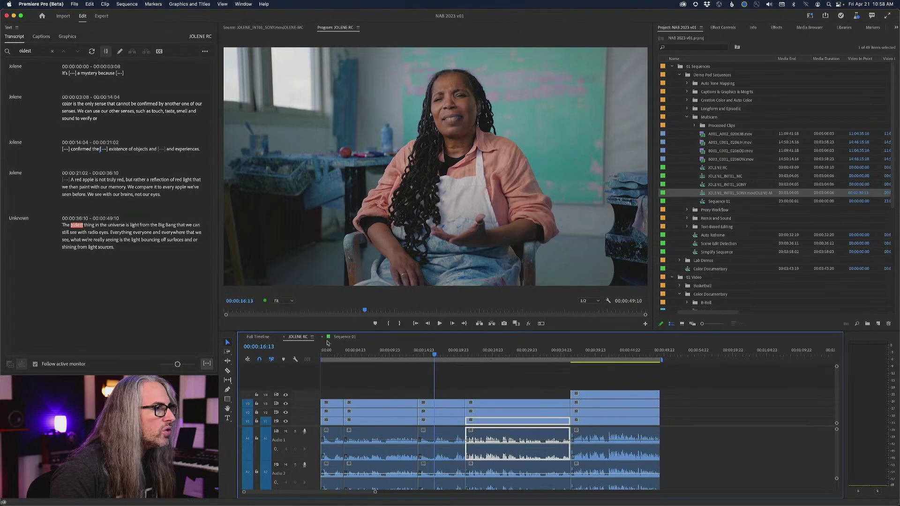
click(312, 336)
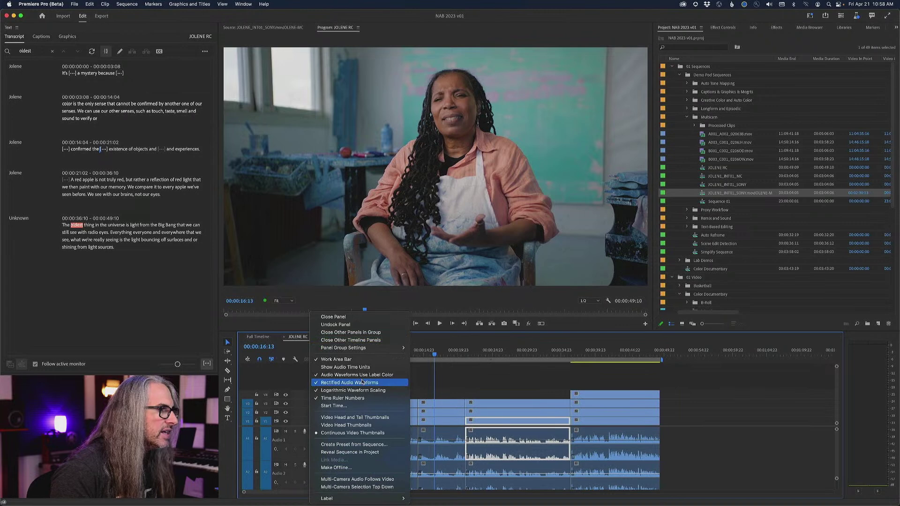
click(361, 382)
Step: Try deleting the V1 video and A1 audio of the red-apple clip, and undo the deletion
key(Delete)
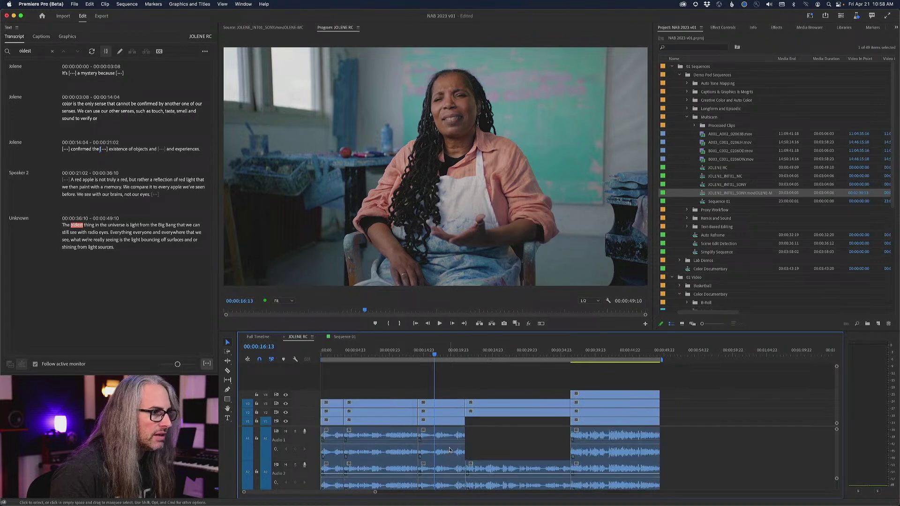
key(super+z)
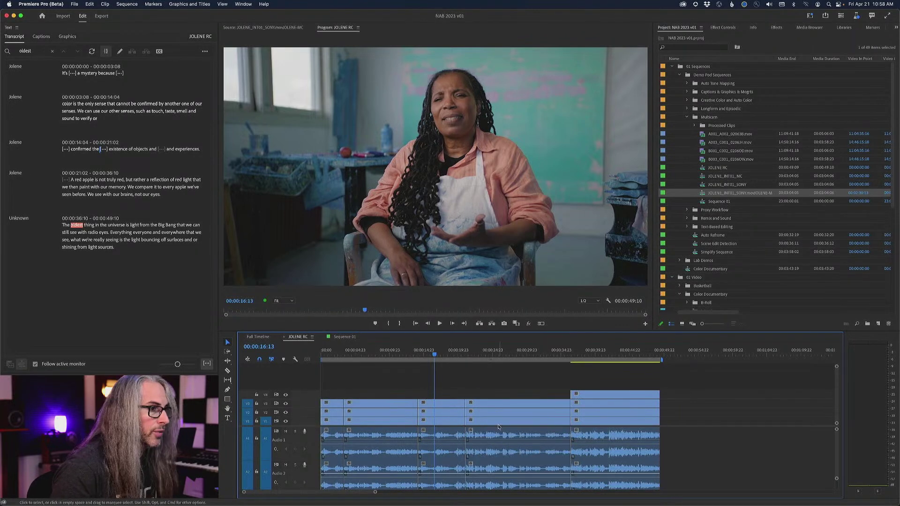
Step: Select the red-apple clip in the timeline and jump to the end of "paint with our memory" from the transcript
click(499, 423)
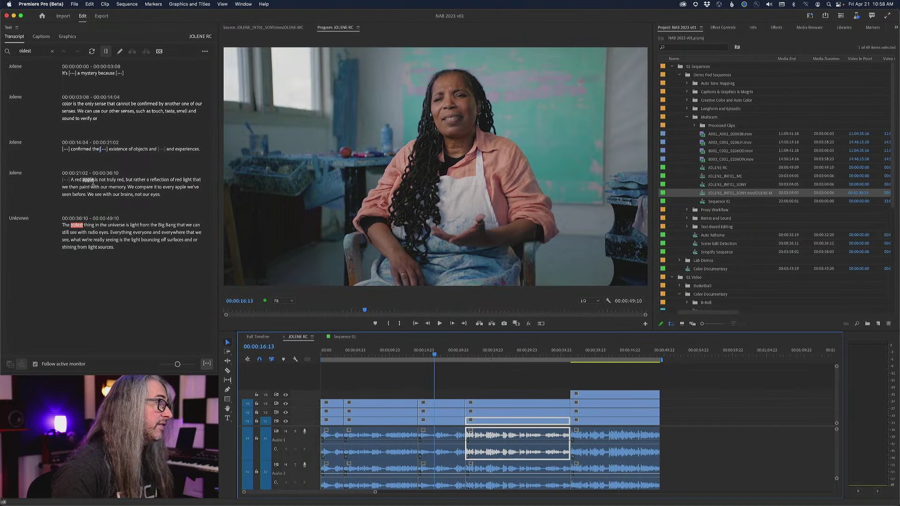
click(118, 148)
click(131, 186)
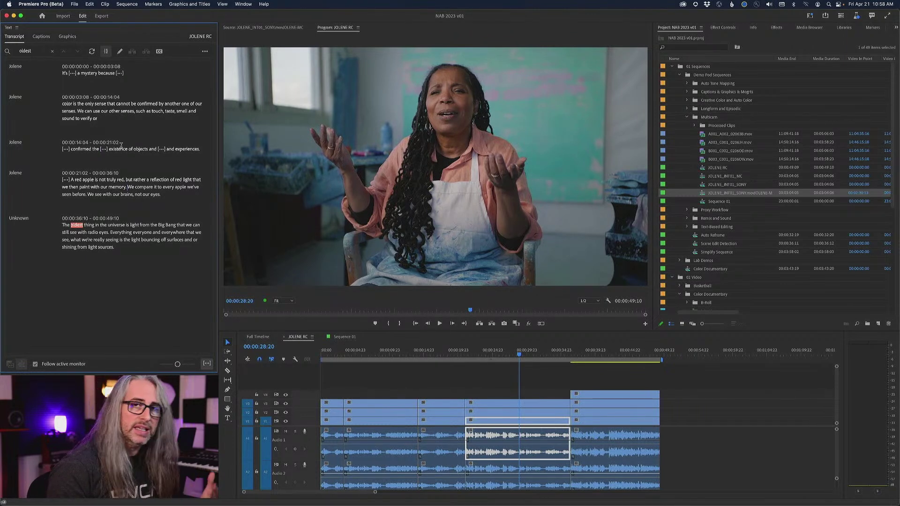
Step: Select all the video clips of the JOLENE RC rough cut and nest them under the suggested sequence name
click(676, 392)
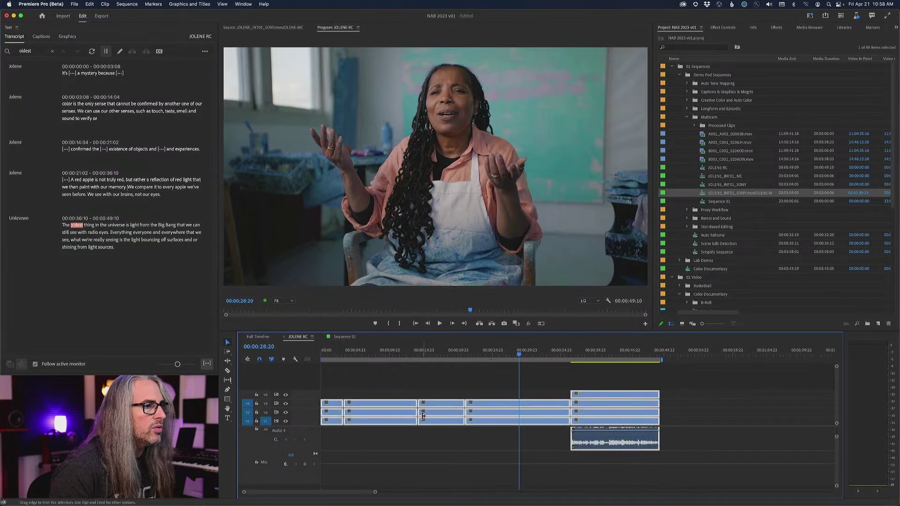
right_click(504, 403)
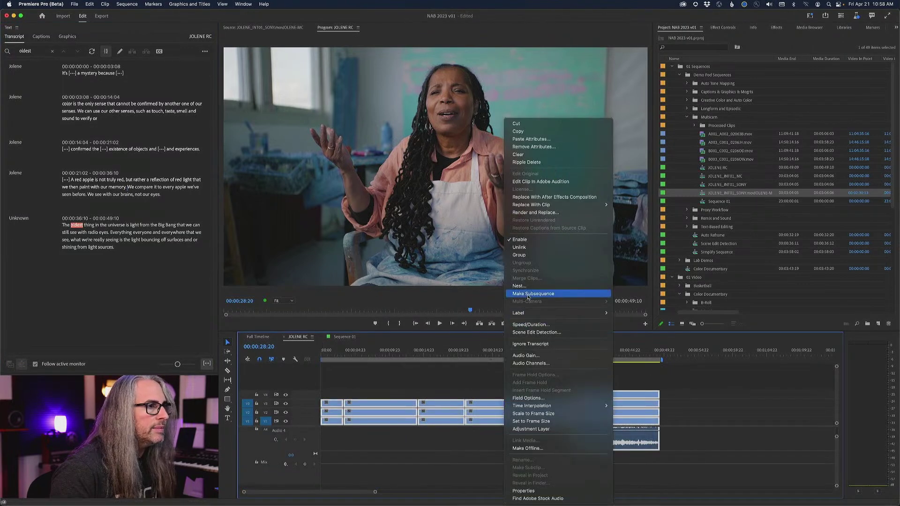
click(527, 287)
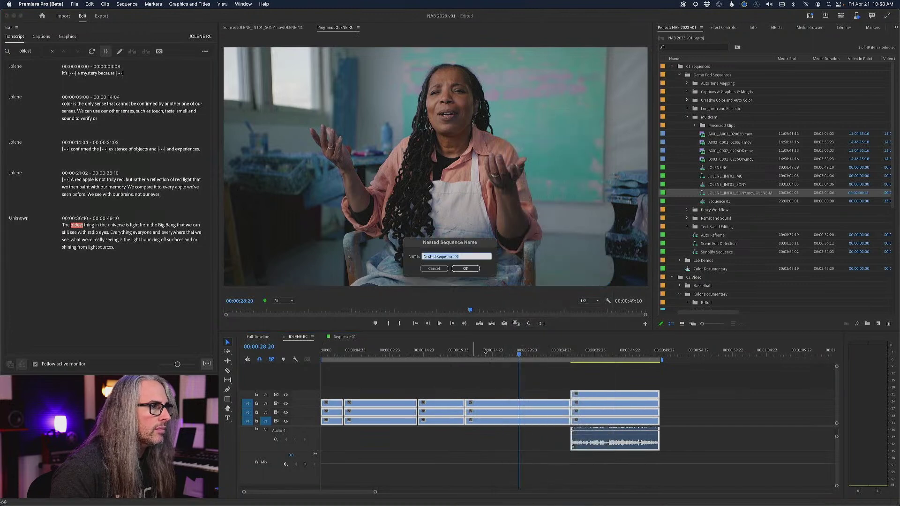
click(466, 268)
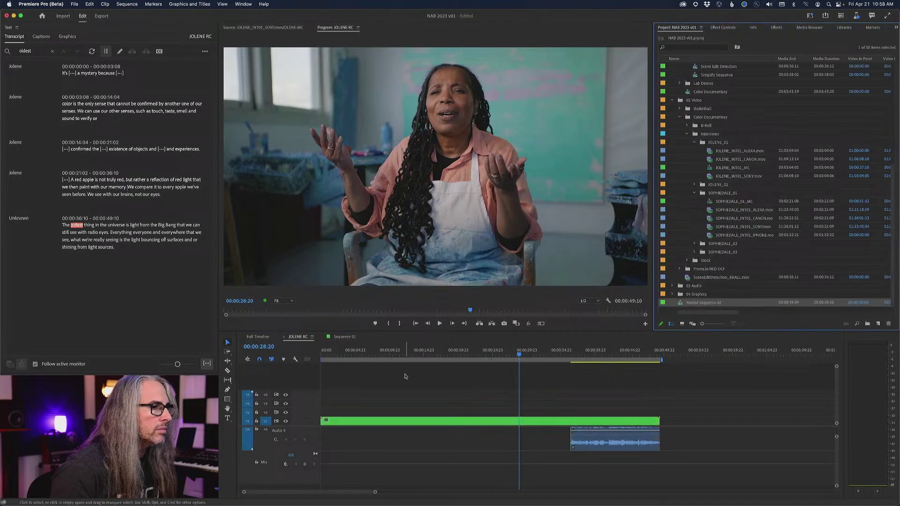
Step: Enable the multi-camera option on the nested clip of the rough cut
scroll(444, 431, up, 3)
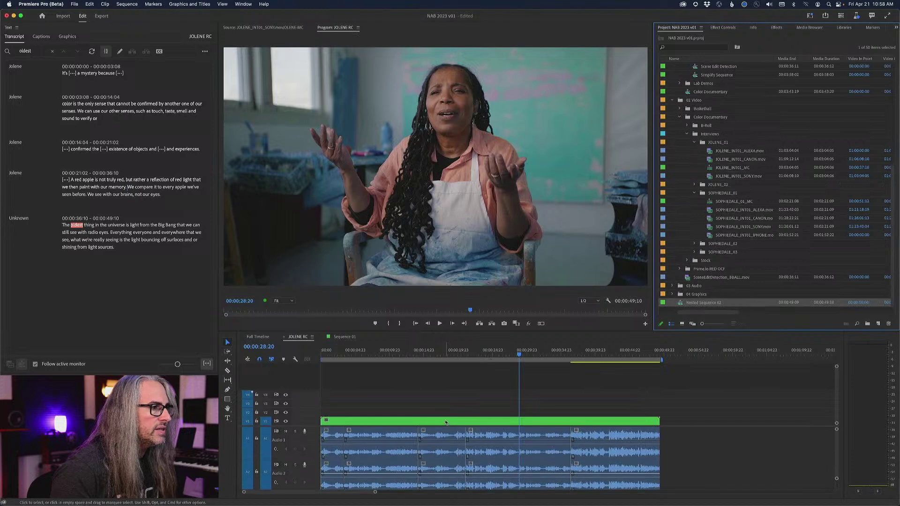
right_click(445, 421)
mouse_move(501, 339)
click(566, 337)
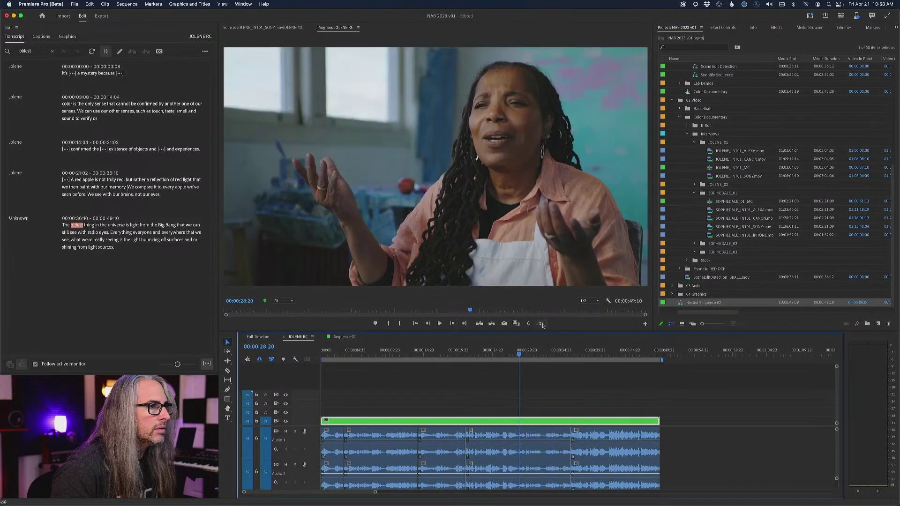
Step: Switch the Program Monitor to multi-camera view and play a stretch of the nested rough cut up to about 00:00:15:21
click(541, 324)
drag(518, 354, 387, 354)
key(space)
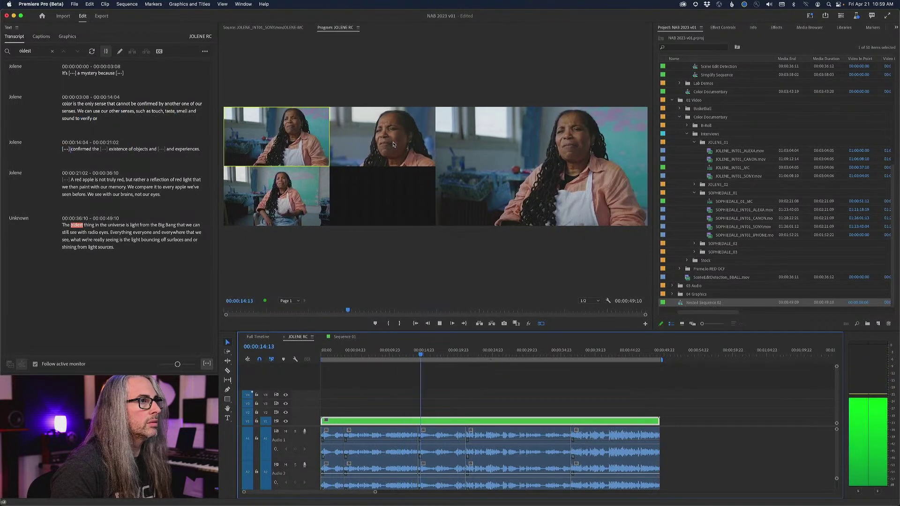
key(space)
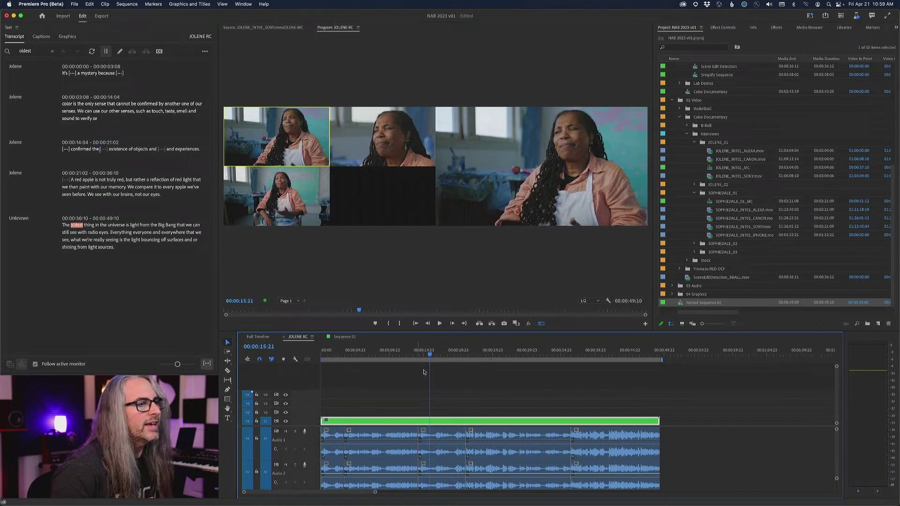
Step: Park the playhead at 00:00:14:04 and dismiss the debug event with the Ignore Always option
click(437, 433)
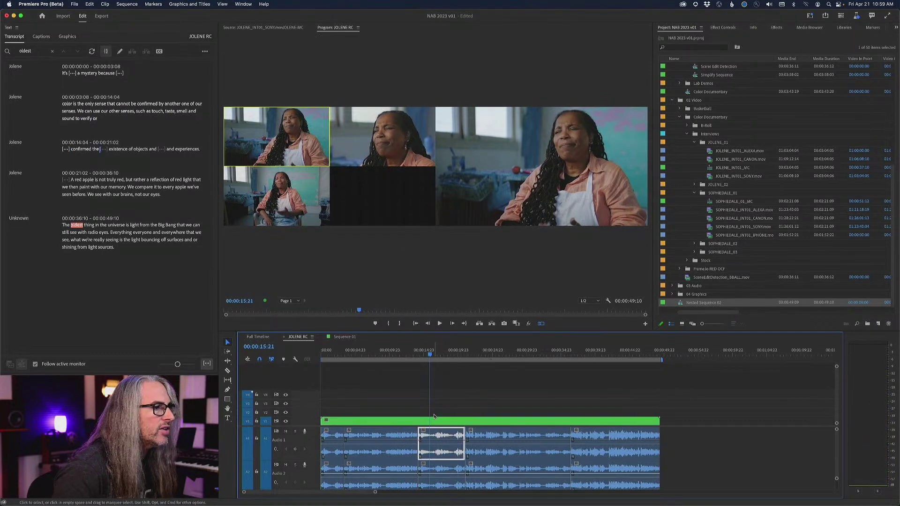
click(416, 354)
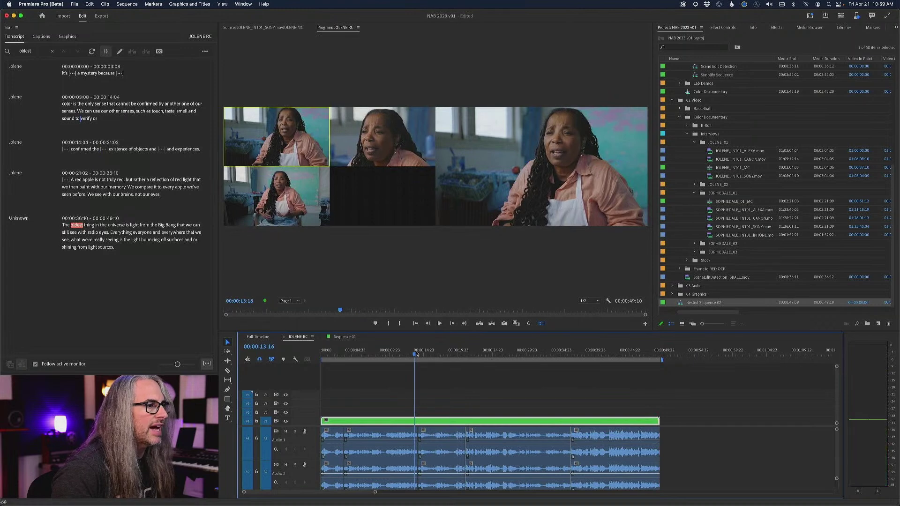
click(417, 354)
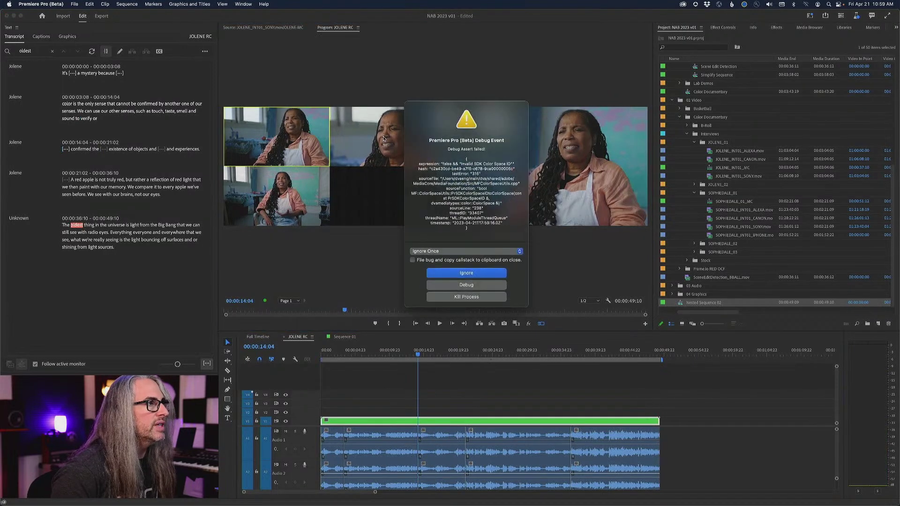
click(467, 251)
click(466, 251)
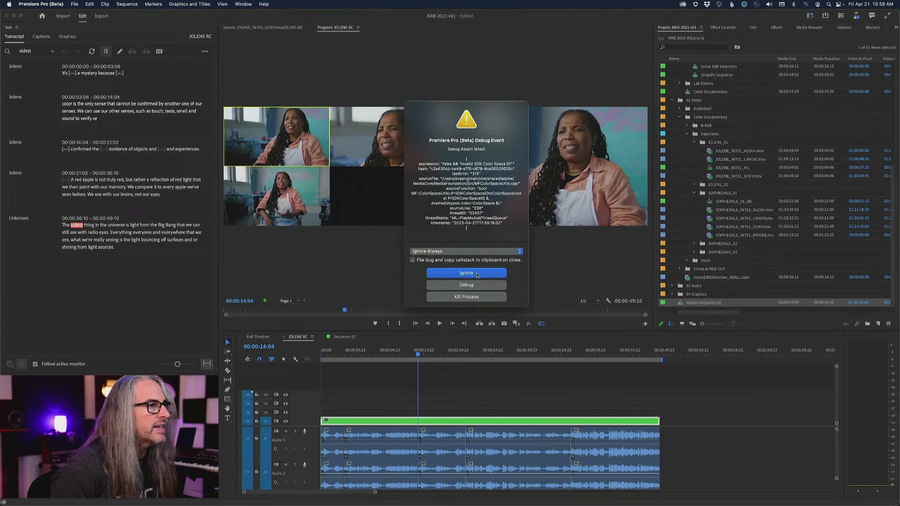
click(473, 274)
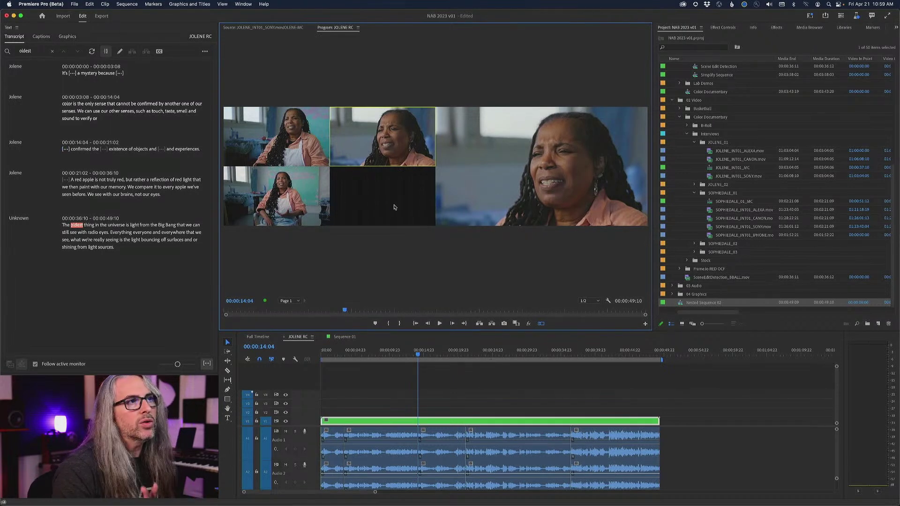
Step: View the A001_A002 interview clip and the JOLENE-MC multicam source in the Source Monitor, including their transcripts
scroll(751, 148, up, 8)
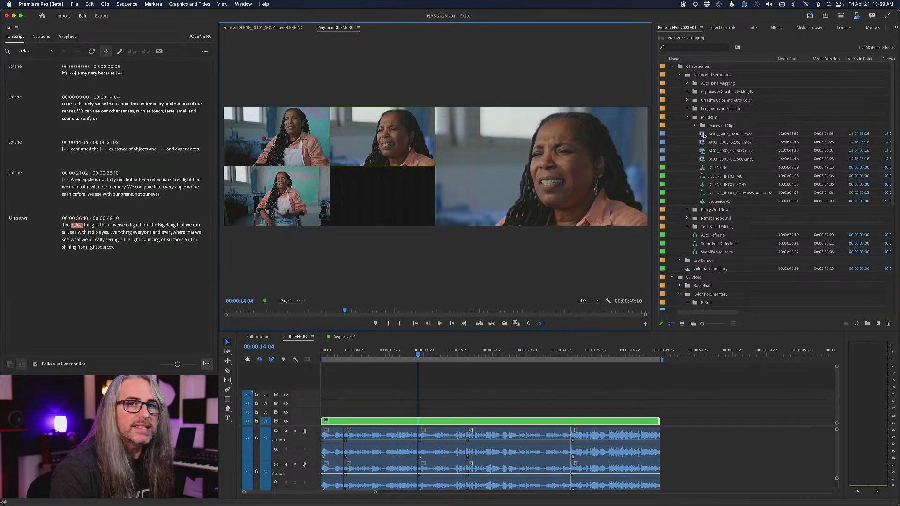
double_click(703, 136)
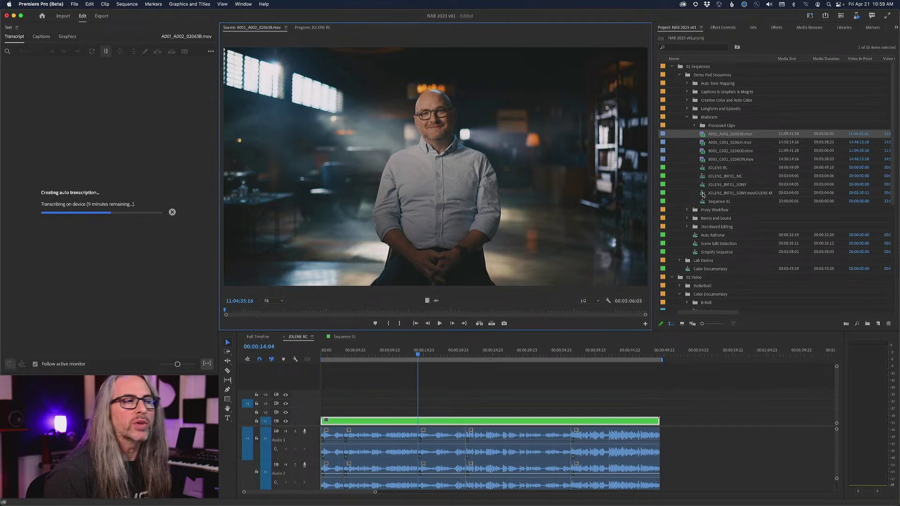
double_click(701, 193)
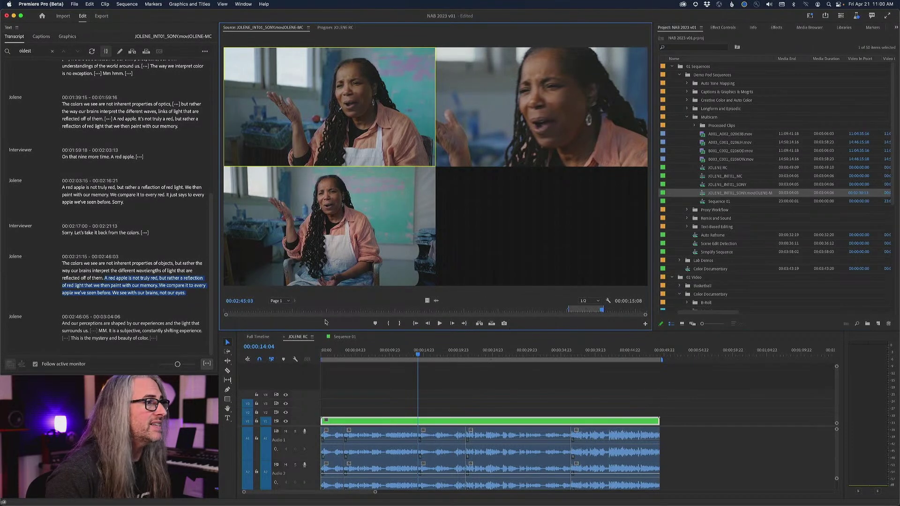
Step: Return to the rough cut timeline and undo the multi-camera changes and the nesting of its video clips
click(416, 353)
drag(416, 353, 398, 353)
key(super+z)
key(super+z)
key(super+z)
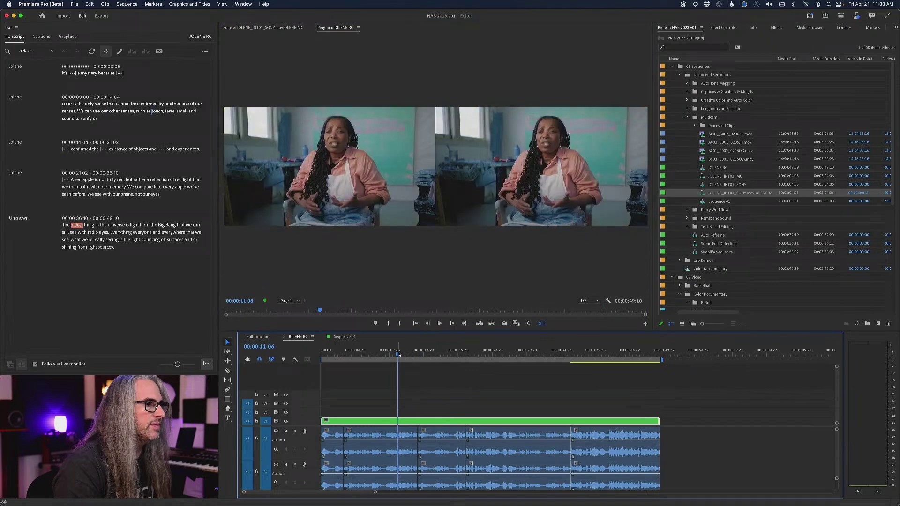
Step: Move the passage "The oldest thing in the universe…" from the end to the start of the rough cut through the transcript, and play its opening
click(145, 260)
drag(161, 275, 39, 222)
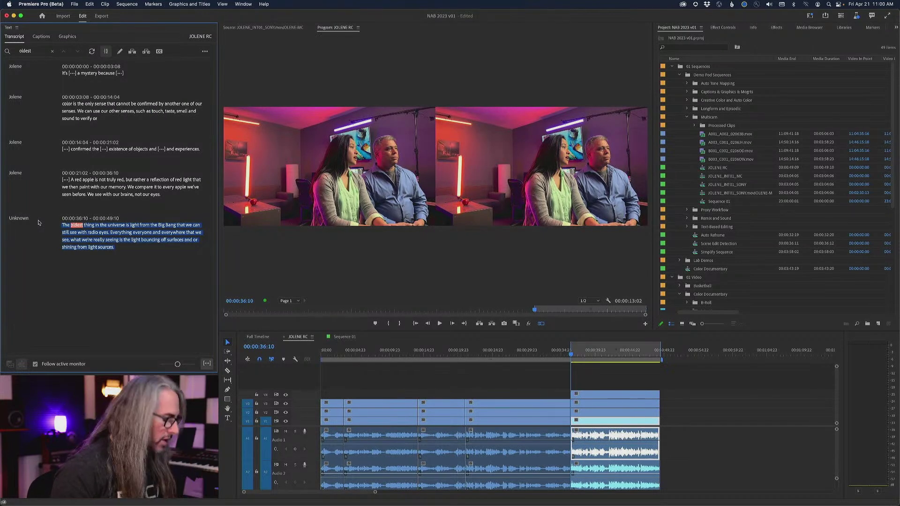
key(BackSpace)
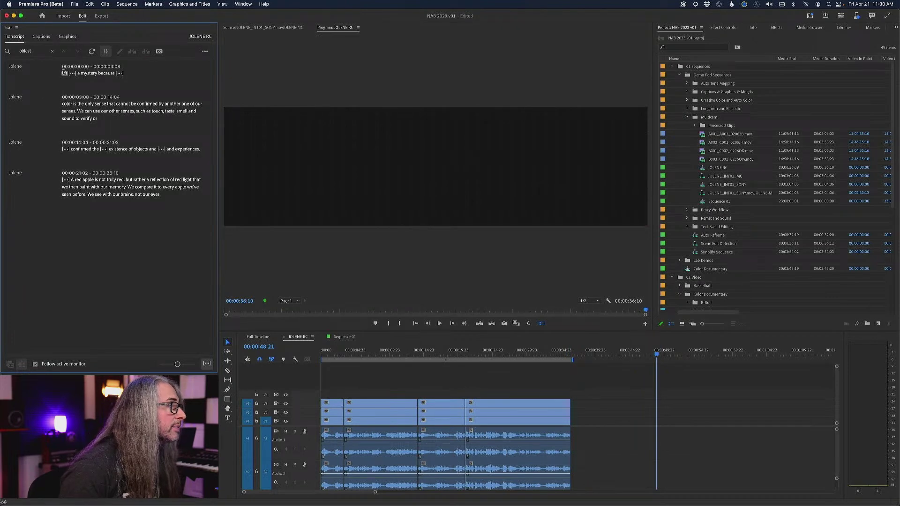
click(62, 73)
key(super+z)
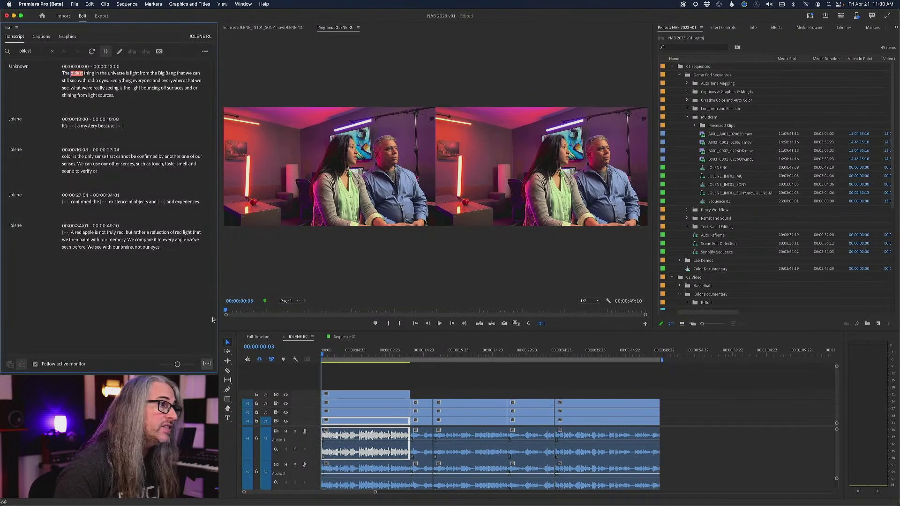
key(space)
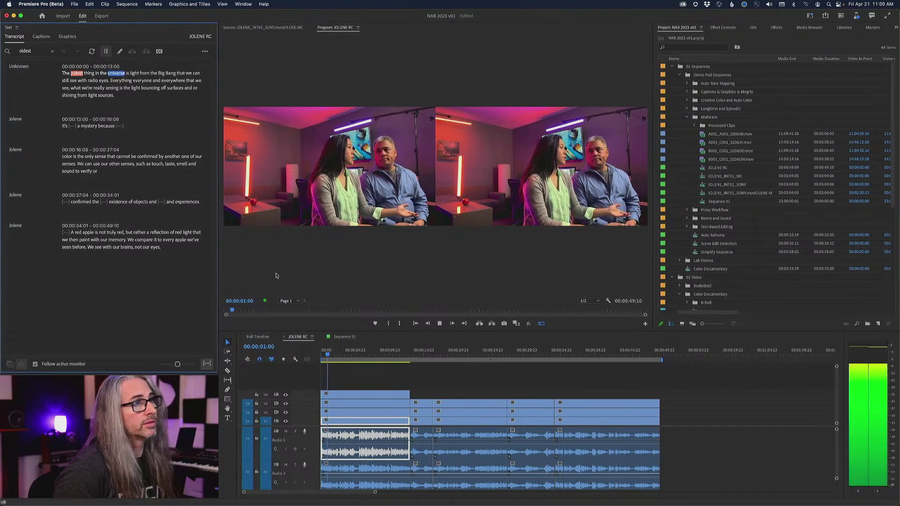
key(space)
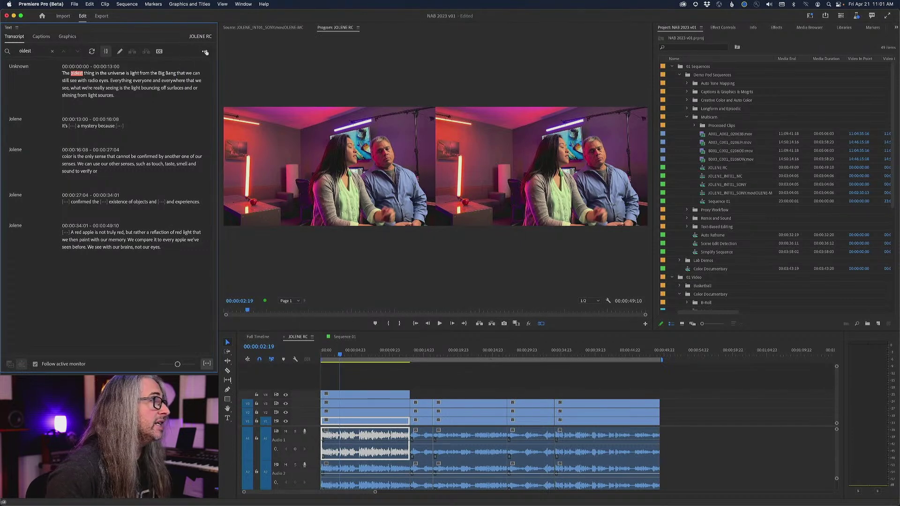
Step: Switch the timeline to Sequence 01 and open the A001_A002 interview clip in the Source Monitor
double_click(701, 135)
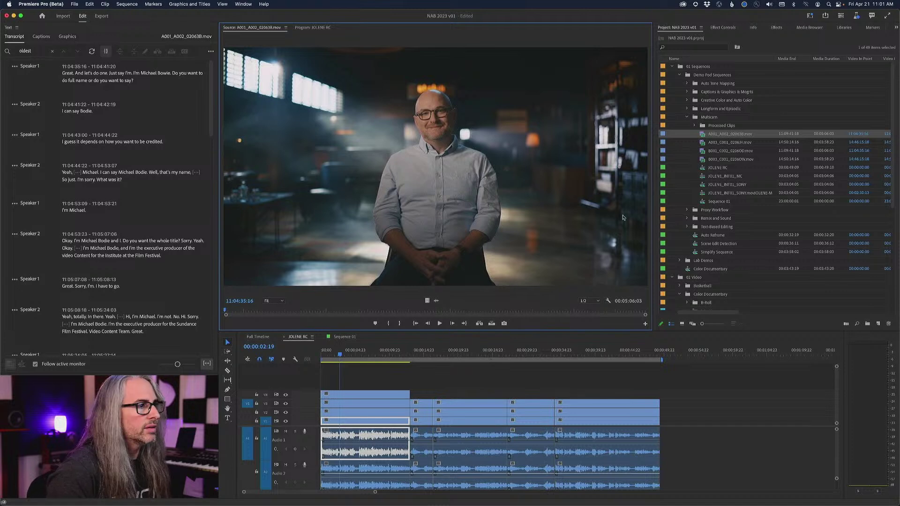
click(257, 336)
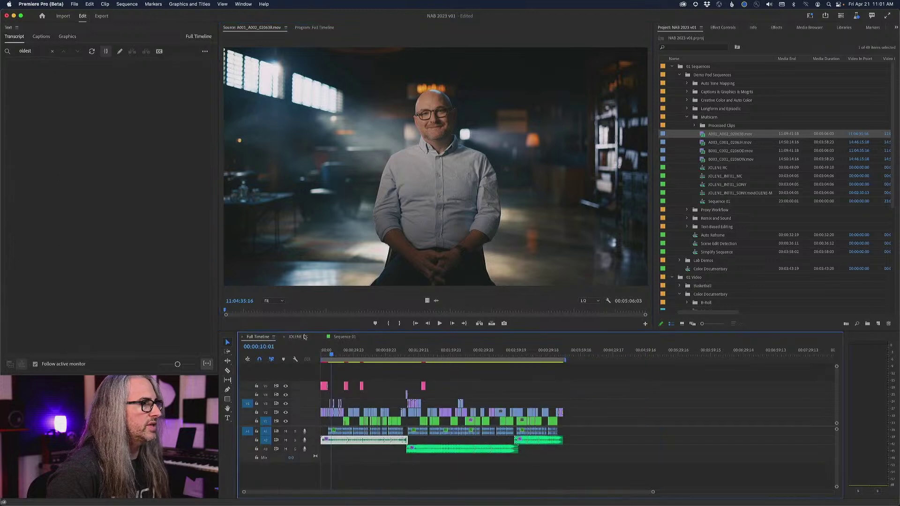
click(343, 337)
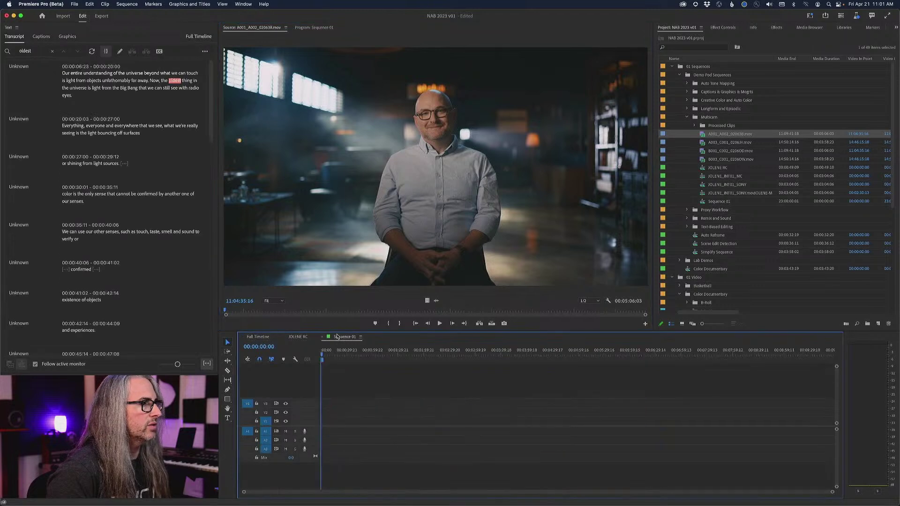
double_click(701, 134)
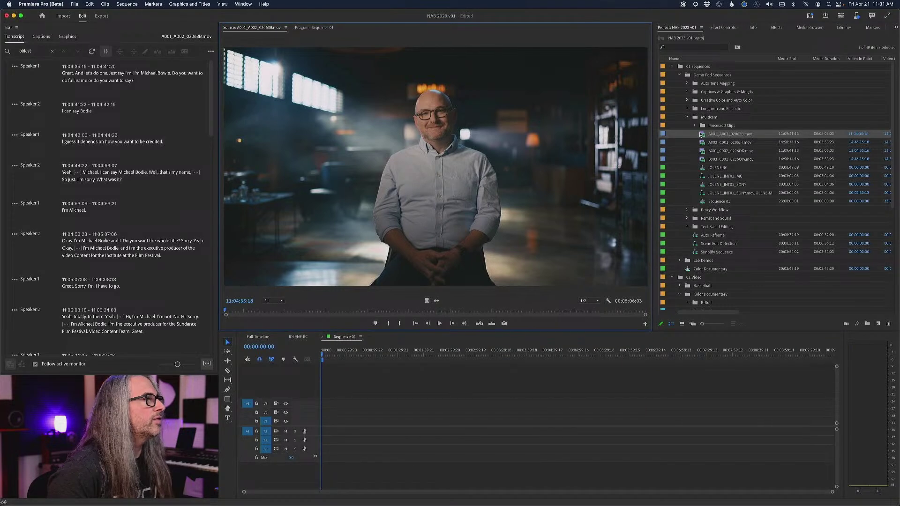
Step: Rename Speaker 1 as INTERVIEWER and Speaker 2 as the interviewee's surname in the clip's transcript, and save the speaker names
click(14, 68)
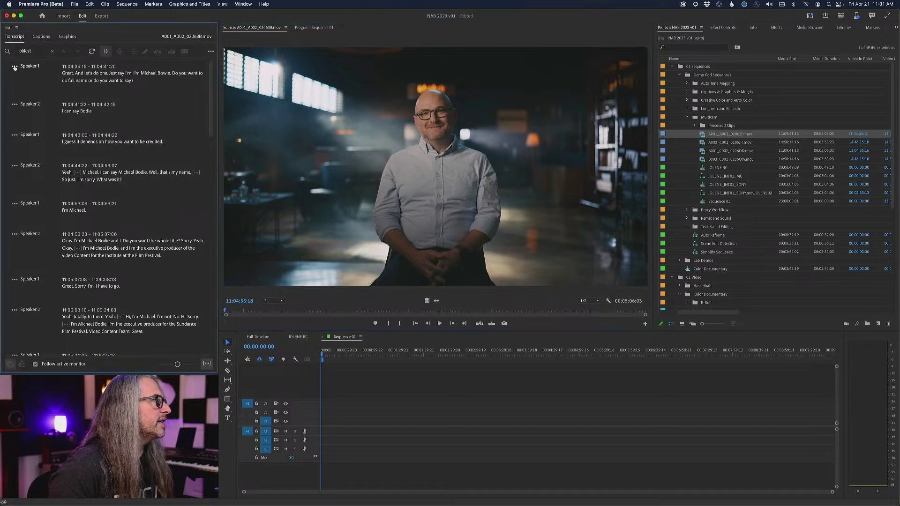
click(14, 68)
click(26, 117)
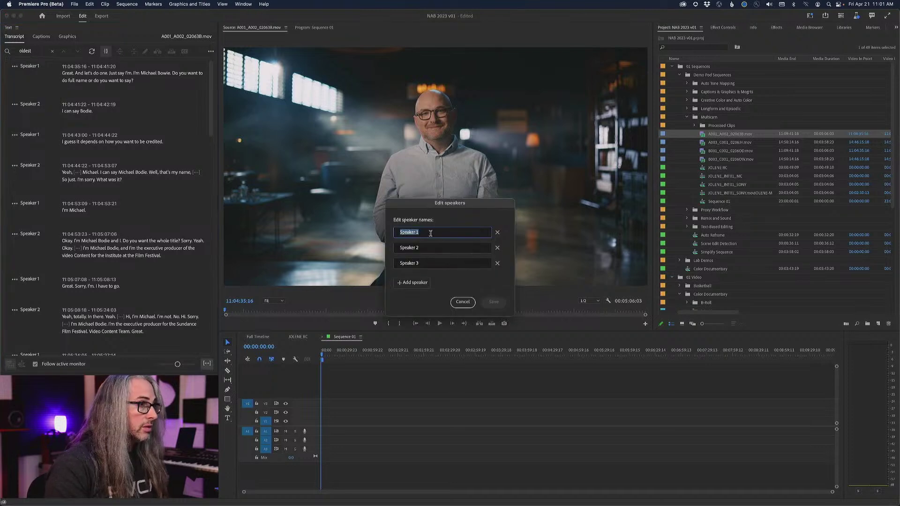
text(INTERVIEWER)
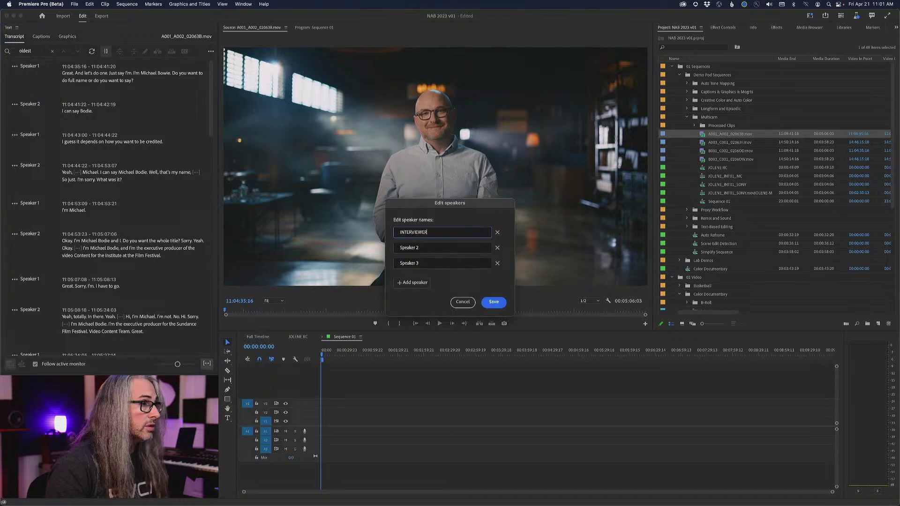
click(431, 247)
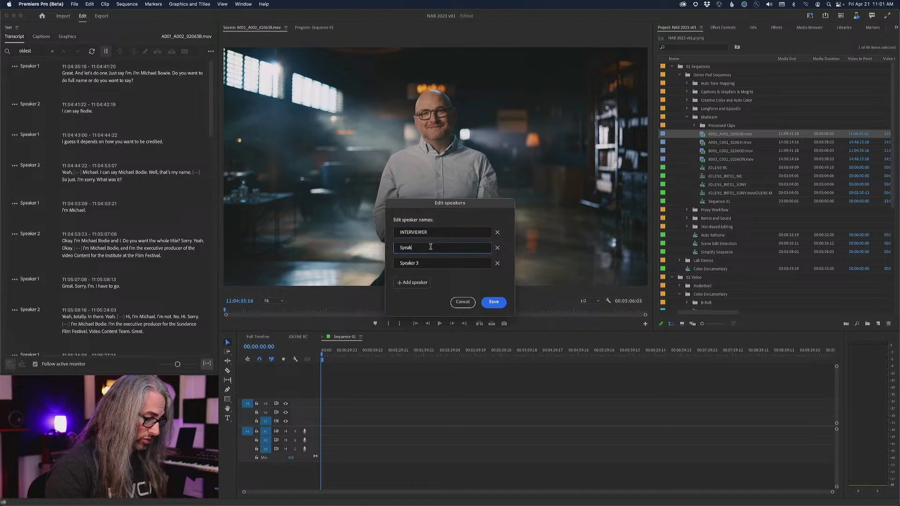
key(BackSpace)
key(BackSpace)
key(BackSpace)
key(BackSpace)
key(BackSpace)
text(BODIE)
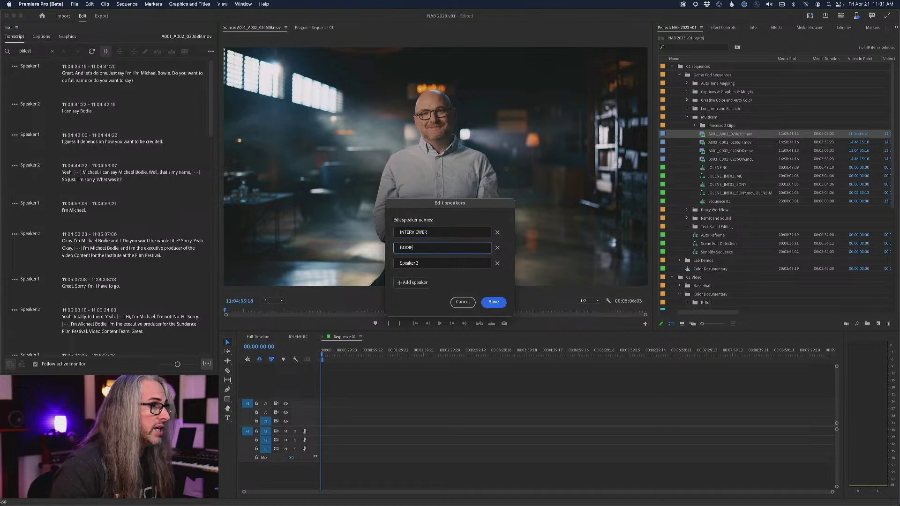
click(496, 303)
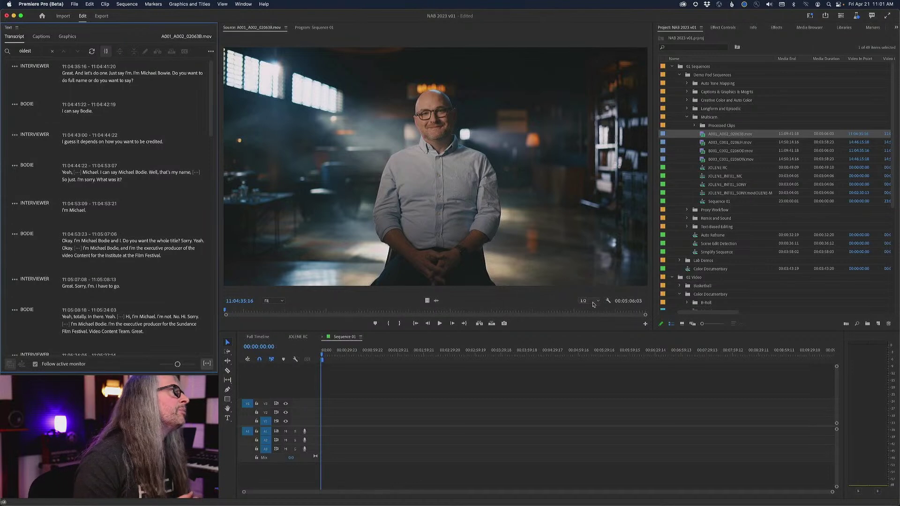
Step: Replace the transcript search term with the interviewee's surname and select the first line that contains it
click(53, 53)
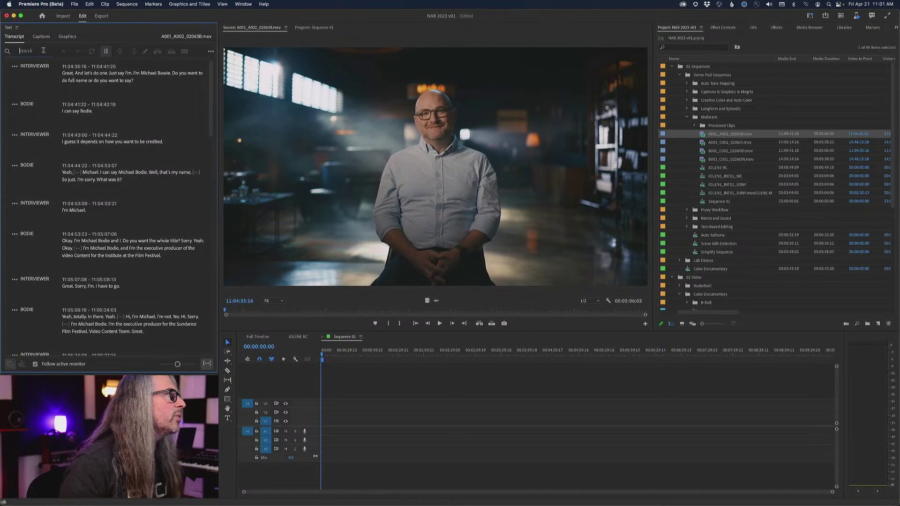
click(43, 50)
text(bodie)
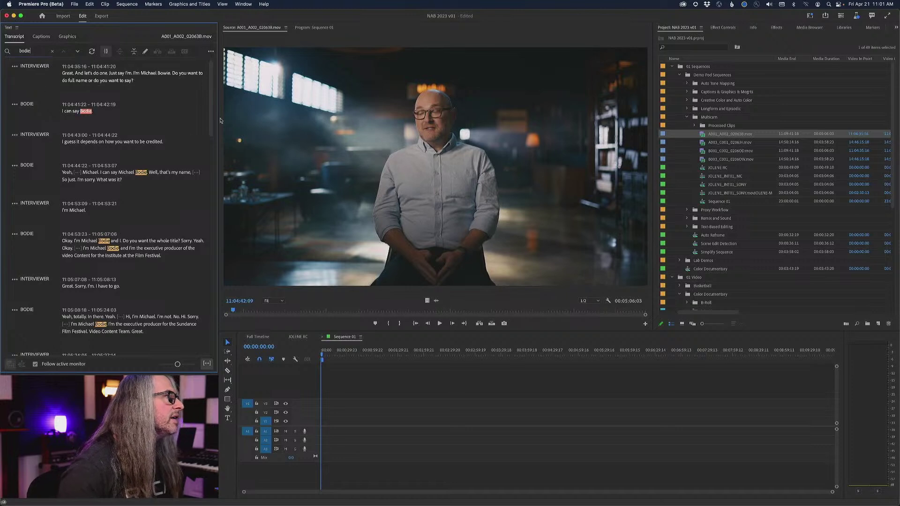
triple_click(208, 109)
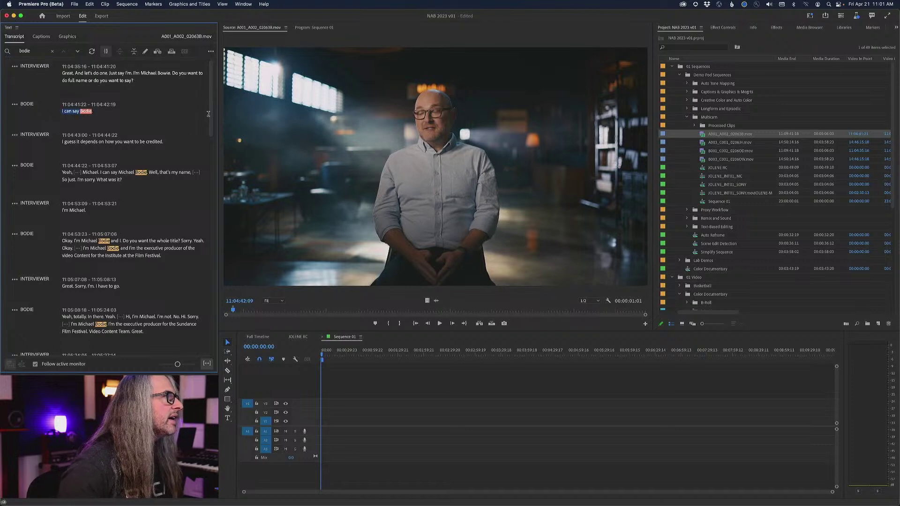
Step: Play the interviewee's introduction from the transcript paragraph starting at 11:04:53:23, stopping at about 11:04:59:13
scroll(208, 114, down, 5)
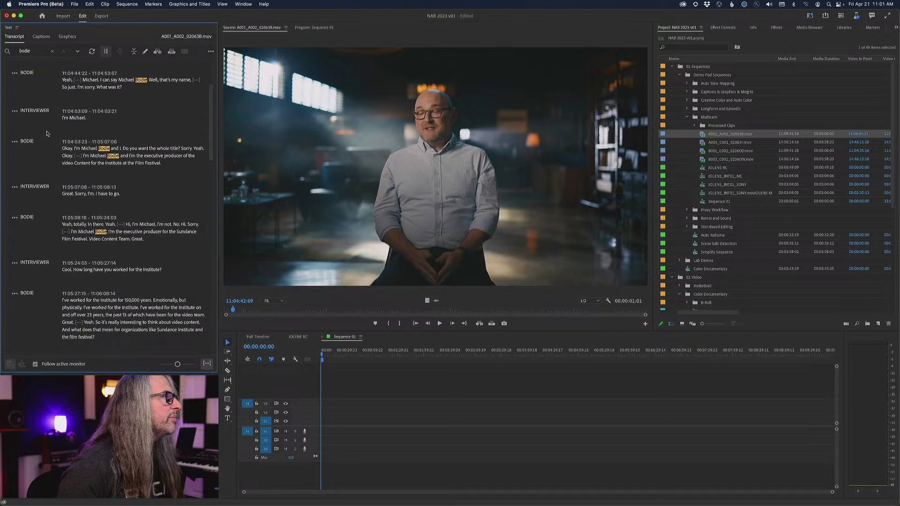
scroll(207, 147, down, 3)
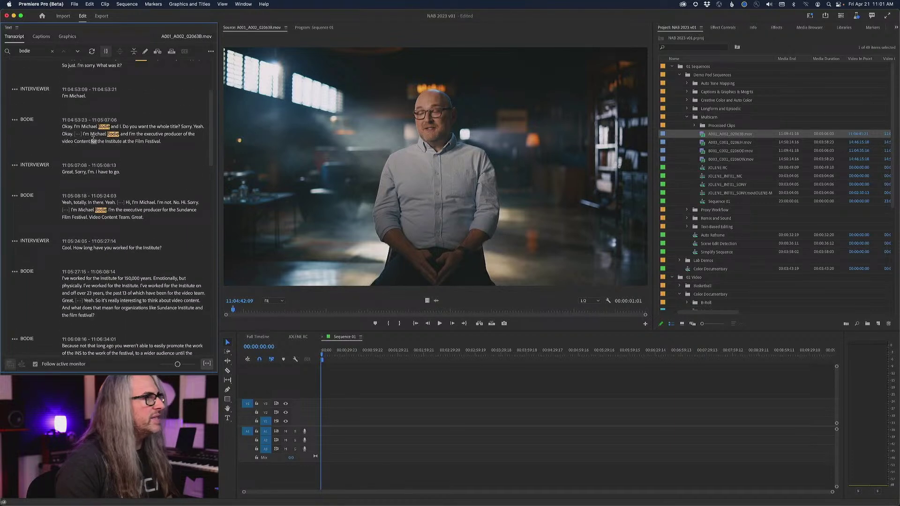
click(65, 126)
key(space)
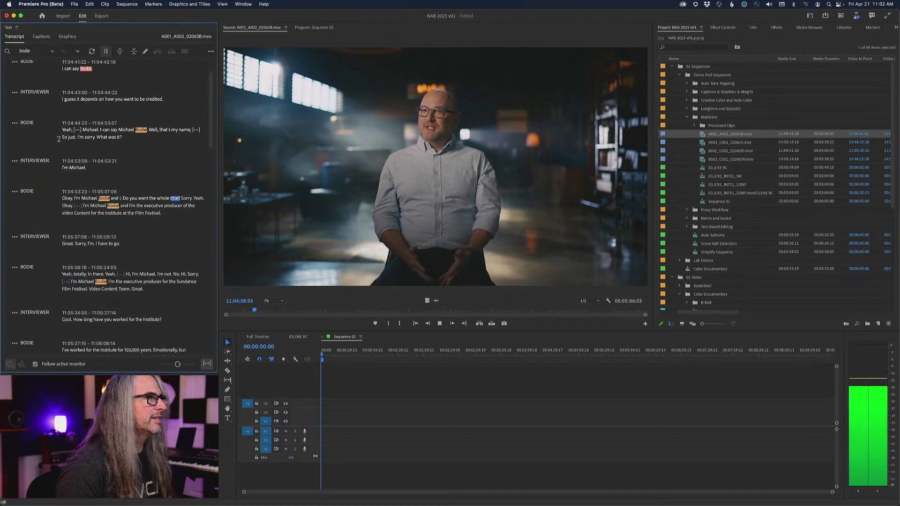
key(space)
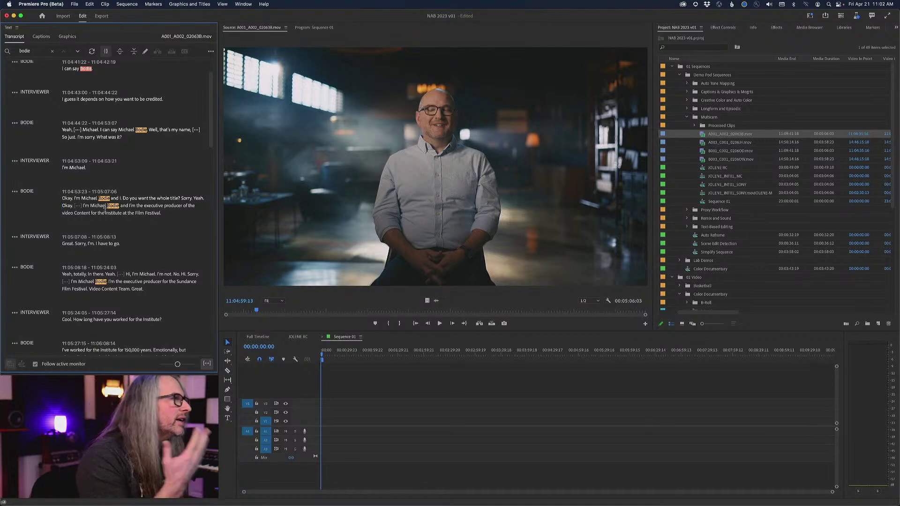
Step: Insert the self-introduction from the 11:05:08:18 paragraph and the "I've worked for the Institute" passage ending "video team" into Sequence 01
scroll(104, 211, down, 3)
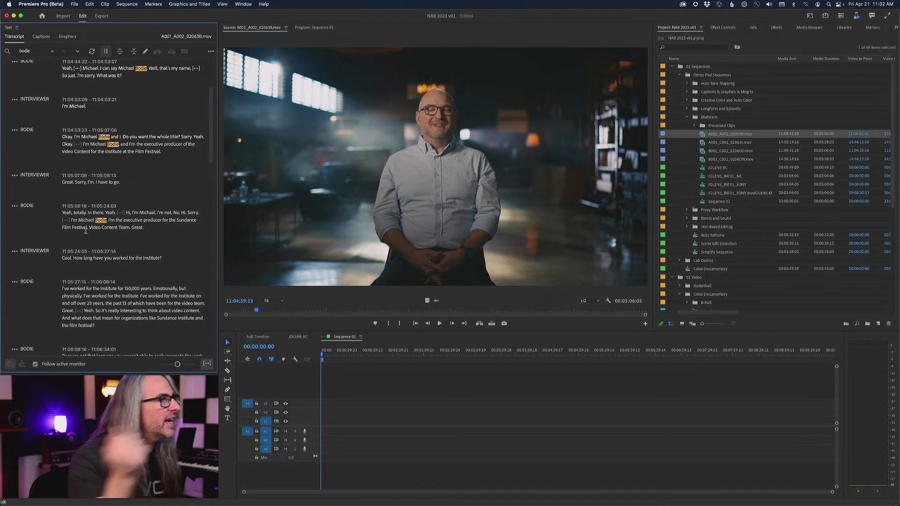
drag(70, 220, 130, 227)
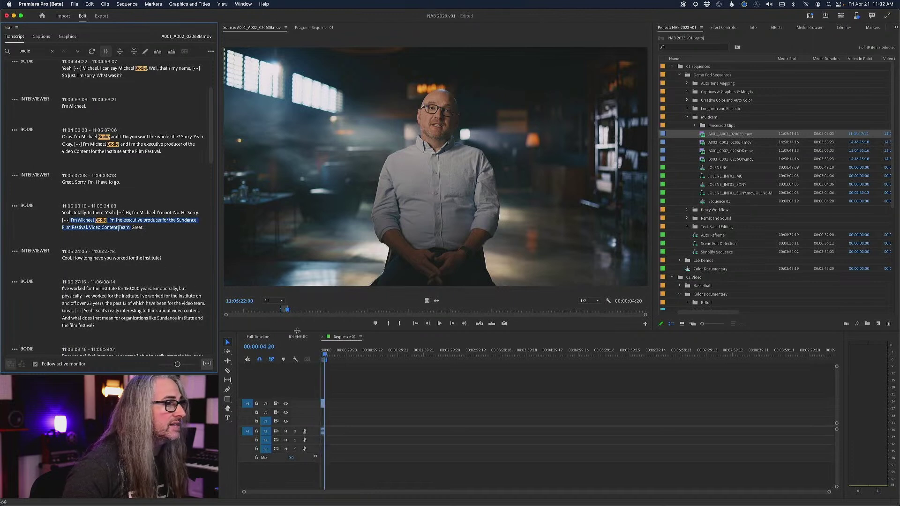
scroll(121, 264, down, 2)
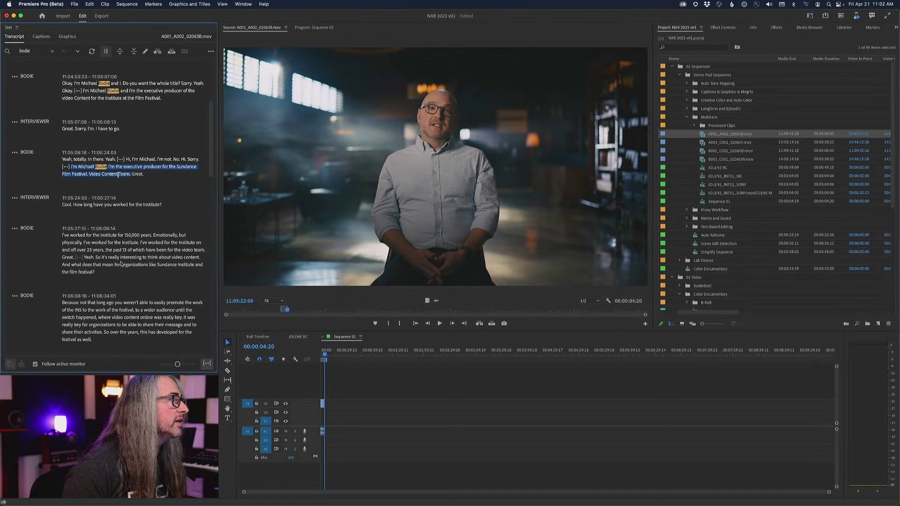
drag(61, 233, 204, 249)
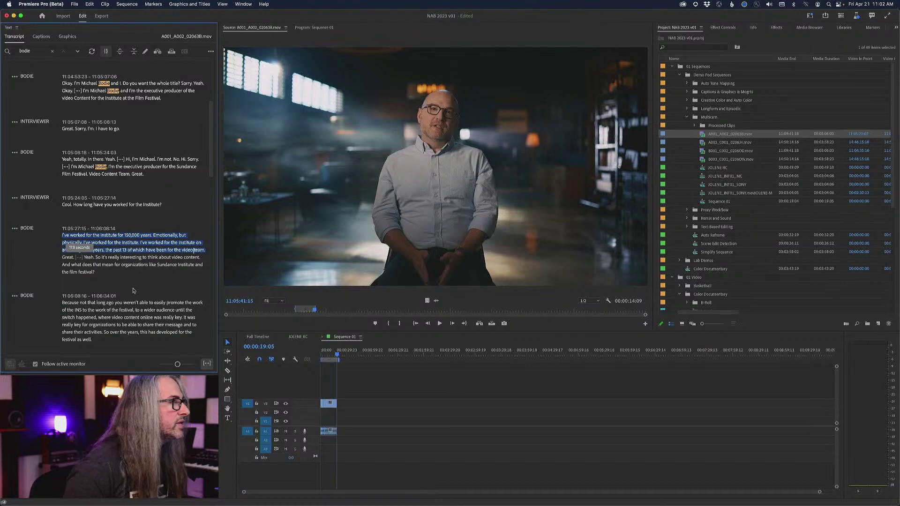
Step: Replace the clip transcript's search term with "experience"
scroll(88, 298, down, 15)
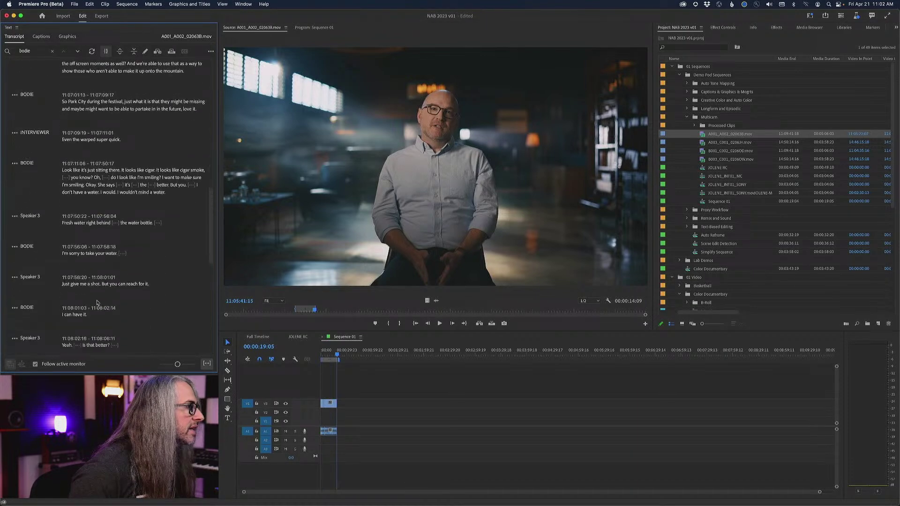
scroll(98, 304, up, 5)
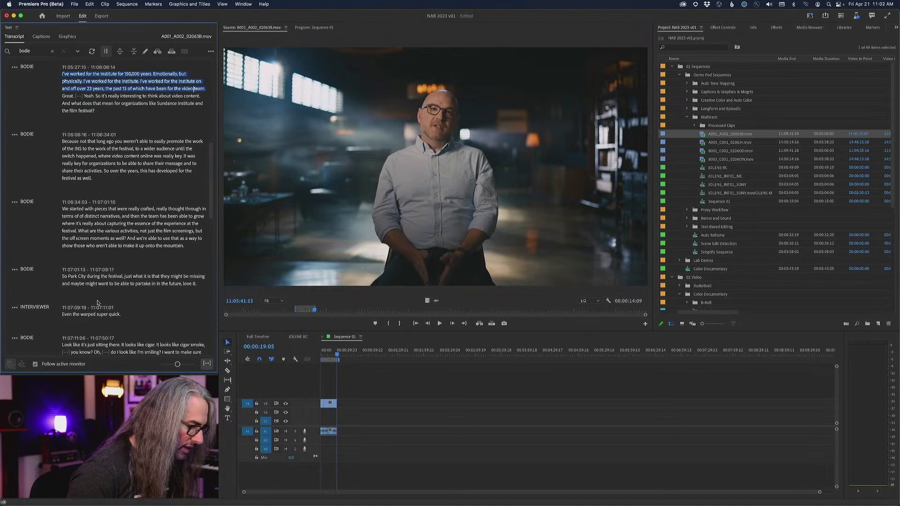
scroll(97, 303, up, 3)
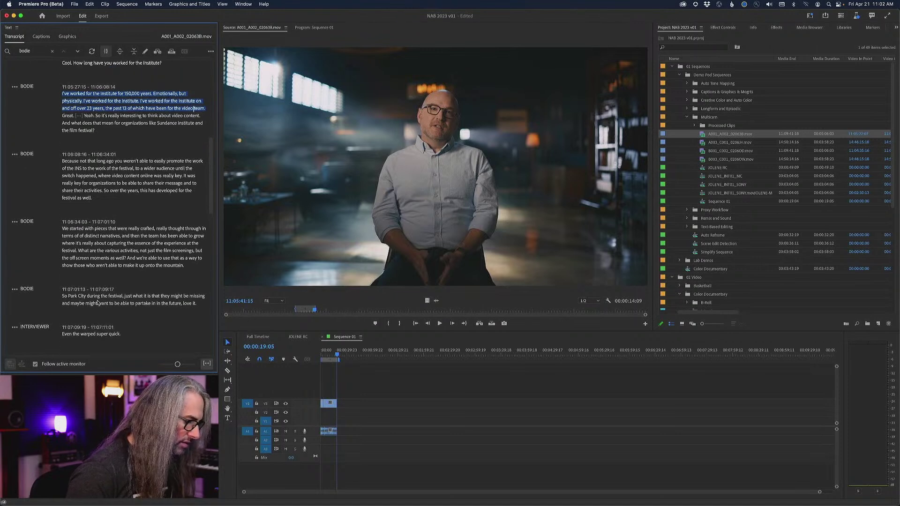
scroll(97, 302, up, 5)
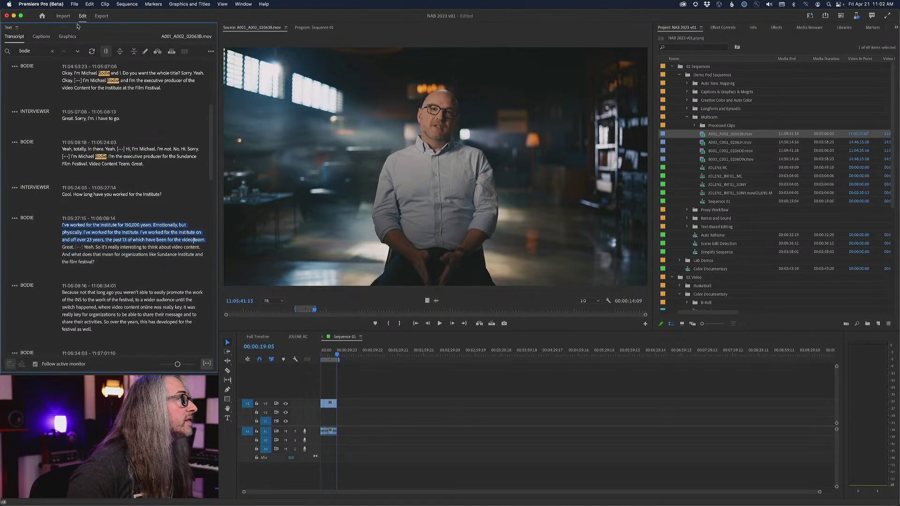
click(52, 51)
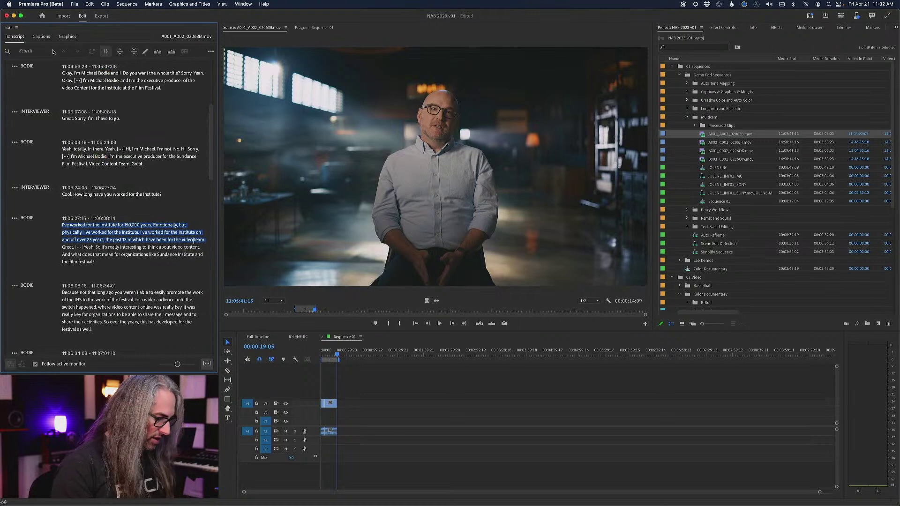
key(i)
key(c)
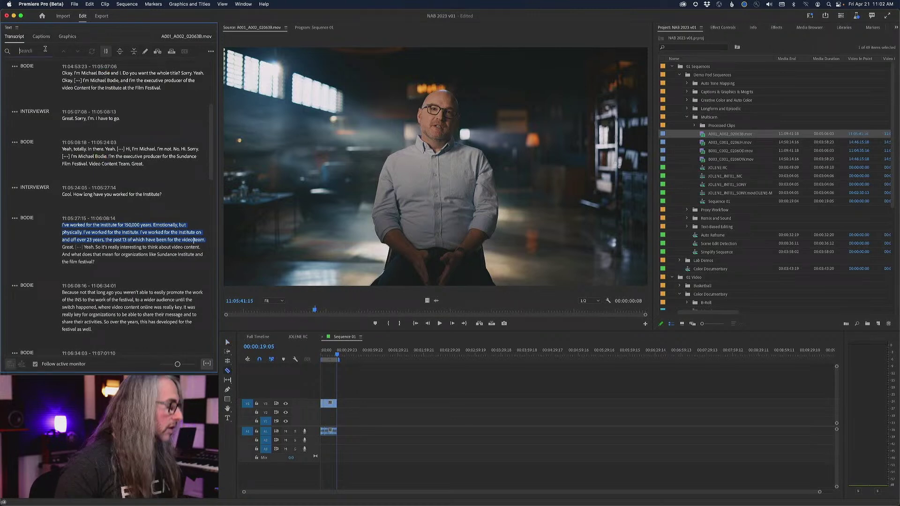
text(experience)
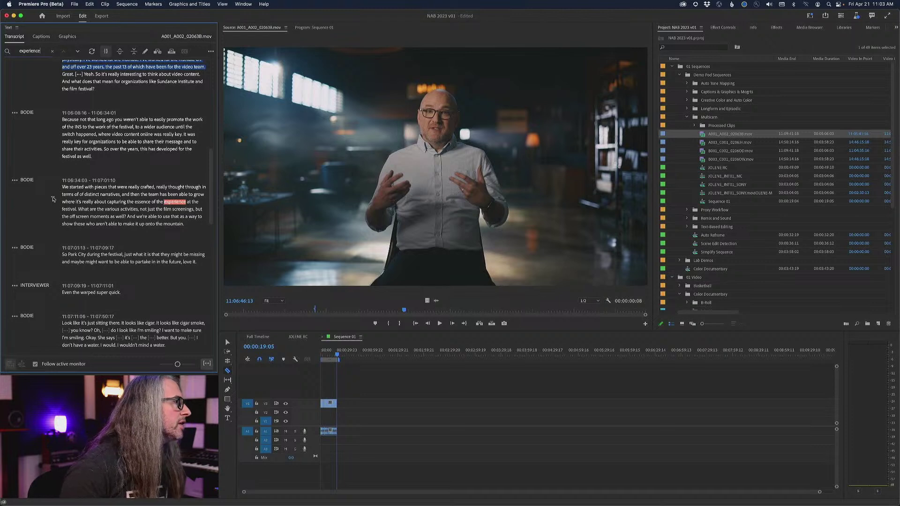
Step: Insert the passage from "These pieces include our main kind of like hero content" to "of what that means" at the end of Sequence 01
scroll(170, 218, down, 10)
scroll(168, 222, down, 8)
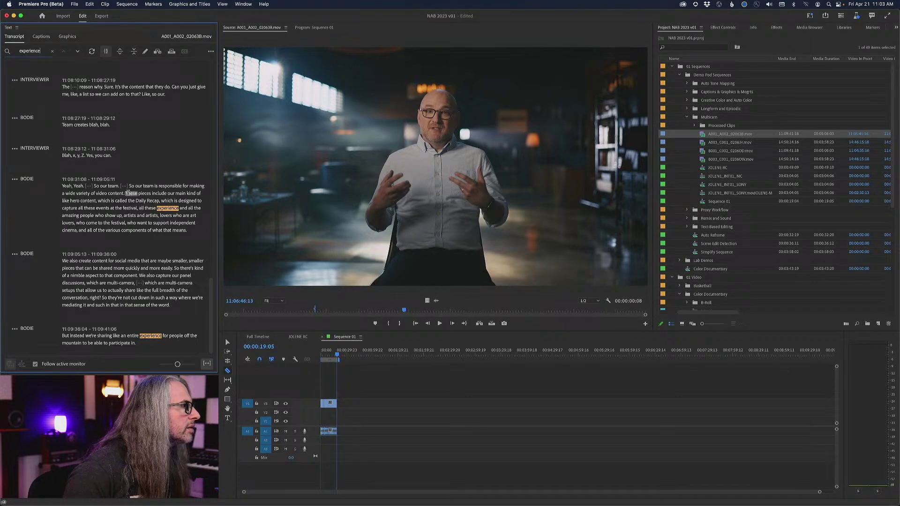
drag(126, 192, 187, 231)
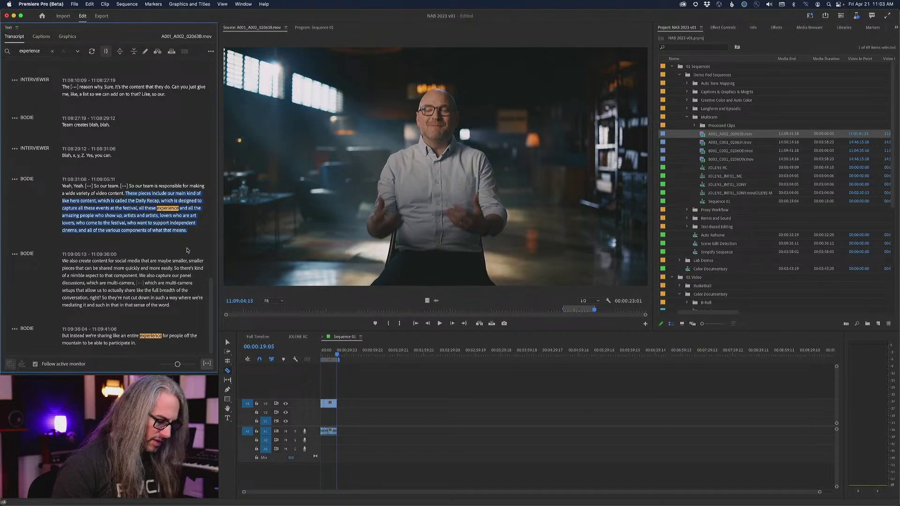
key(comma)
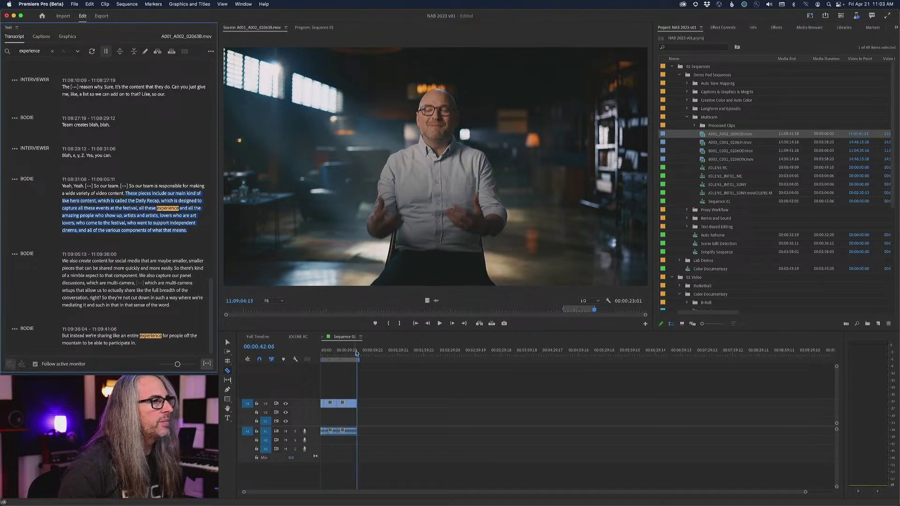
Step: Turn off the multicam view and play Sequence 01 from its start to about 00:00:11:02
drag(355, 352, 317, 355)
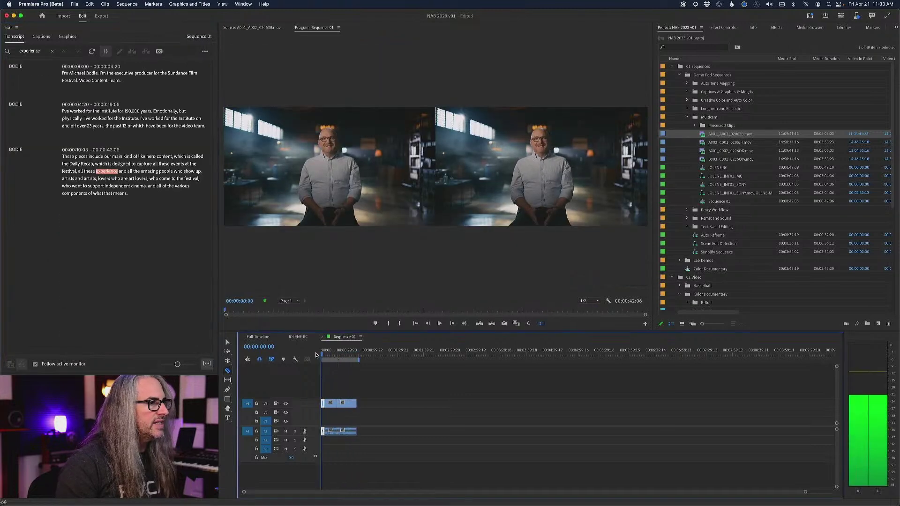
click(542, 324)
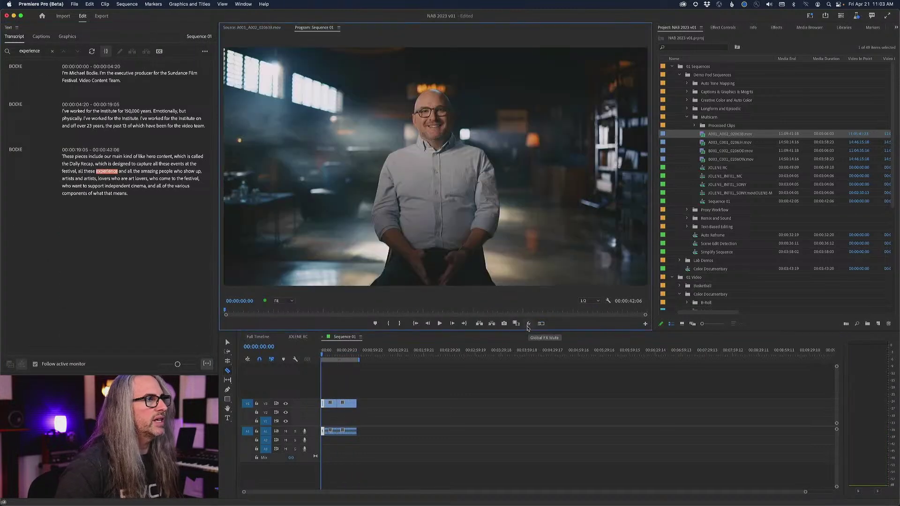
key(space)
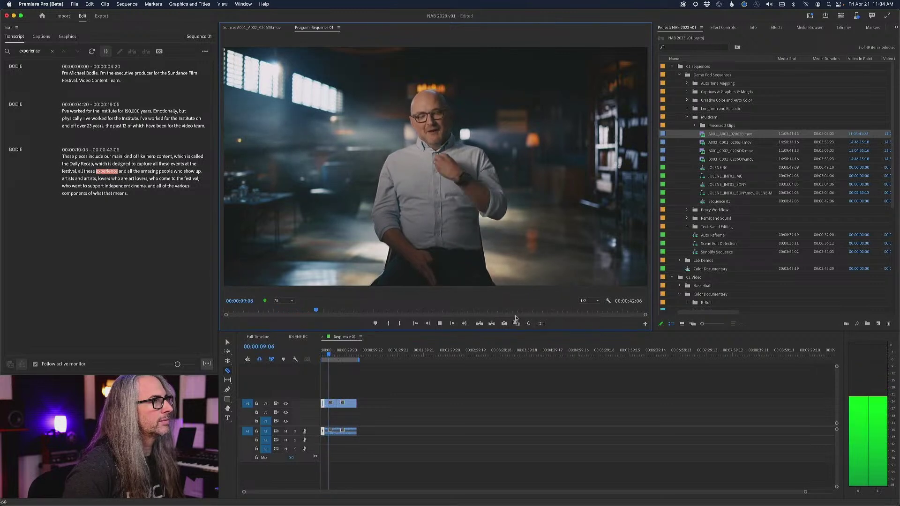
key(space)
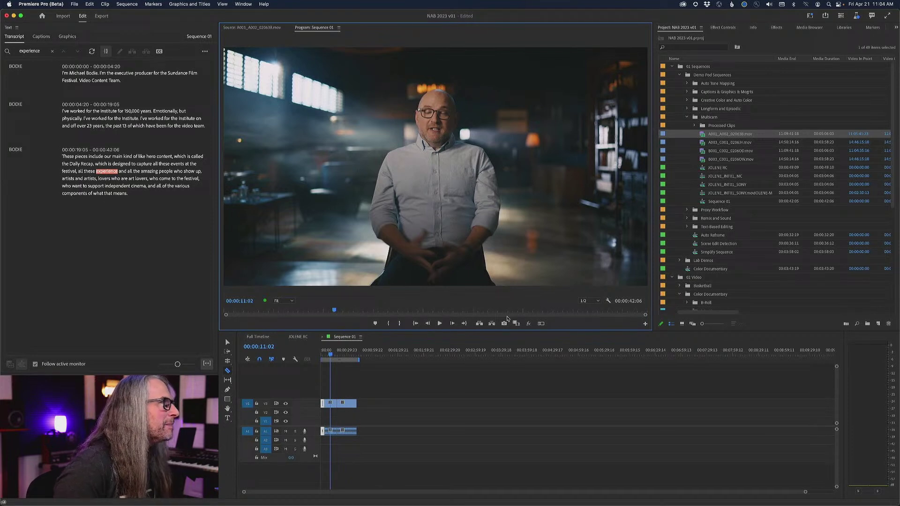
Step: Park the playhead at about 00:00:04:02, just before the first edit point, and save the project
click(325, 354)
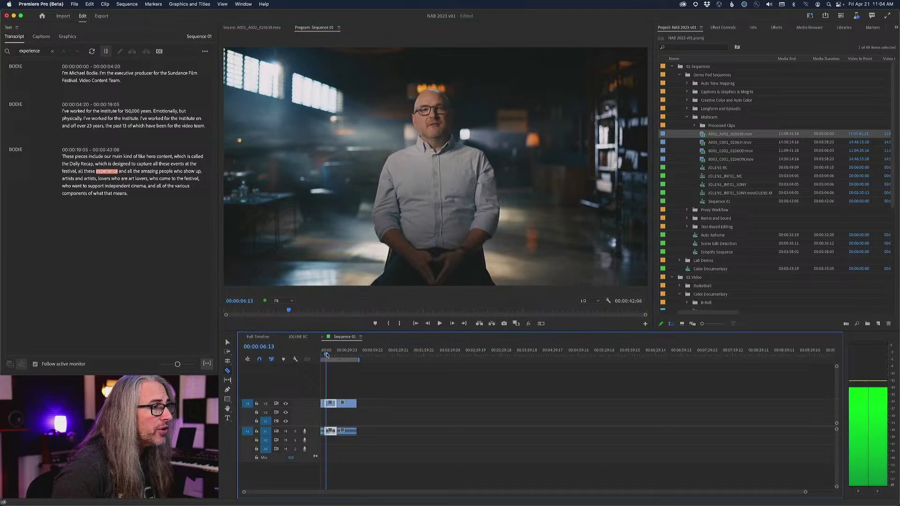
key(=)
key(=)
key(=)
key(=)
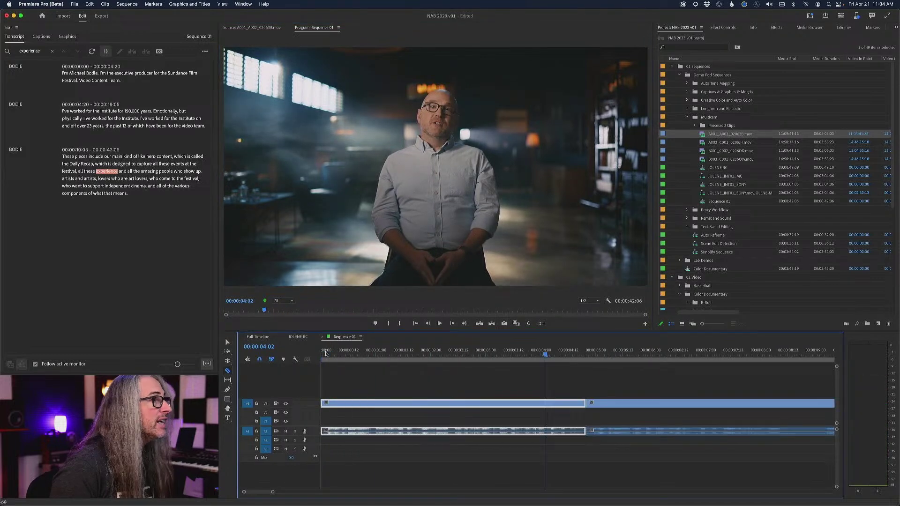
key(super+s)
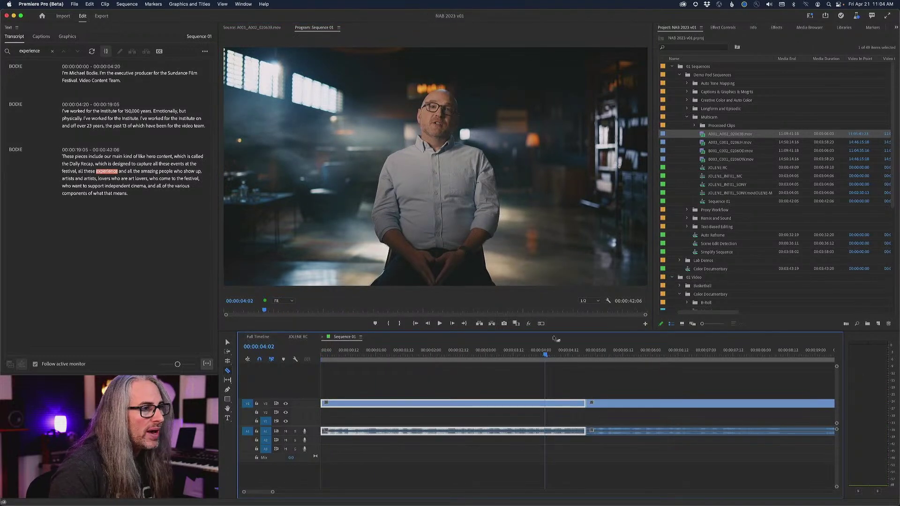
Step: Play across the first edit point from about 00:00:01:05, stopping at about 00:00:06:02
drag(544, 354, 390, 296)
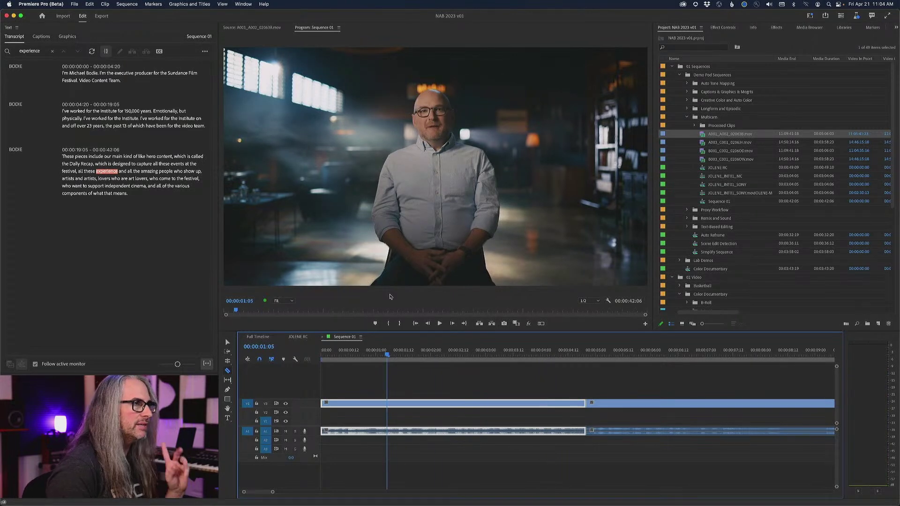
key(space)
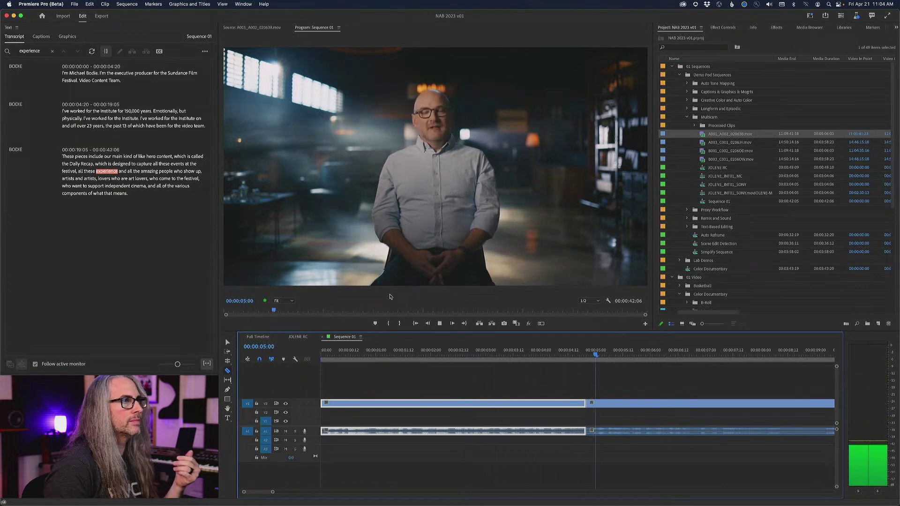
key(space)
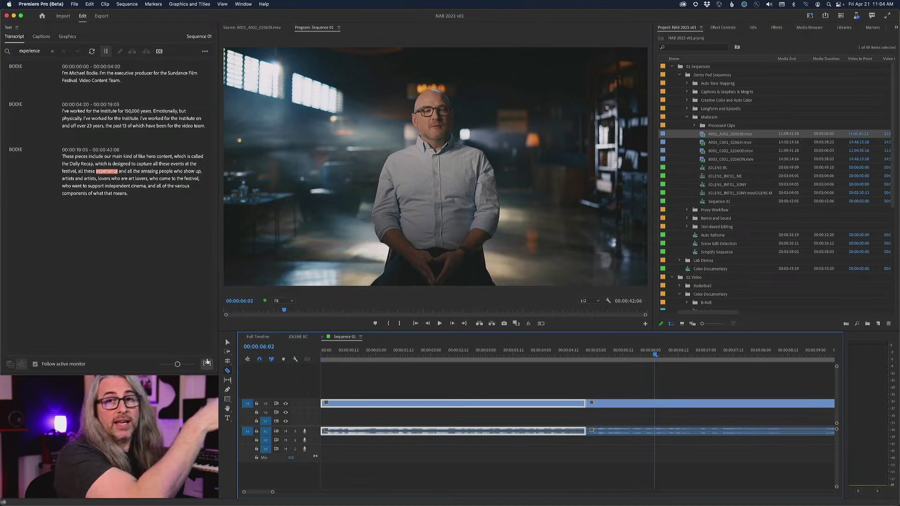
Step: Try a minimum pause length of about 0.41 seconds for the sequence transcript, return it to 0.75 and cancel the change
click(206, 364)
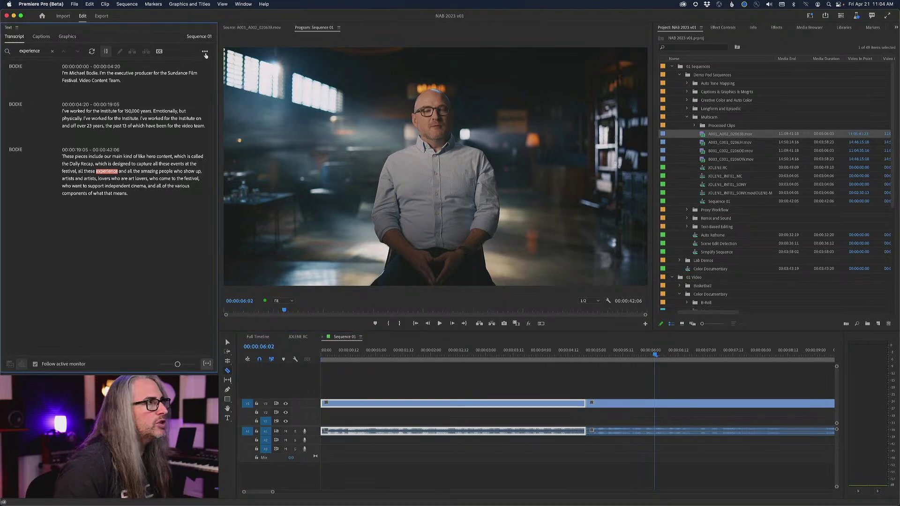
click(205, 51)
mouse_move(187, 176)
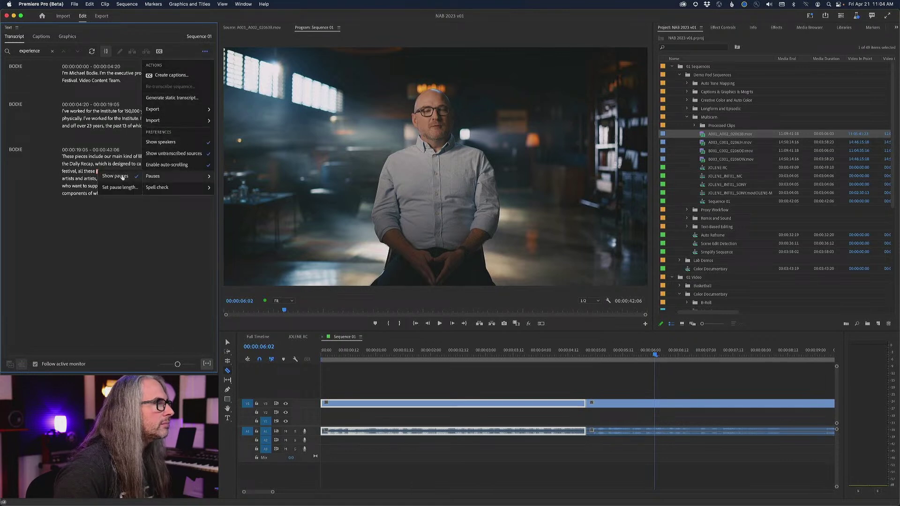
click(119, 188)
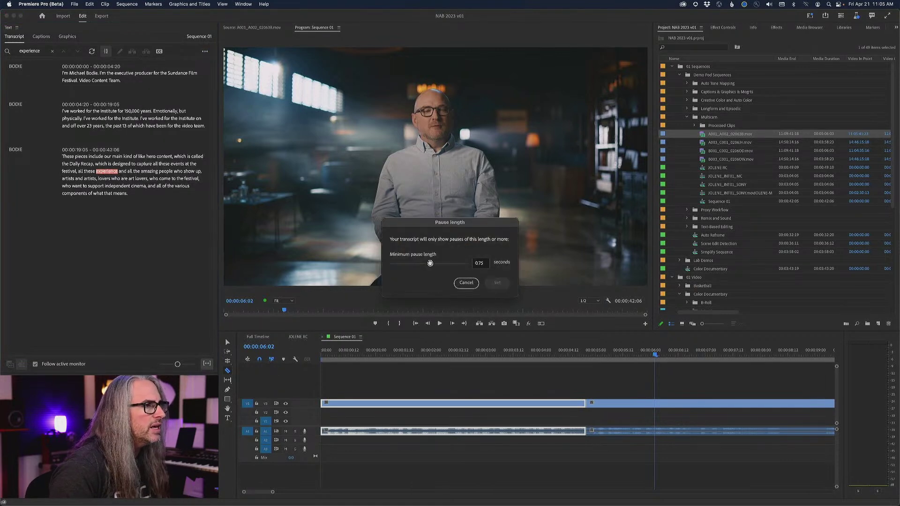
drag(430, 264, 420, 263)
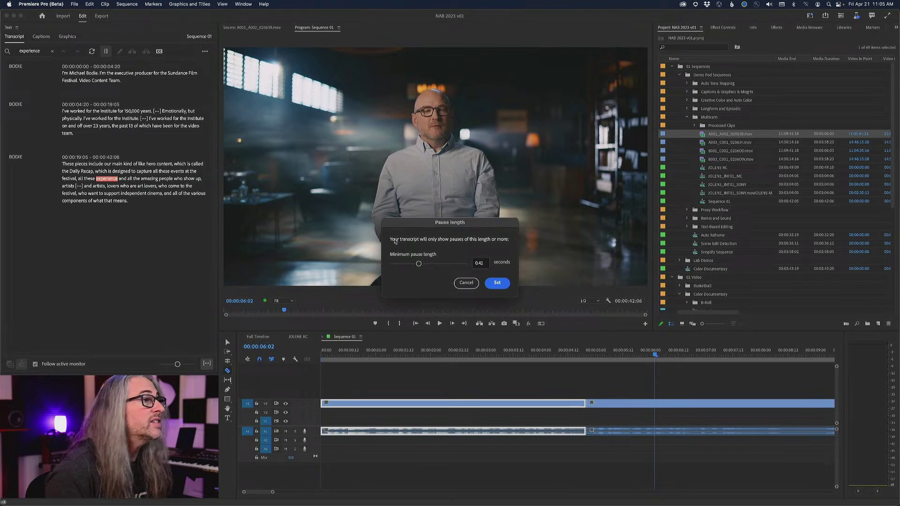
drag(425, 264, 430, 265)
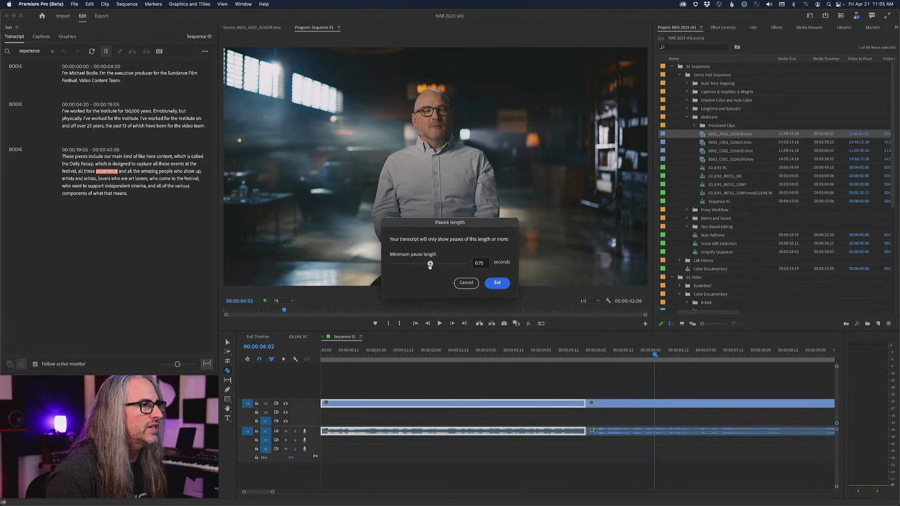
click(466, 284)
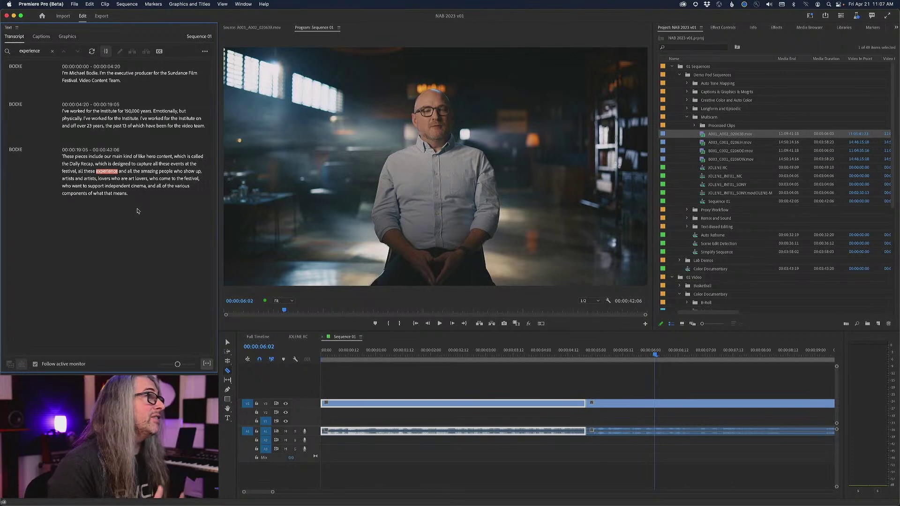
Step: Clear the transcript search, switch to the JOLENE RC sequence and park its playhead at about 00:00:09:09 in the first segment
click(52, 51)
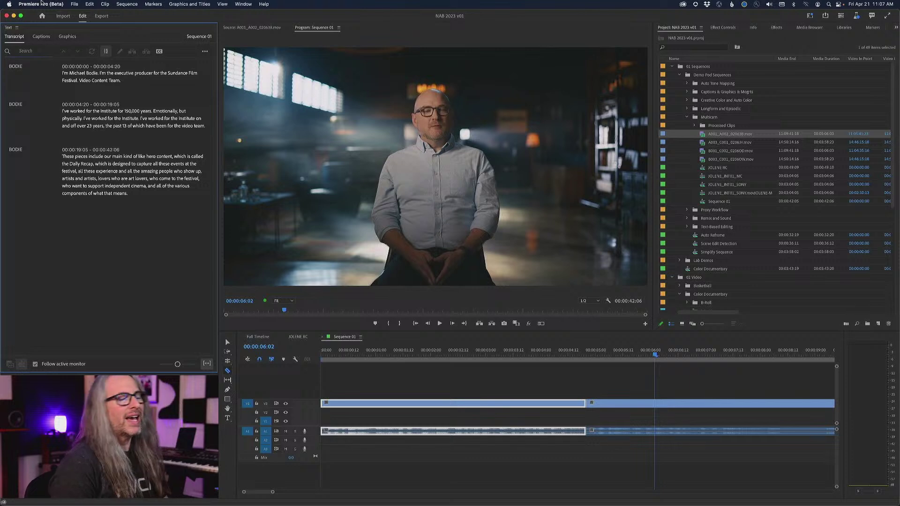
click(305, 337)
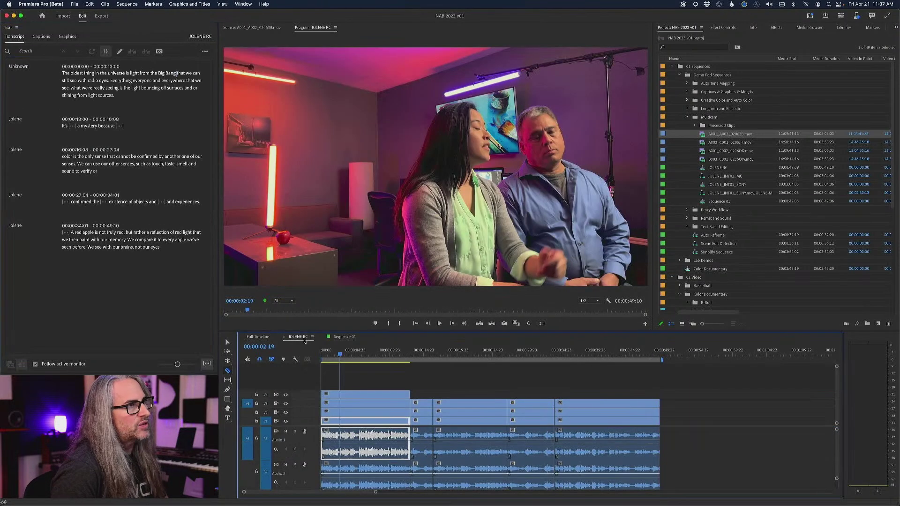
click(504, 361)
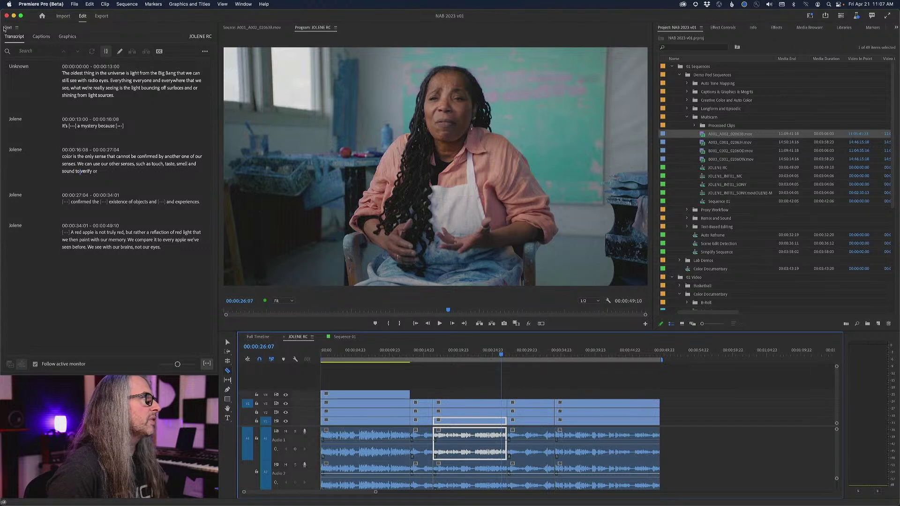
click(12, 38)
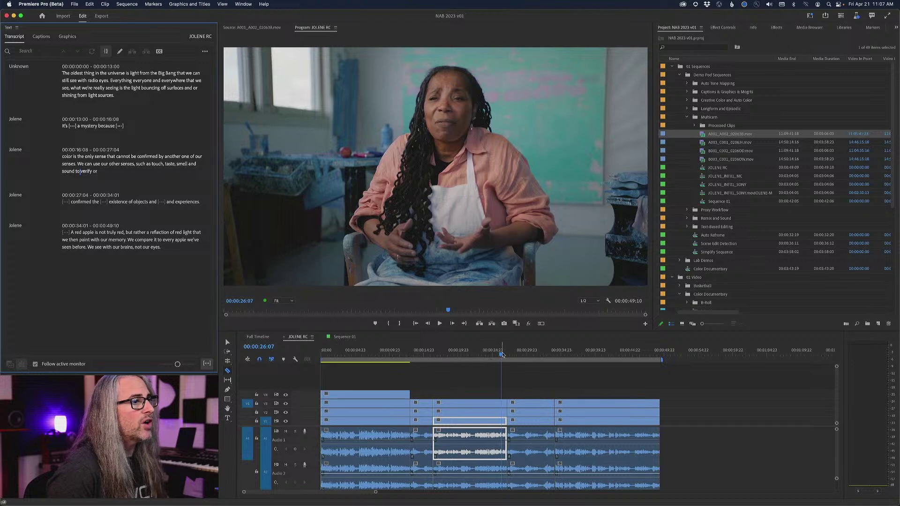
drag(502, 354, 385, 355)
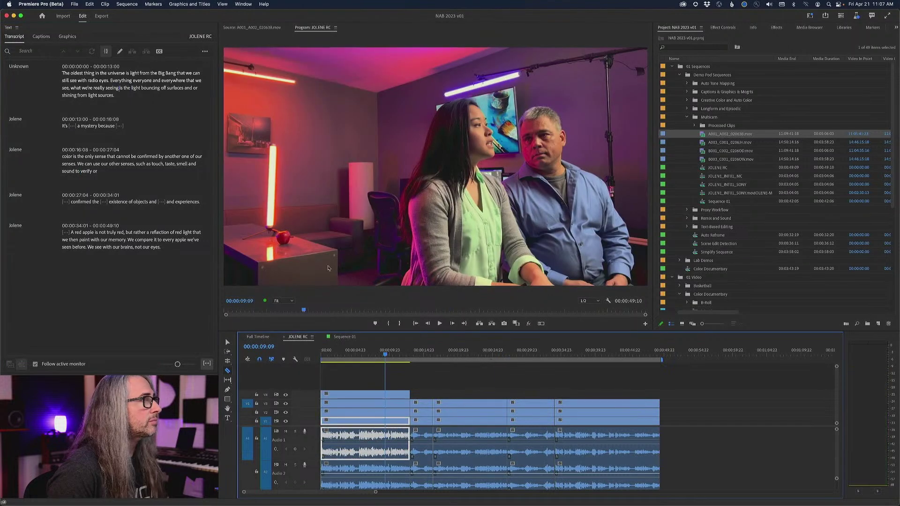
Step: Create captions for the JOLENE RC sequence from its transcript using the Subtitle default preset
click(47, 38)
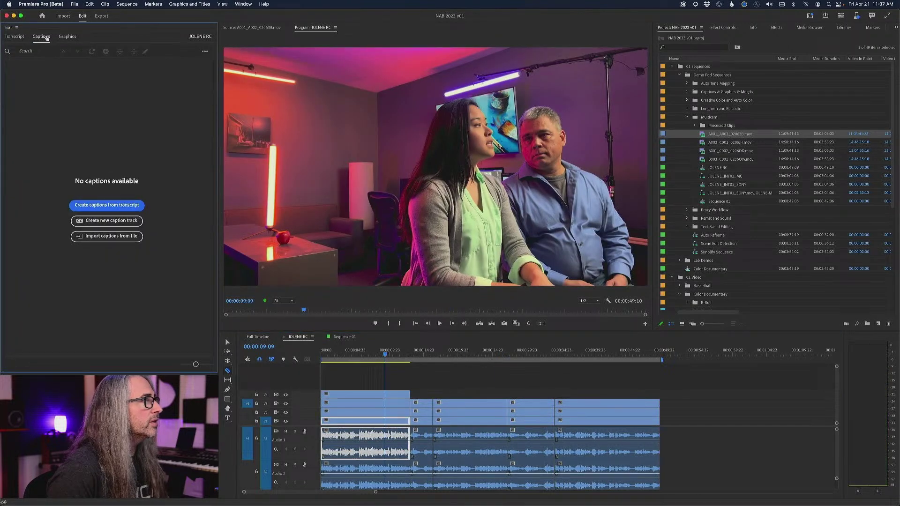
click(104, 206)
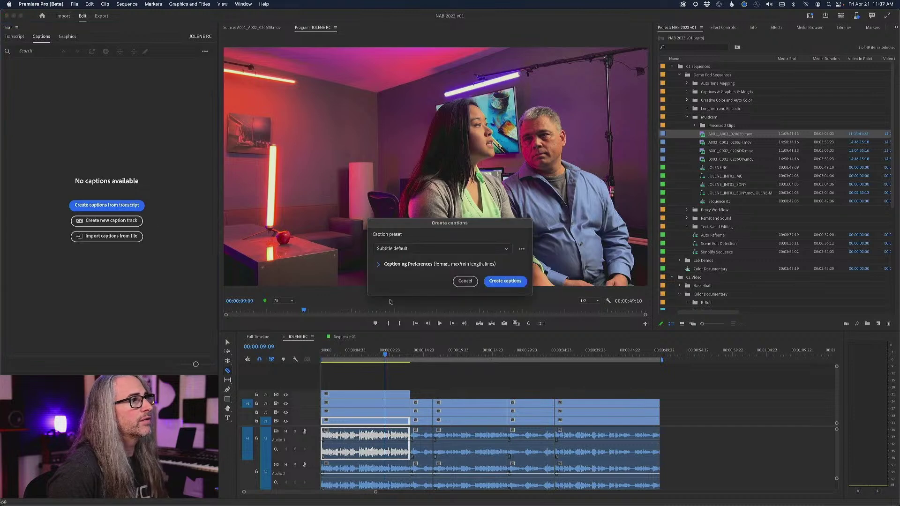
click(513, 282)
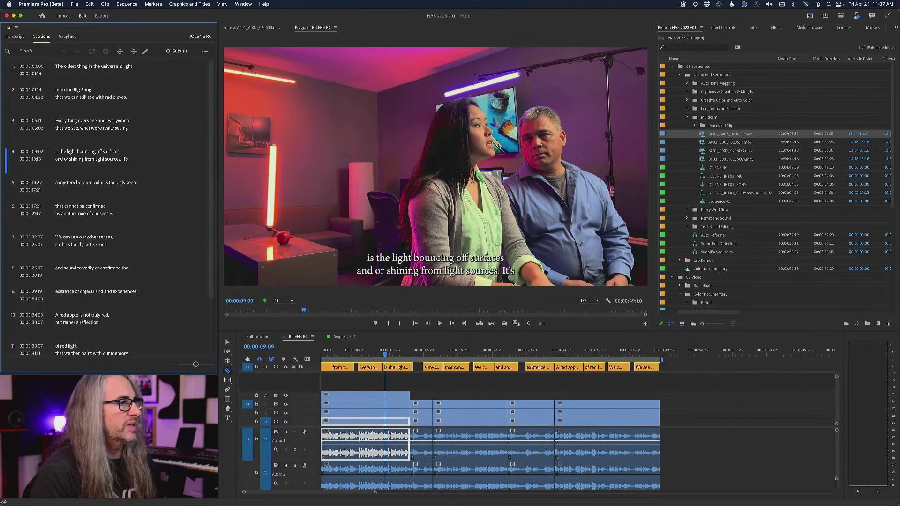
Step: Play the captioned sequence from its start to about 00:00:08:19, return to its transcript and park the playhead at about 00:00:04:19
drag(402, 358, 312, 352)
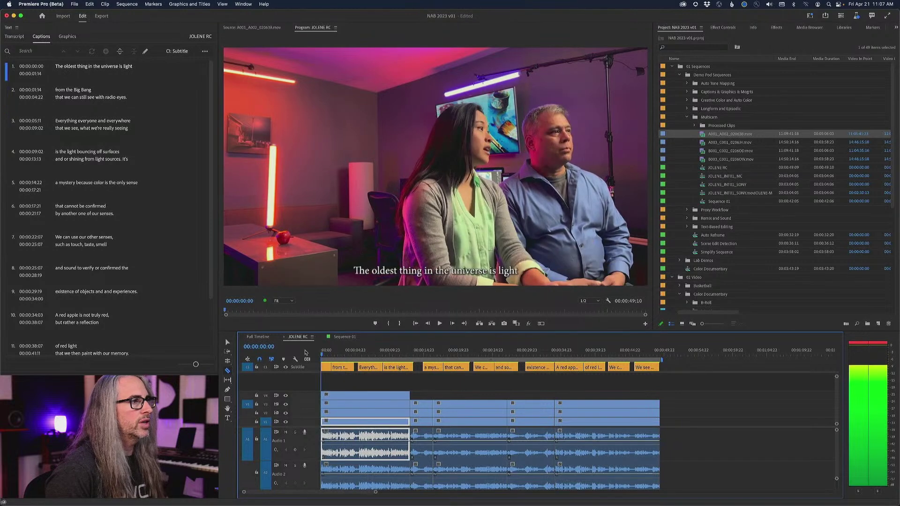
key(space)
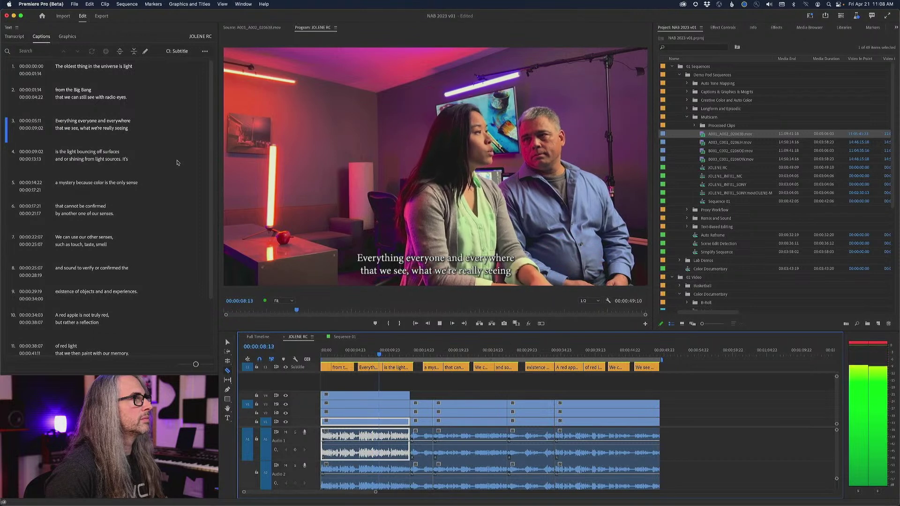
key(space)
click(14, 36)
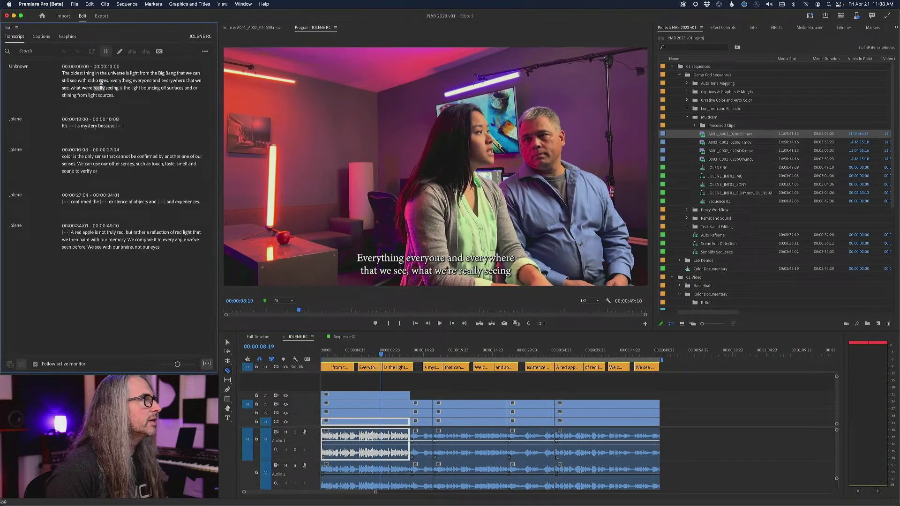
click(379, 357)
drag(378, 357, 353, 357)
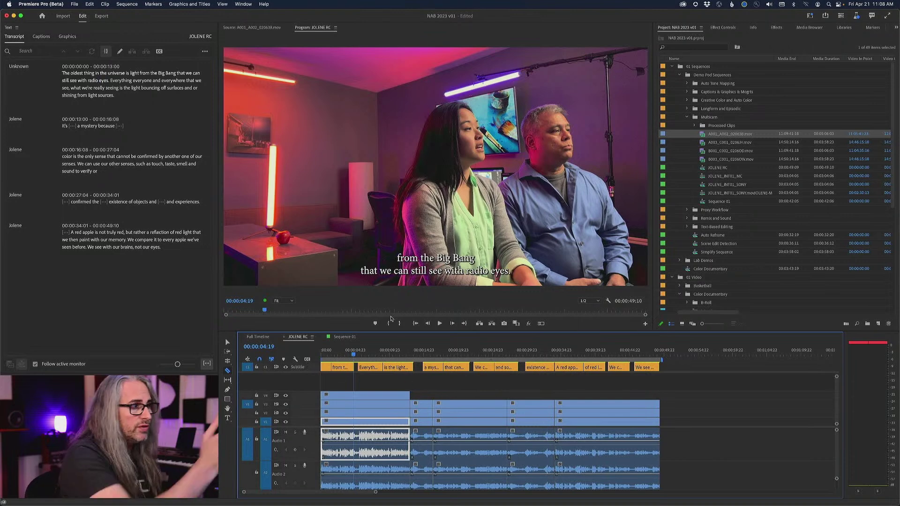
Step: Undo the stray cut in the "from the Big Bang" caption and select the "Everything everyone and everywhere" caption with the Selection tool
shift+click(343, 367)
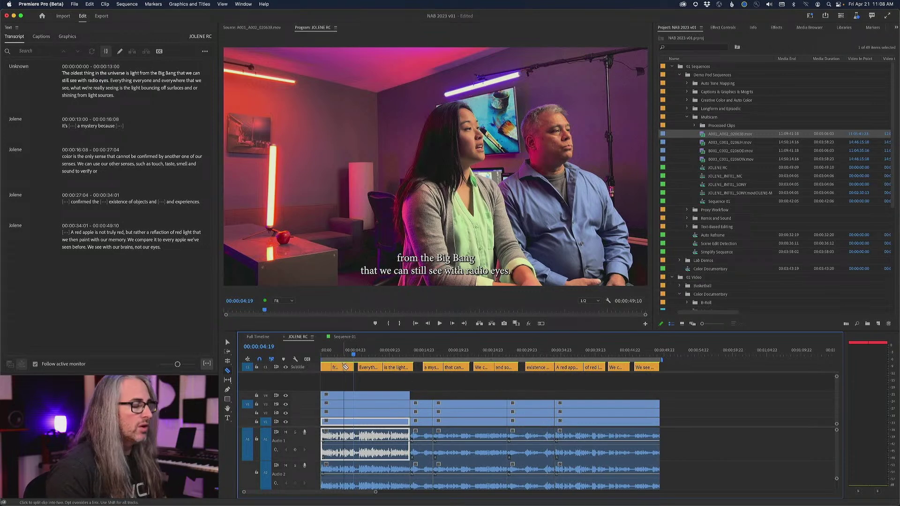
key(super+z)
key(v)
click(368, 367)
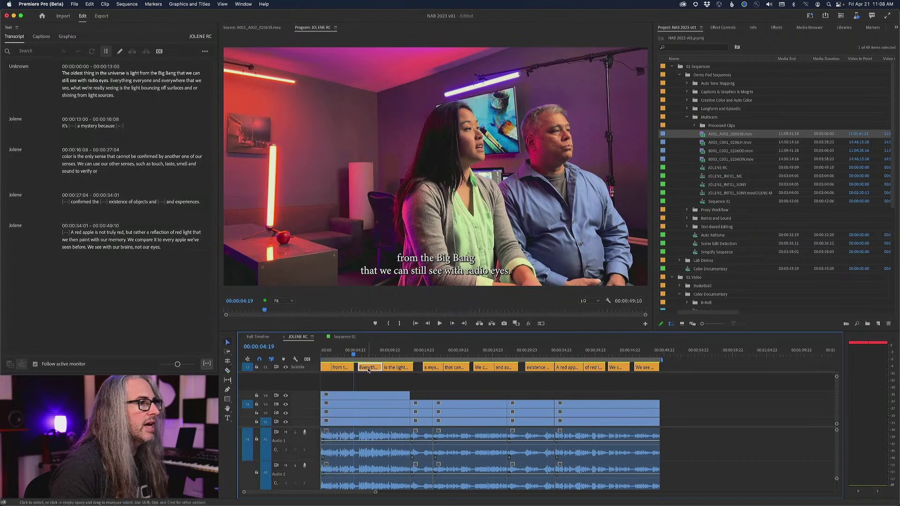
Step: Check the sequence's list of graphics text, park the playhead at about 00:00:09:08 and return to the transcript
click(238, 4)
click(255, 114)
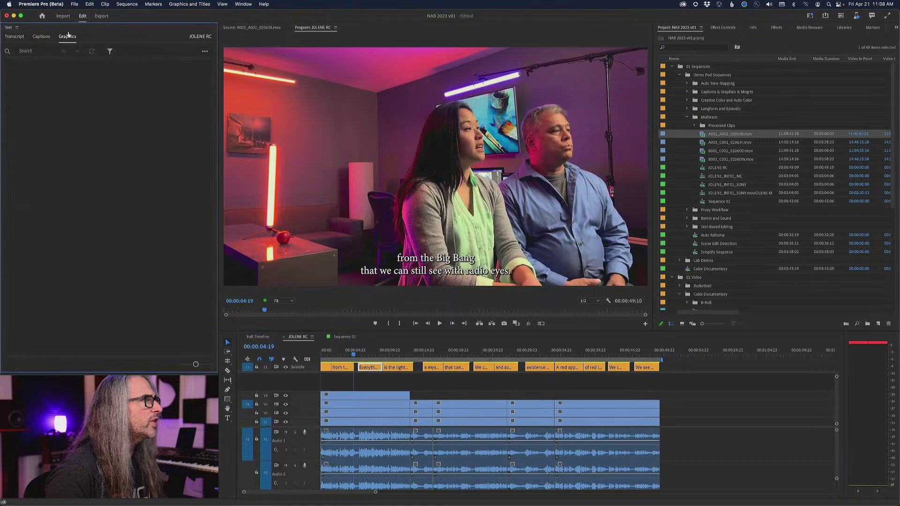
drag(354, 355, 384, 355)
click(14, 36)
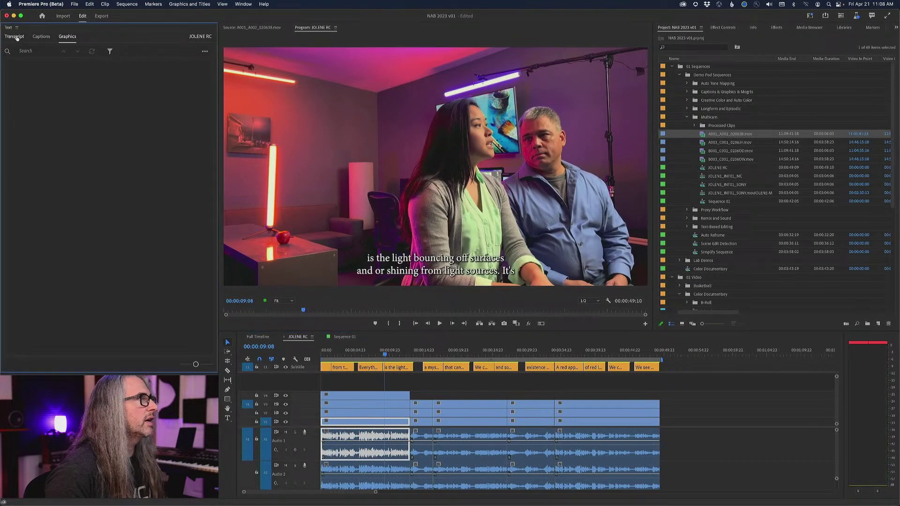
Step: Bring up the Essential Graphics editing properties in a wider layout for the "is the light bouncing off surfaces" caption
click(243, 3)
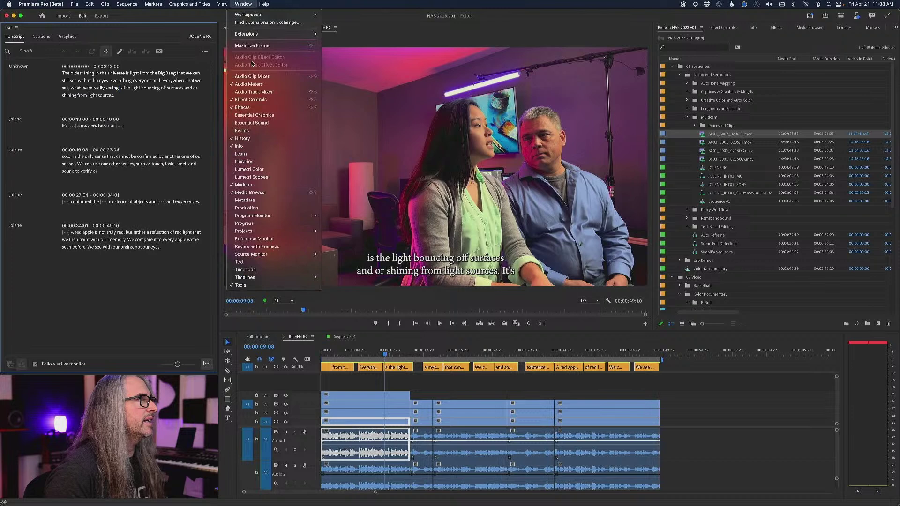
click(276, 114)
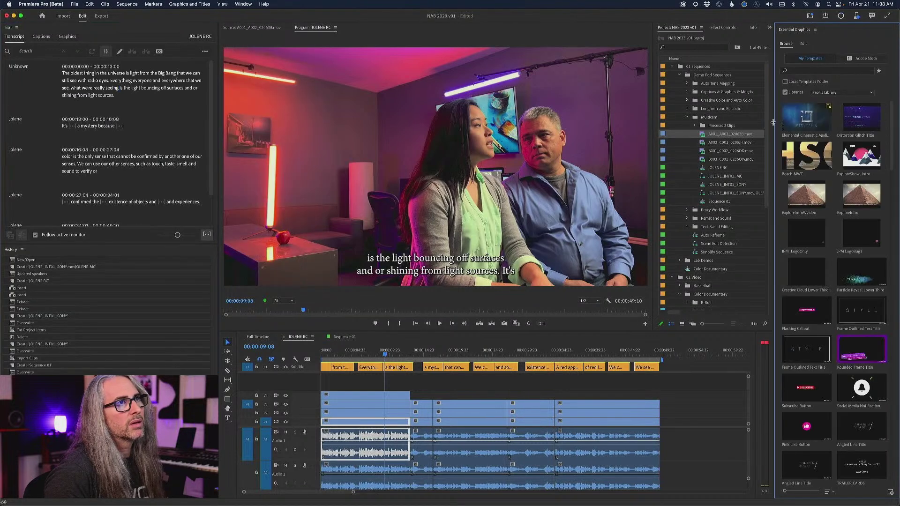
drag(773, 123, 699, 122)
click(729, 45)
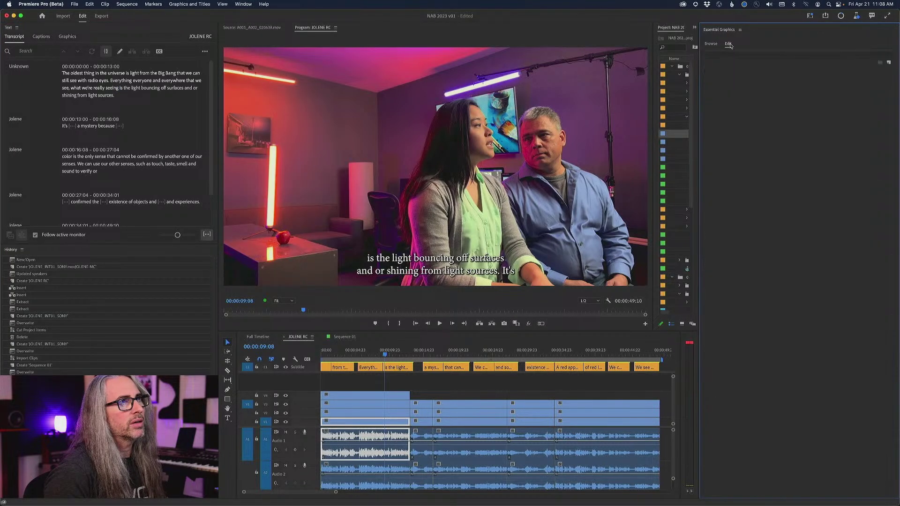
click(393, 367)
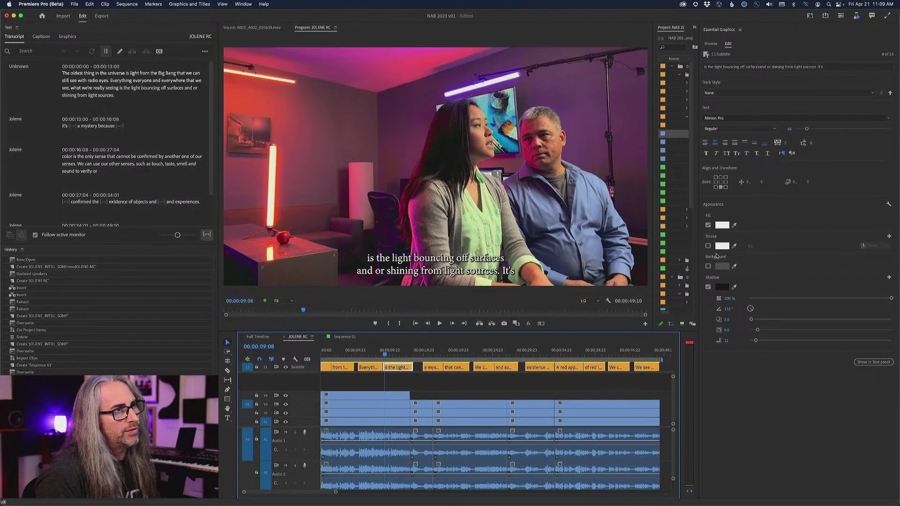
Step: Try the caption in several alignment zones, including the centre and top of the frame, and return it to bottom centre
click(716, 189)
click(716, 182)
click(721, 182)
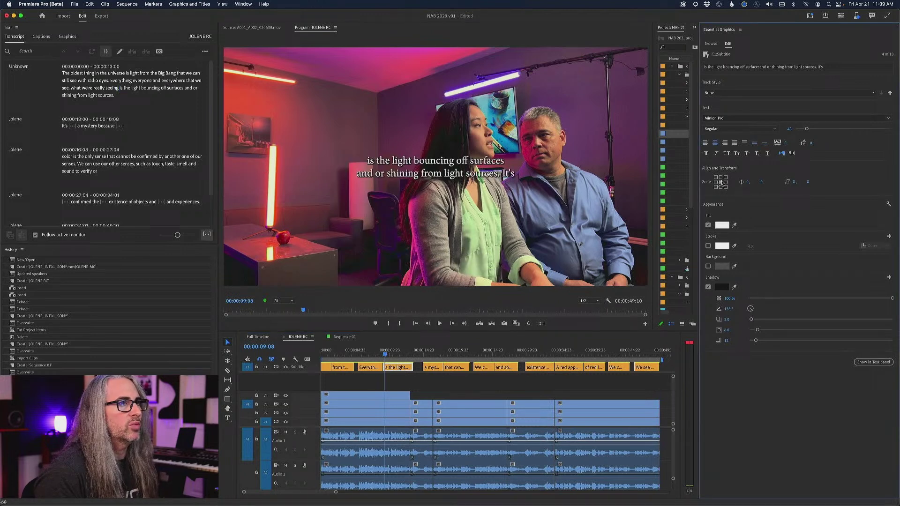
click(721, 177)
click(725, 177)
click(724, 187)
click(722, 187)
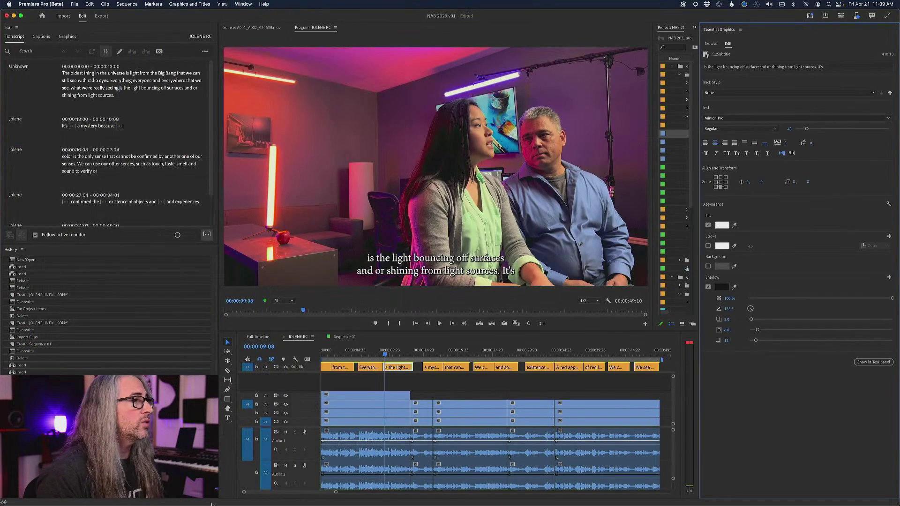
Step: Create captions for Sequence 01 from its transcript using the Subtitle default preset and the Text Style 1 style
click(343, 337)
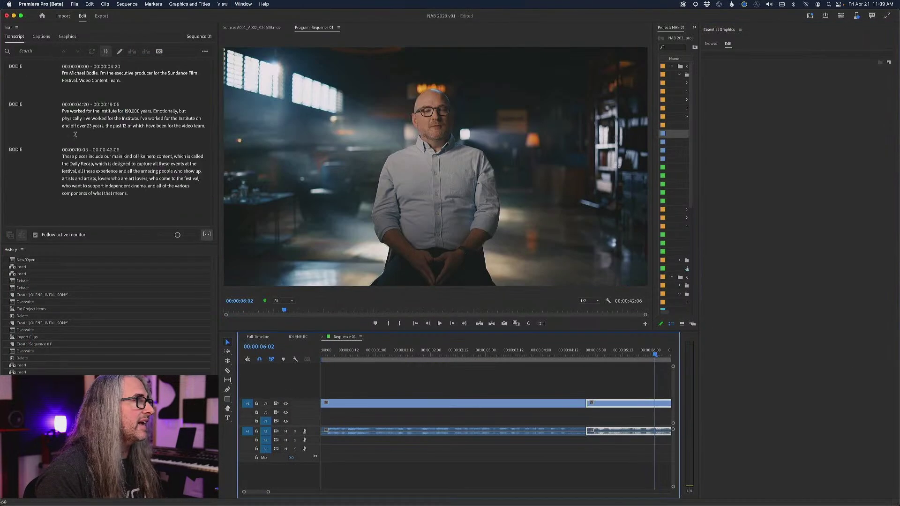
click(41, 36)
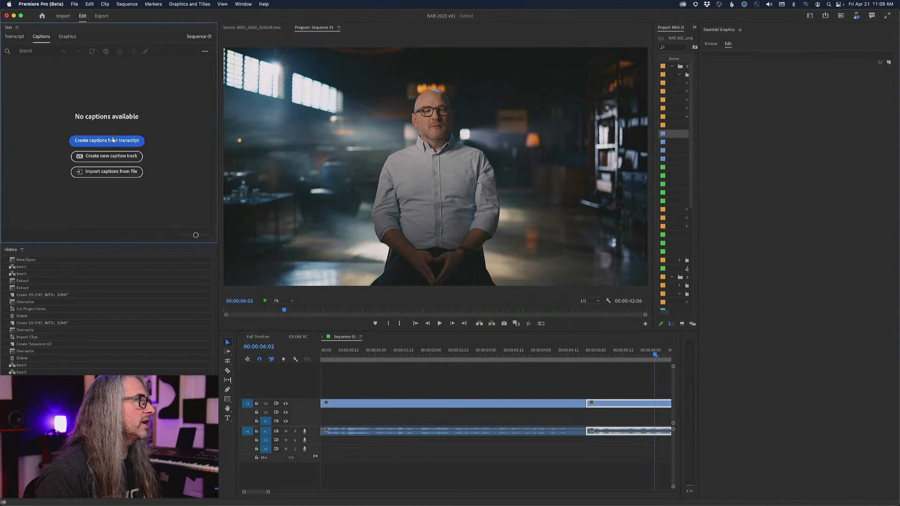
click(128, 141)
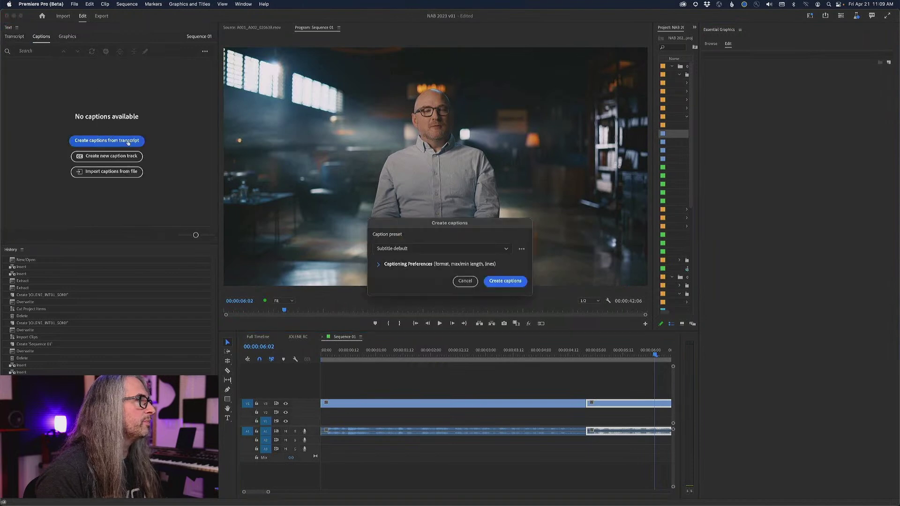
click(377, 265)
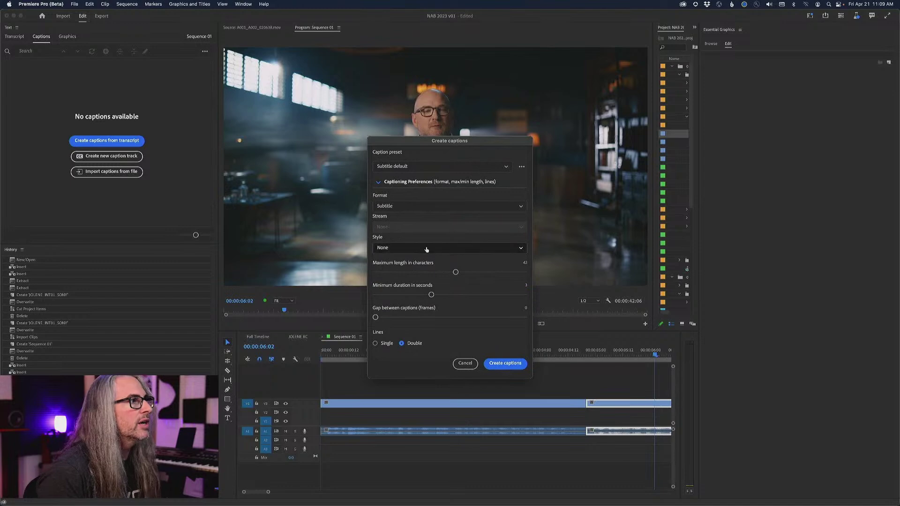
click(506, 248)
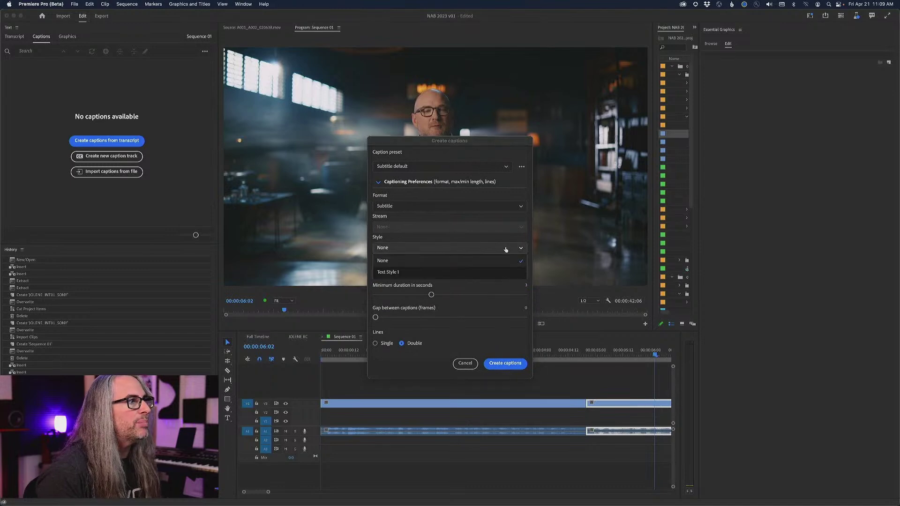
click(469, 272)
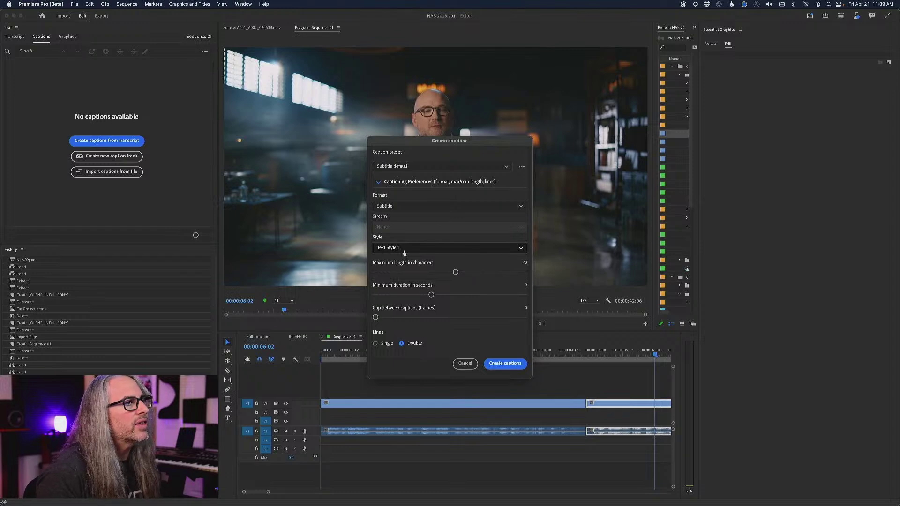
click(504, 365)
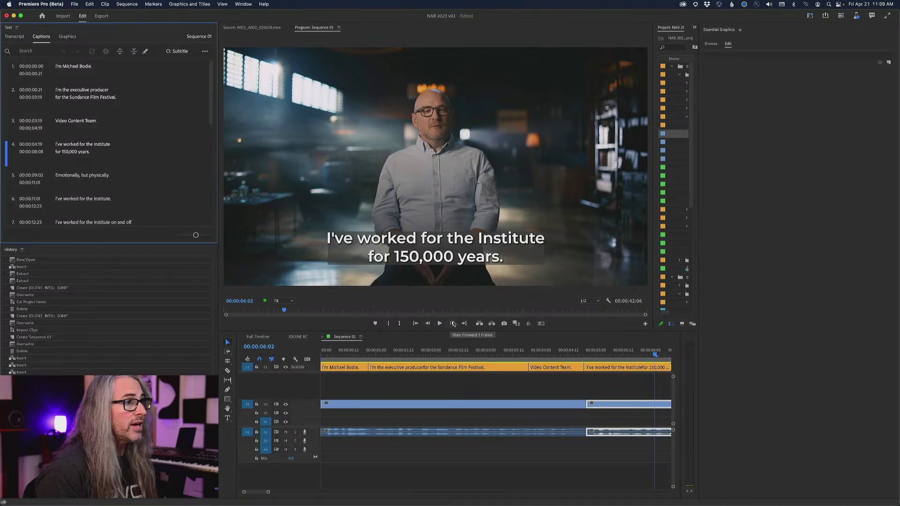
Step: Review the styled captions at about 00:00:03:12, inspect the second caption's text properties and scrub back to about 00:00:00:12
click(513, 355)
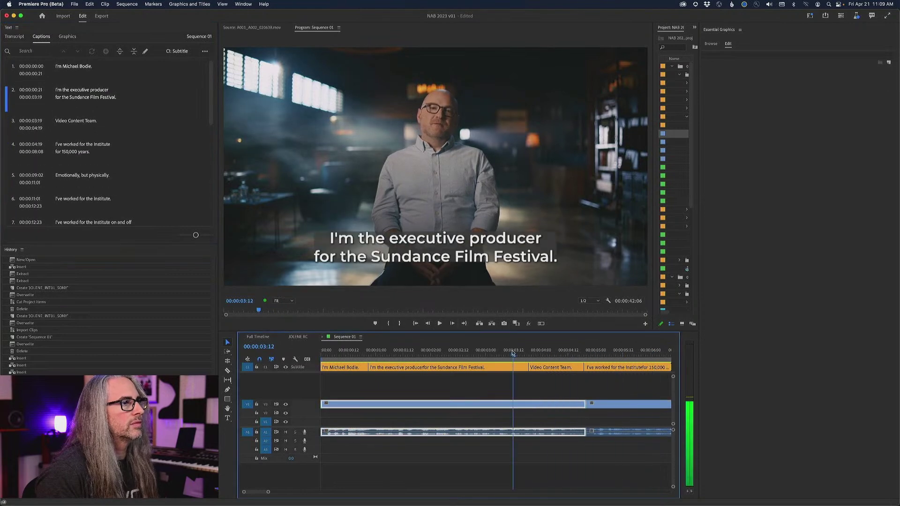
click(514, 368)
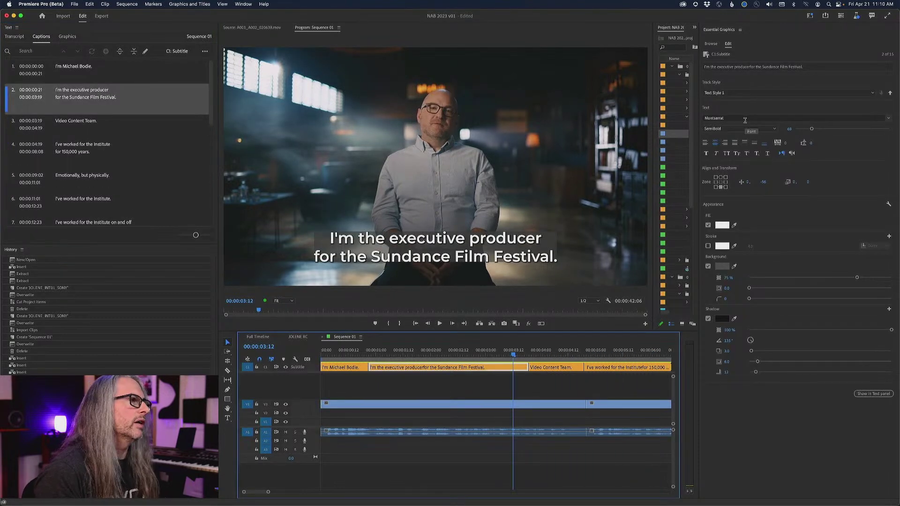
click(510, 355)
drag(510, 355, 349, 355)
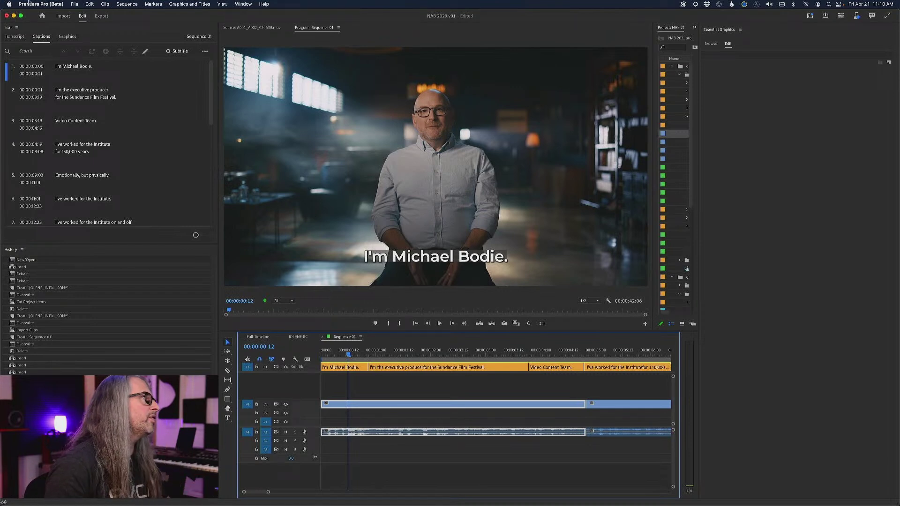
Step: Review the Auto Save and Color preferences, including log video detection and display color management, and cancel without changes
click(28, 3)
mouse_move(52, 26)
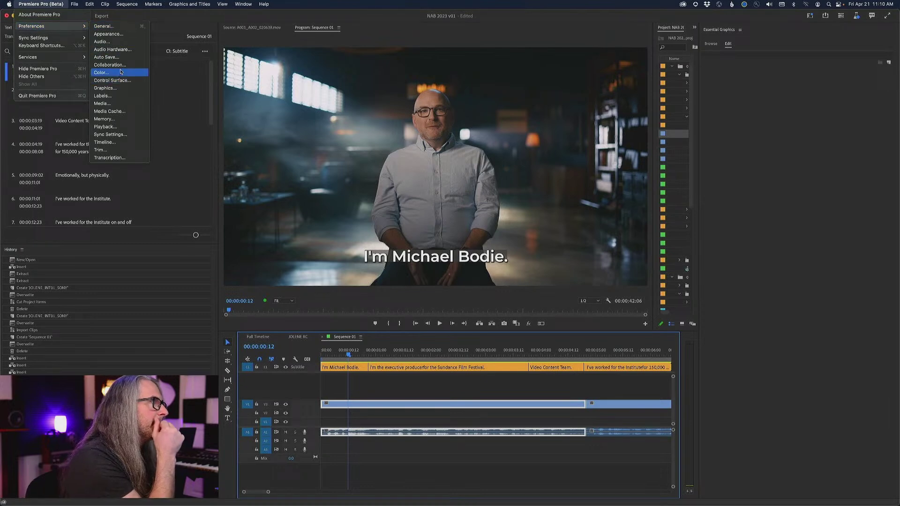
key(Escape)
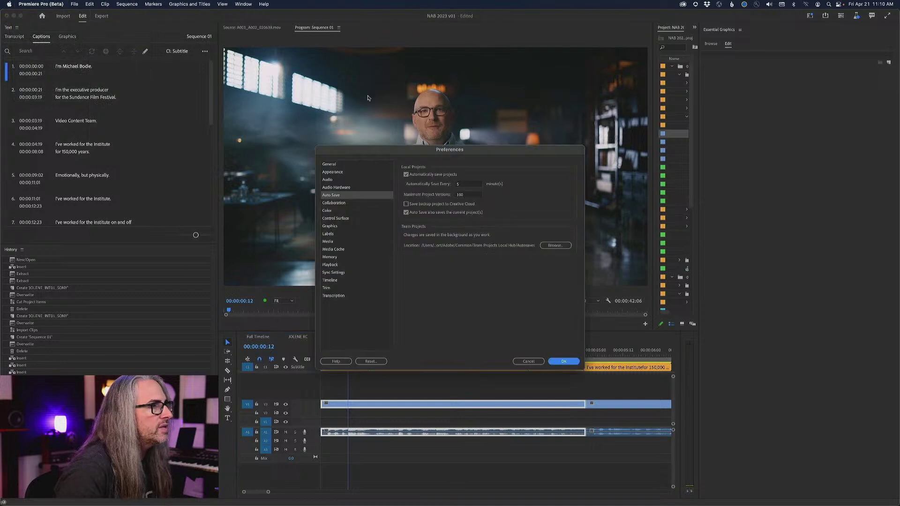
drag(412, 151, 396, 129)
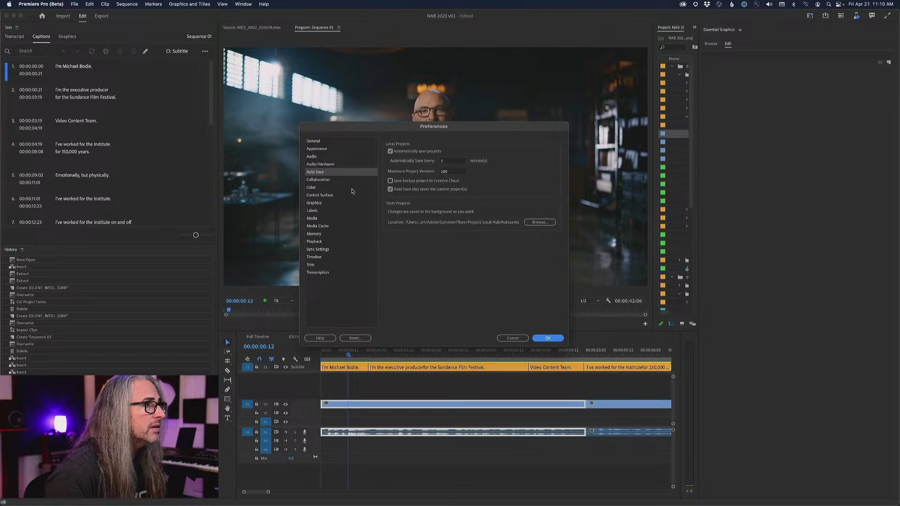
click(323, 188)
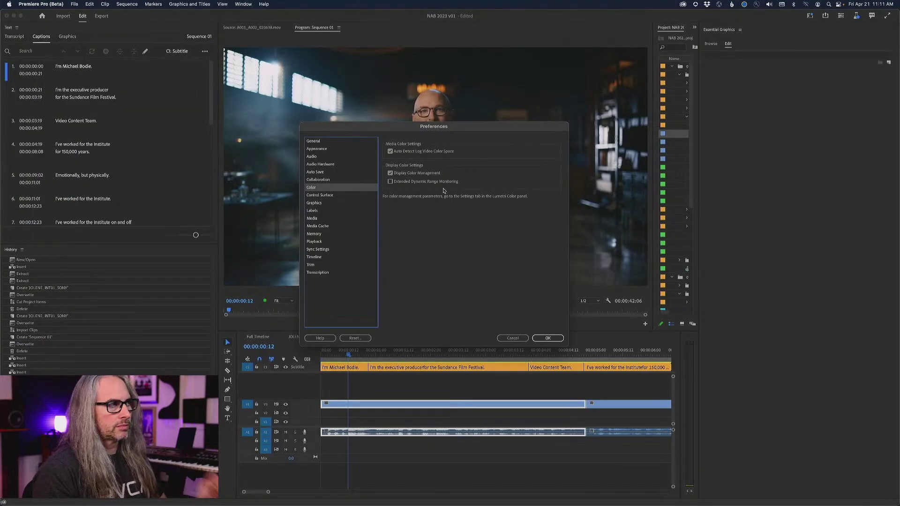
click(513, 339)
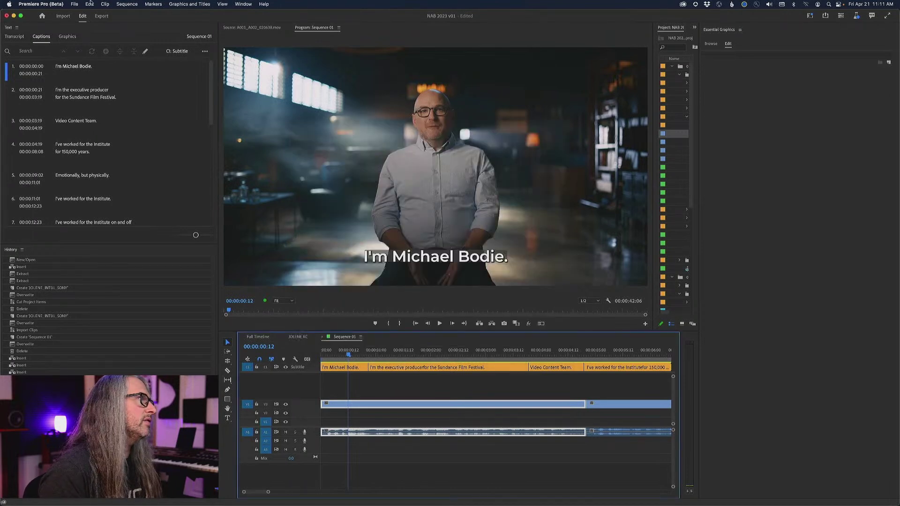
Step: Examine the Working Color Space choices in Sequence 01's sequence settings, keeping Rec. 709
click(127, 4)
click(140, 16)
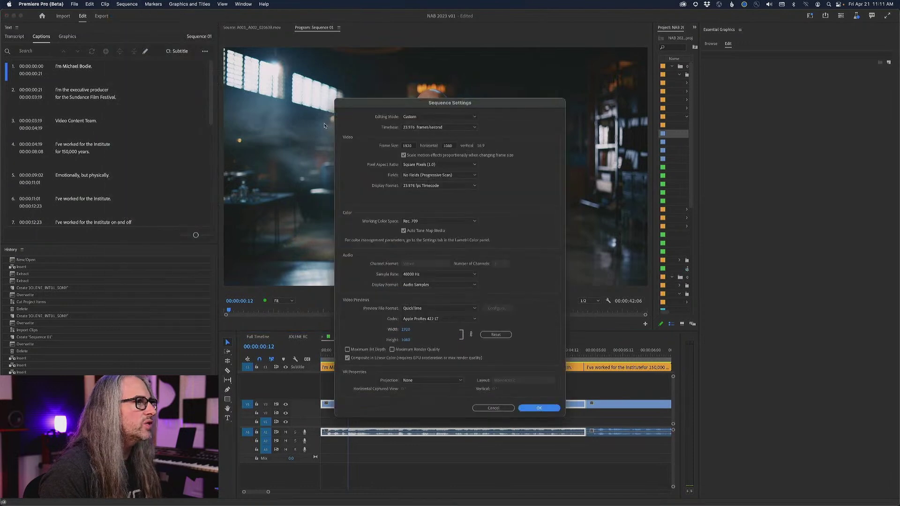
click(472, 221)
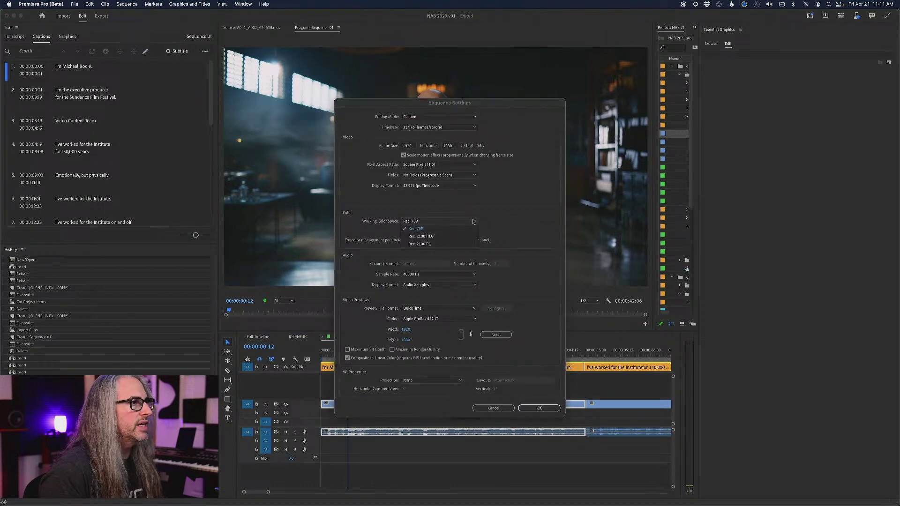
click(525, 220)
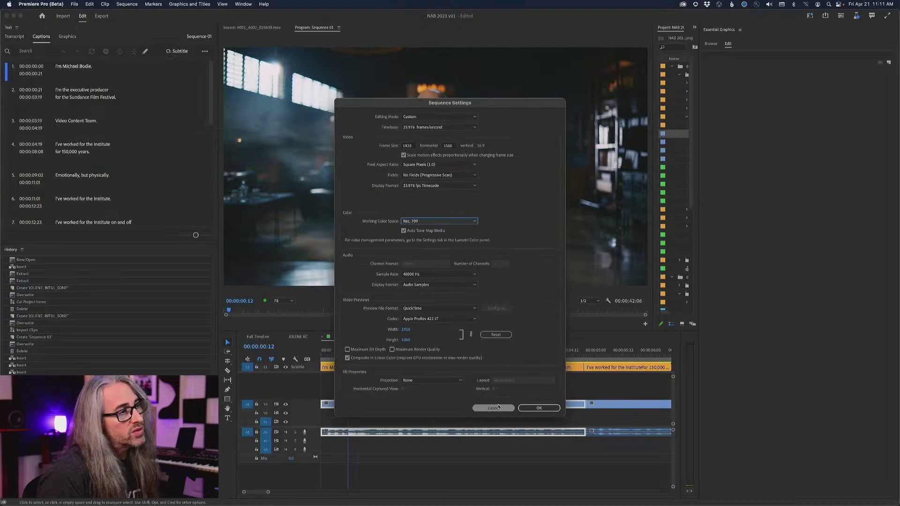
Step: Cancel the sequence settings without changes, fit all of Sequence 01 in the timeline and switch to After Effects (Beta)
click(493, 408)
key(backslash)
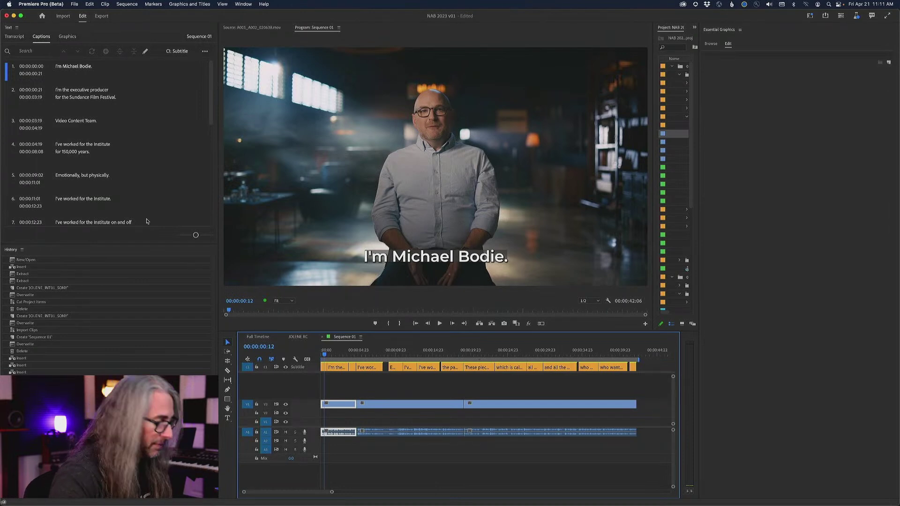
key(super+Tab)
key(super+Tab)
key(super+Tab)
key(super+Tab)
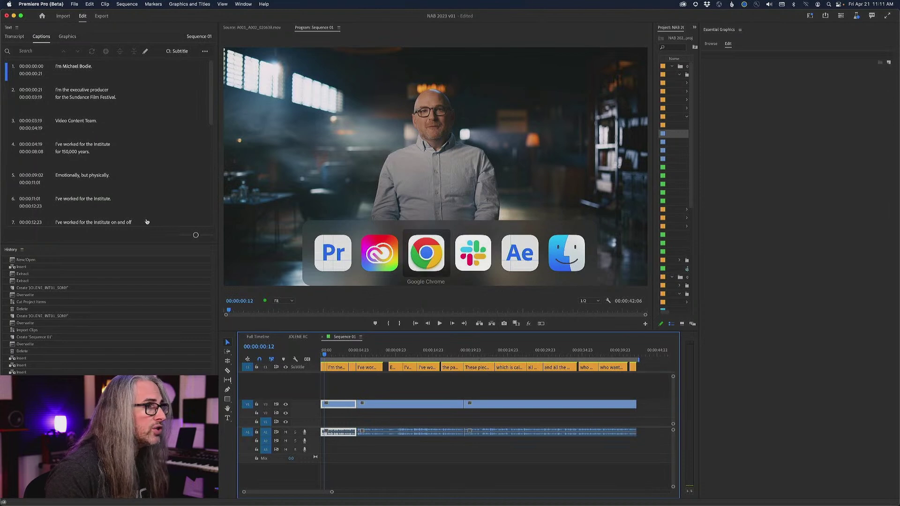
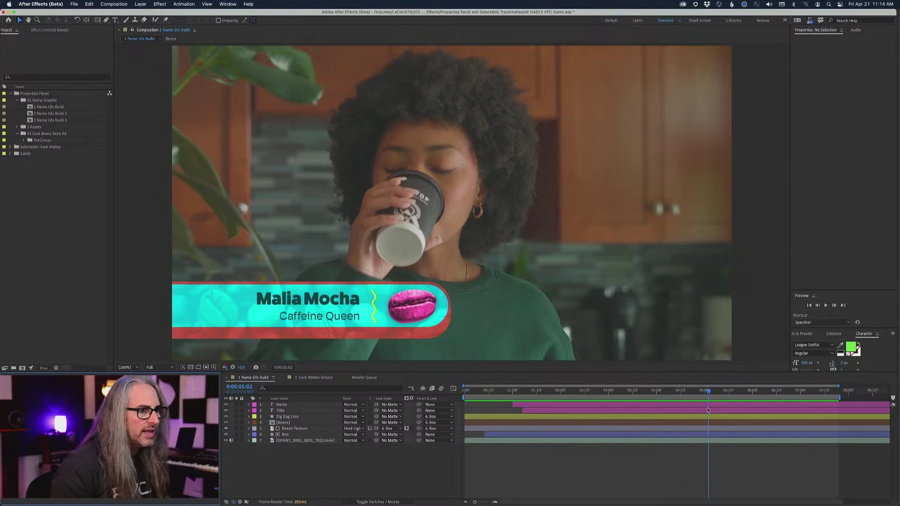
Step: Preview the 1 Name Gfx Build animation and examine the Zig Zag Line layer's nested path, Zig Zag and stroke properties, then collapse them
drag(708, 390, 593, 388)
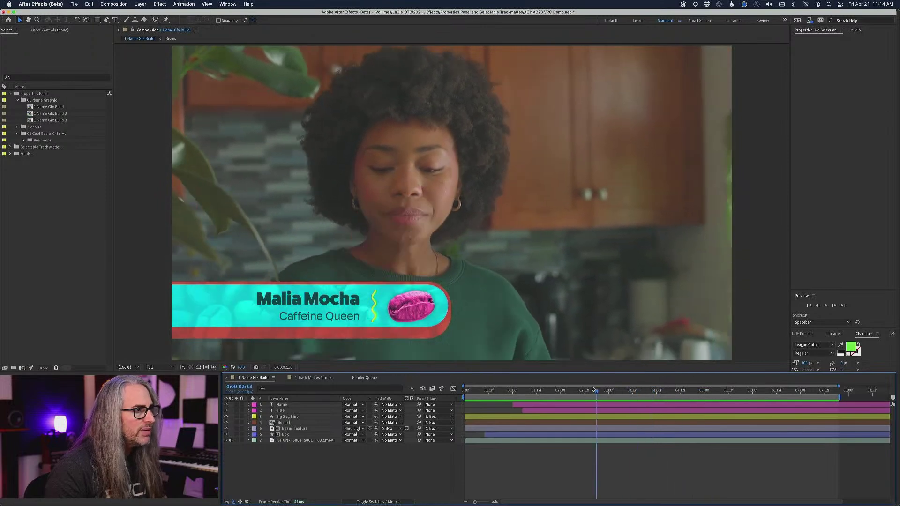
key(space)
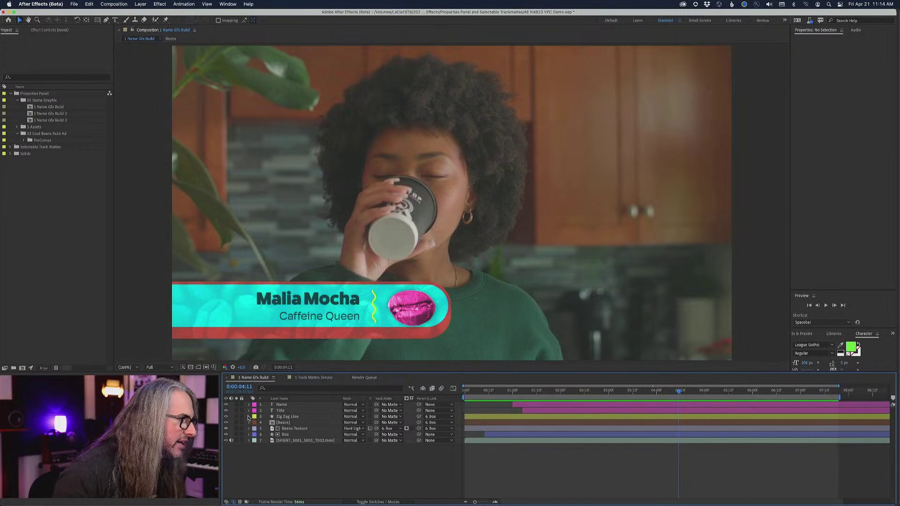
click(249, 417)
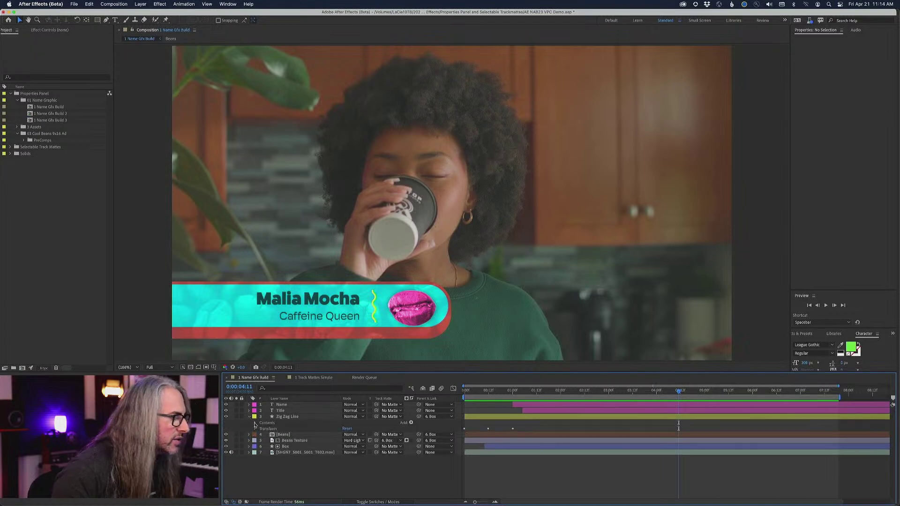
click(255, 424)
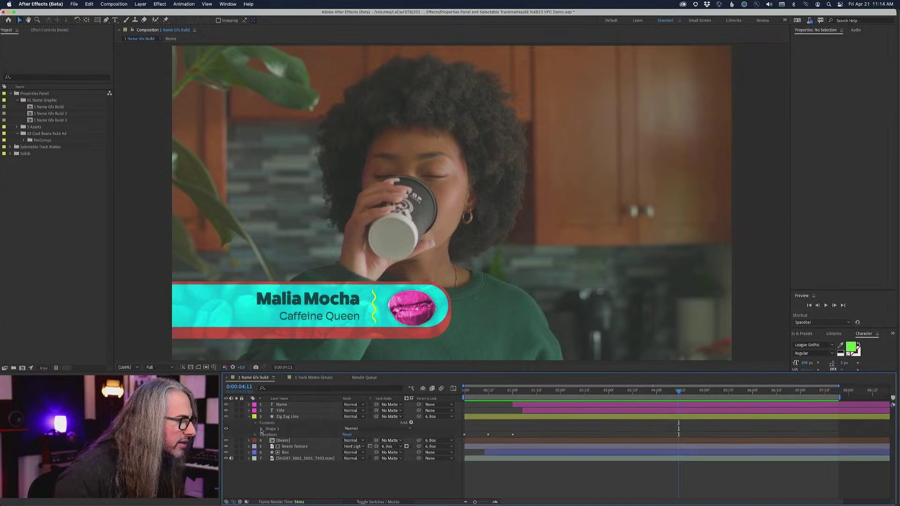
click(261, 430)
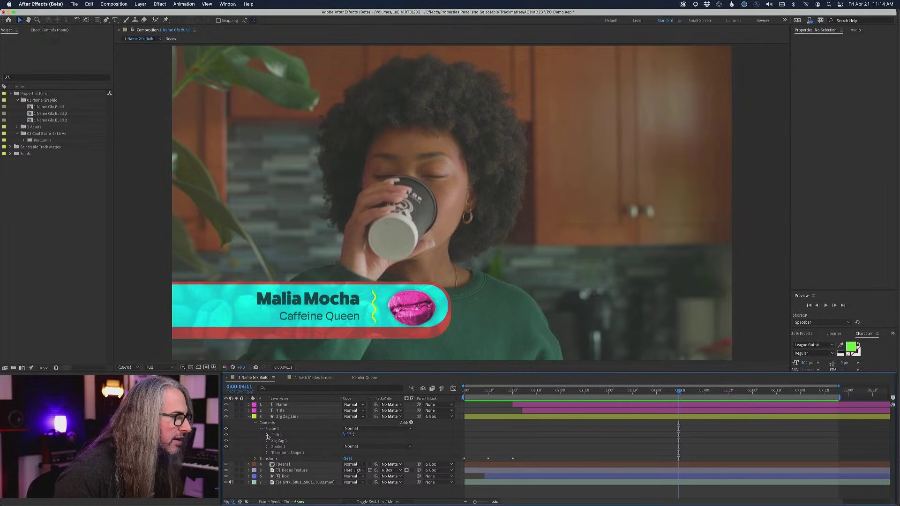
click(268, 434)
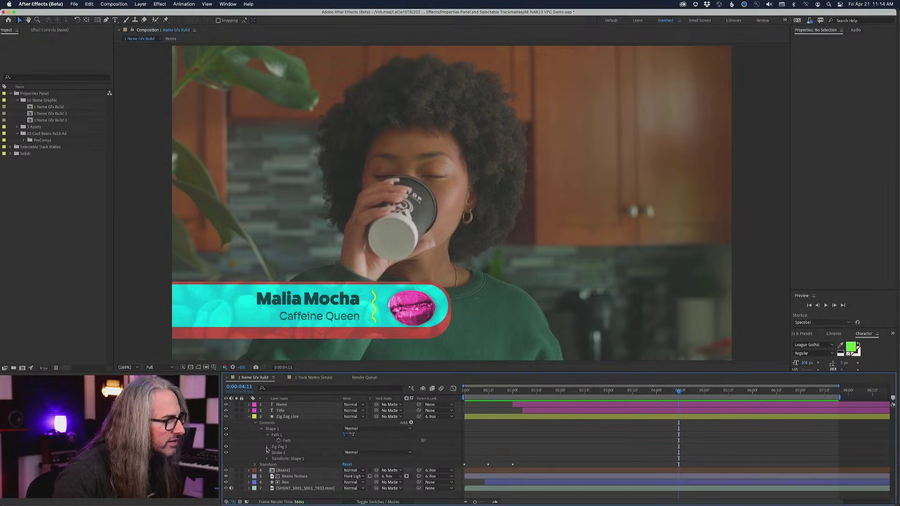
click(267, 447)
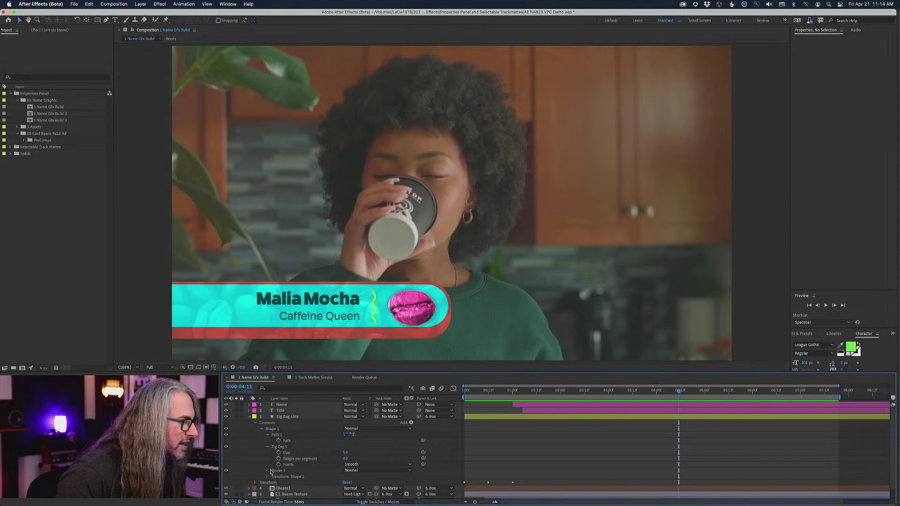
click(267, 470)
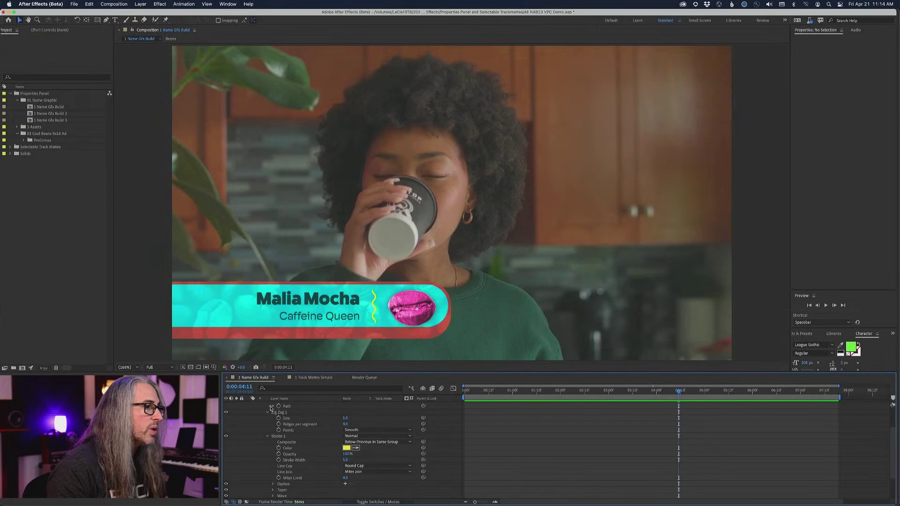
scroll(51, 362, up, 3)
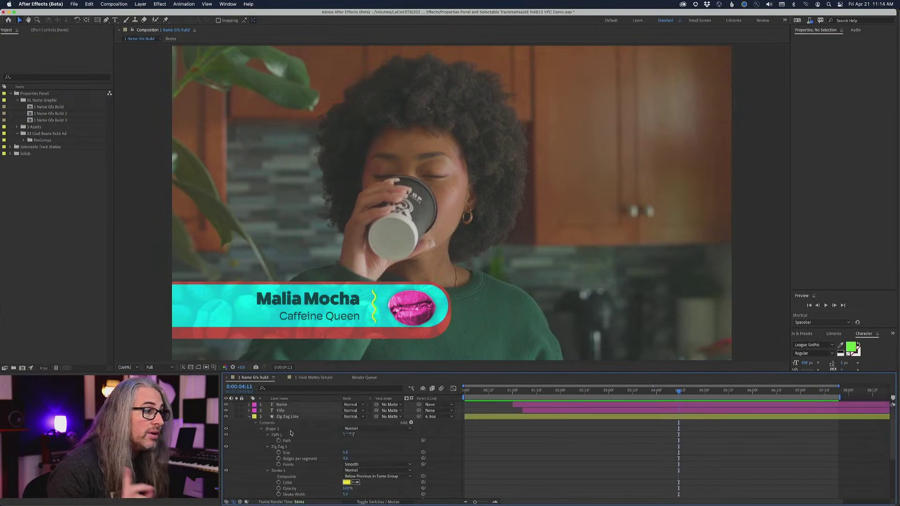
click(261, 429)
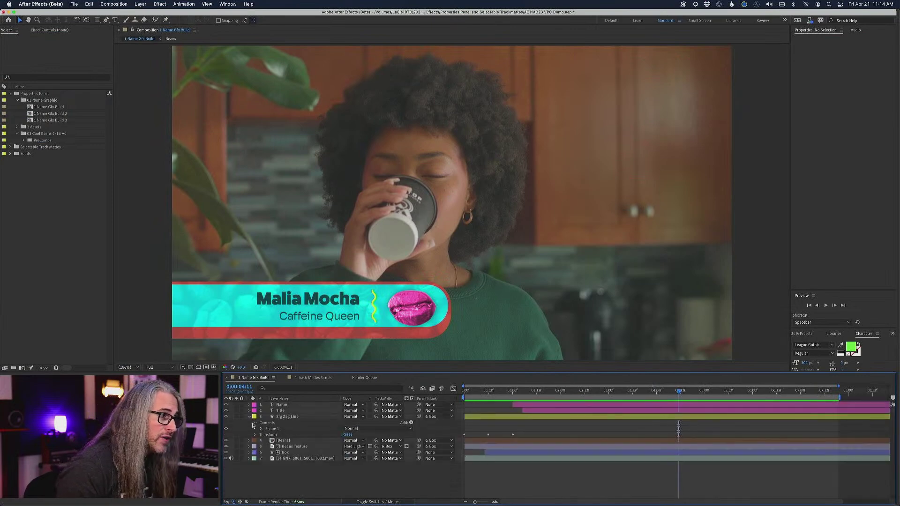
click(254, 422)
click(249, 417)
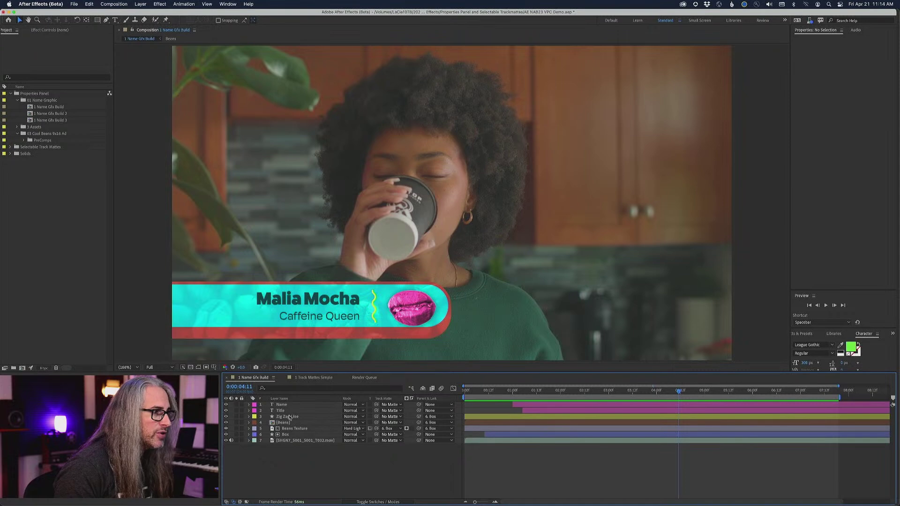
Step: Select the Zig Zag Line layer, reveal only its modified properties in the timeline and collapse the layer again
click(289, 417)
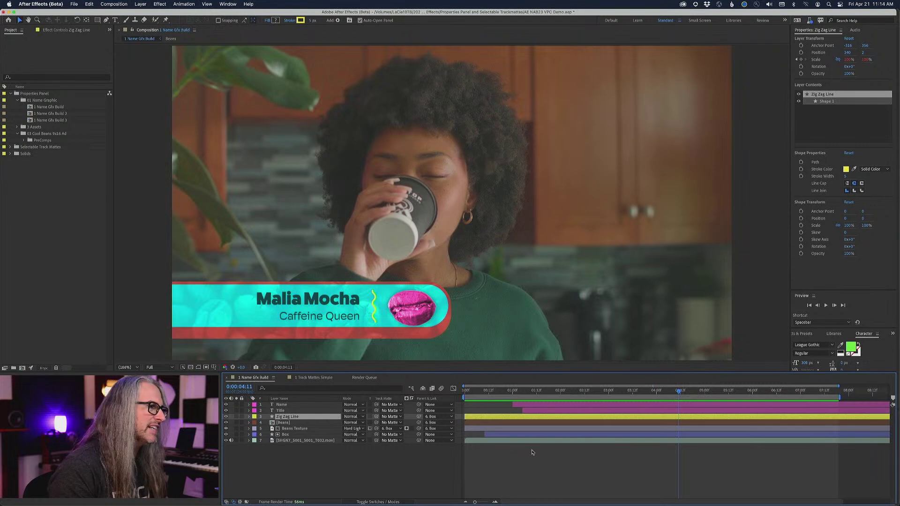
key(u)
key(u)
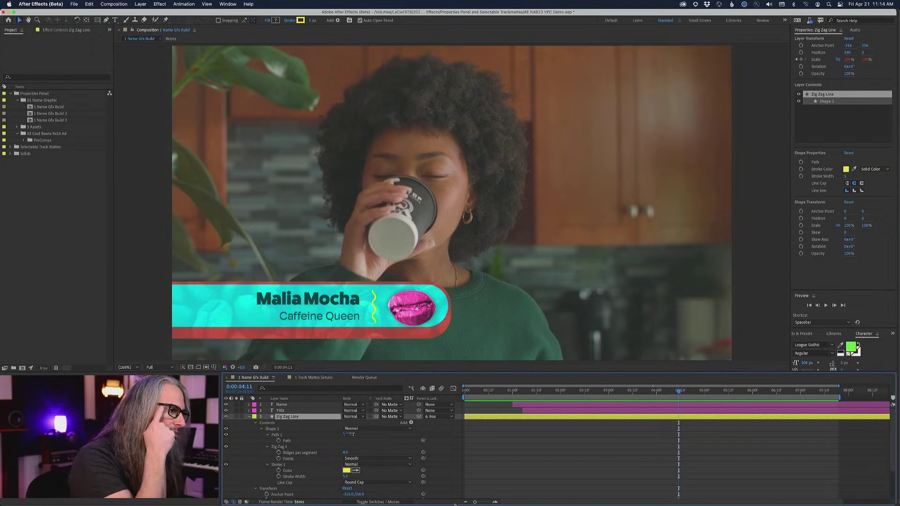
click(249, 416)
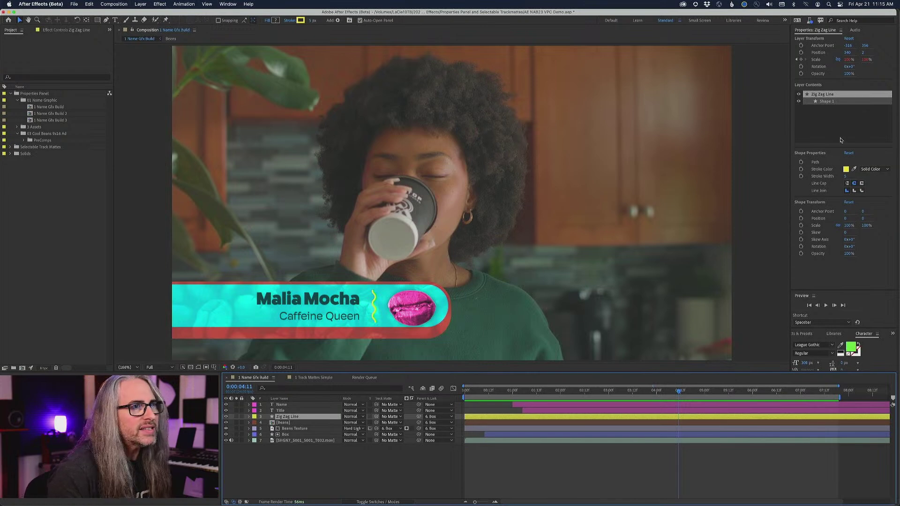
Step: Change the Zig Zag Line layer's stroke color to a brown sampled from the wooden cabinet in the footage
click(845, 169)
click(730, 95)
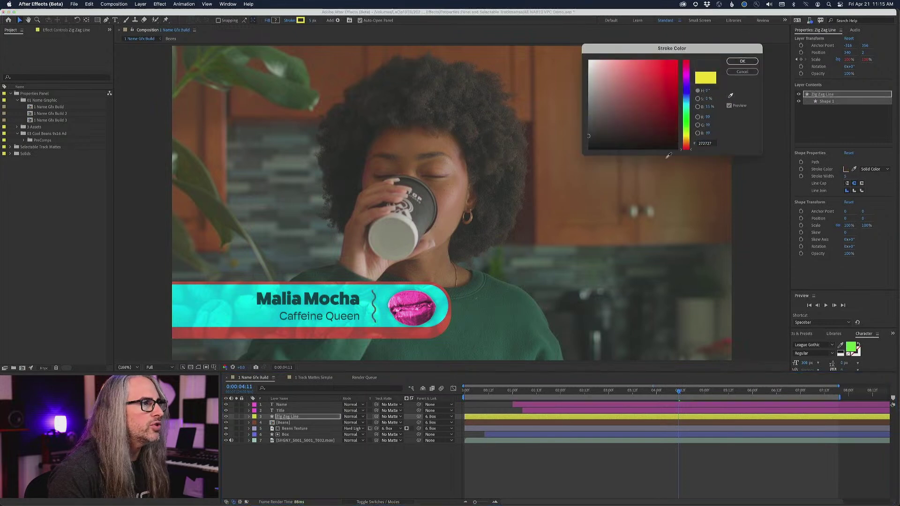
click(596, 200)
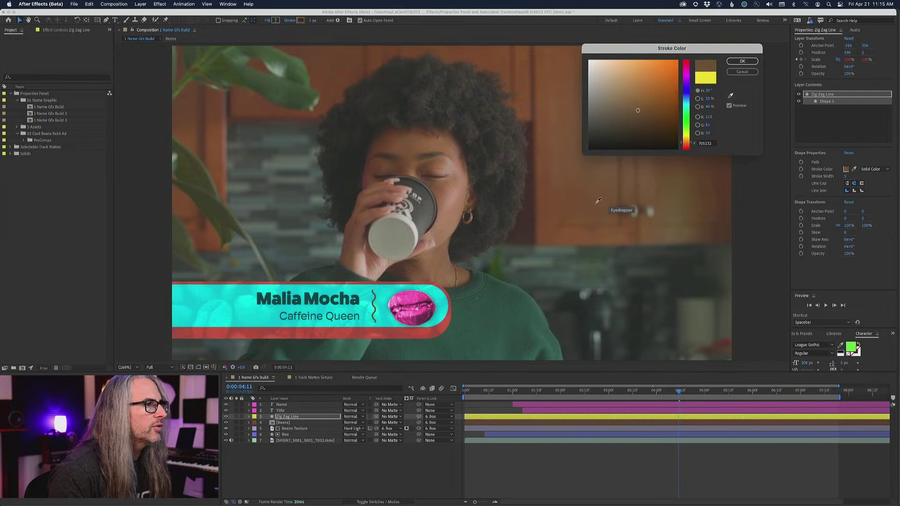
click(742, 62)
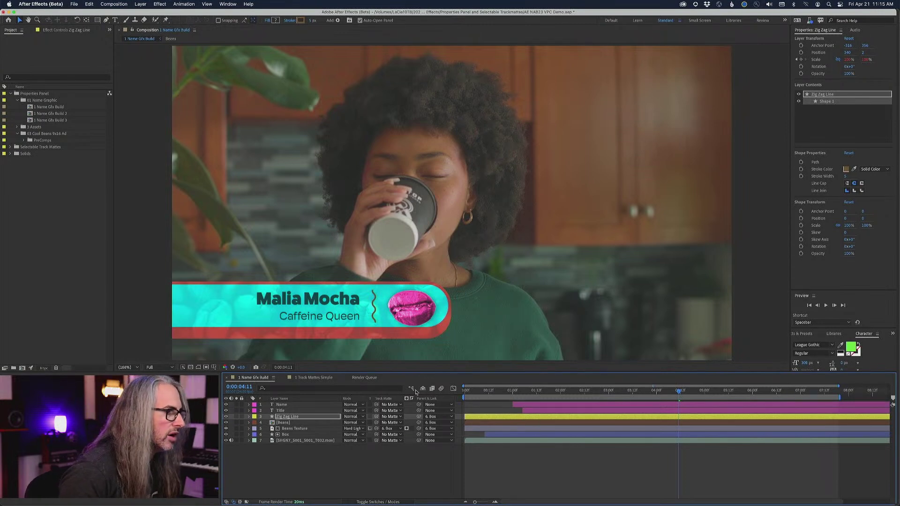
Step: Change the Box layer's stroke color to a muted grey-green sampled from the plant leaf in the footage
click(307, 437)
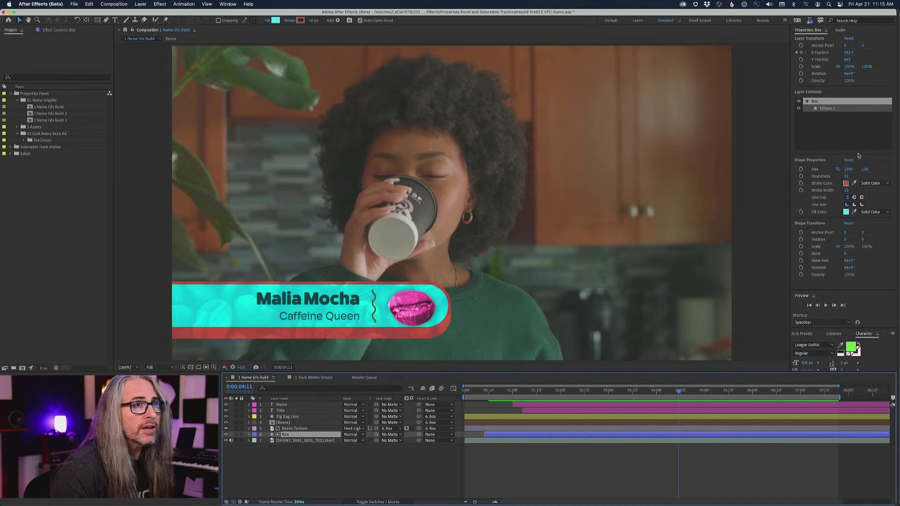
click(846, 183)
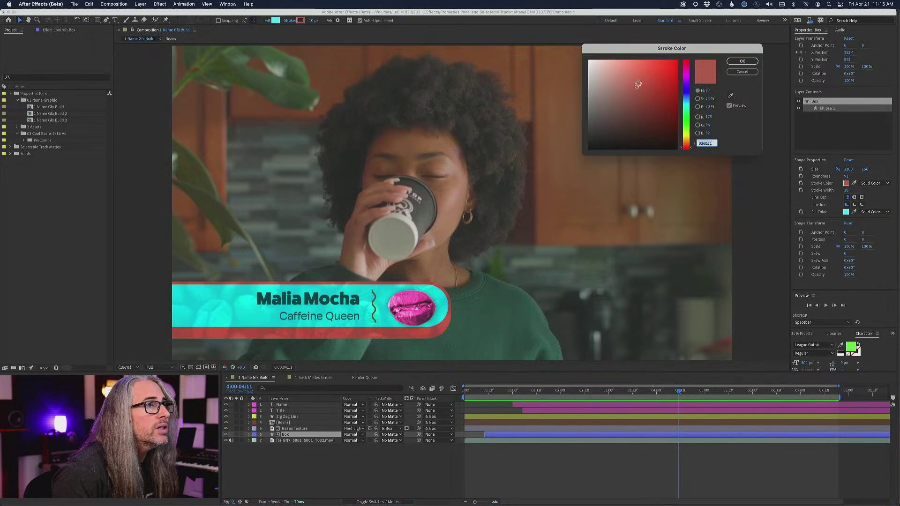
click(730, 96)
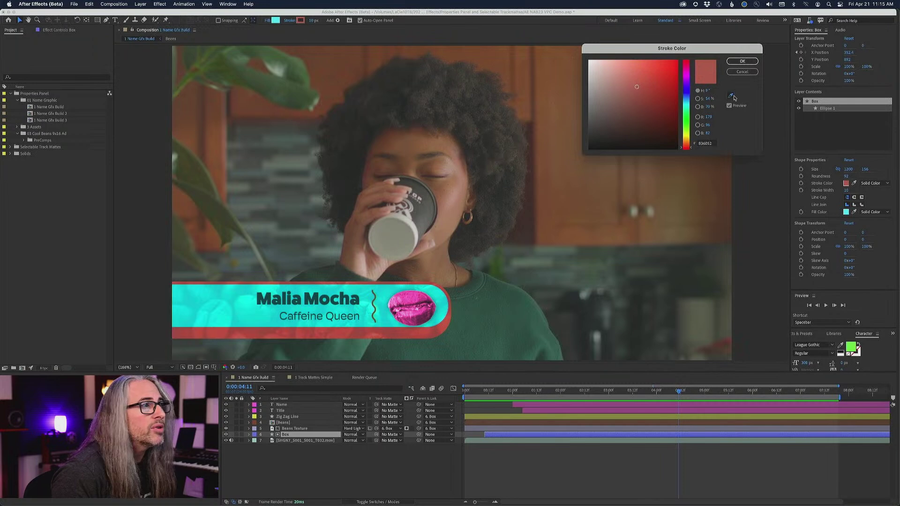
click(622, 219)
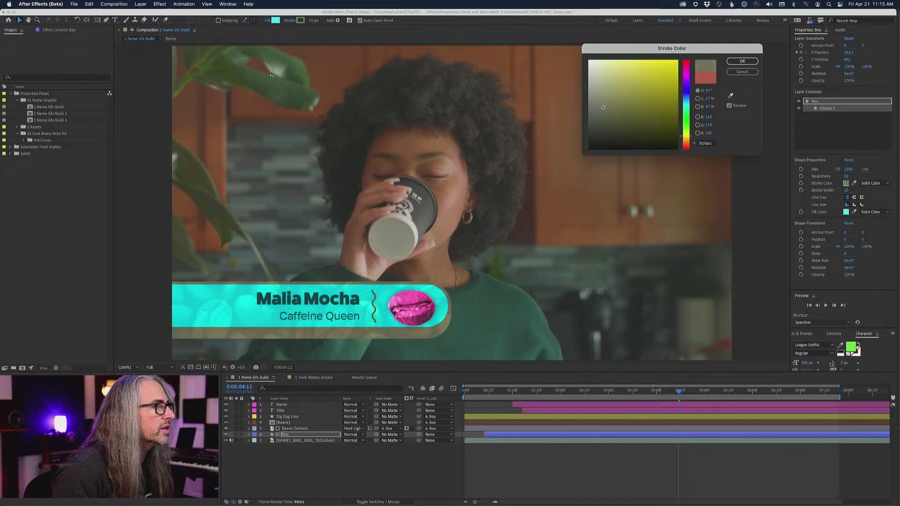
click(274, 69)
click(741, 61)
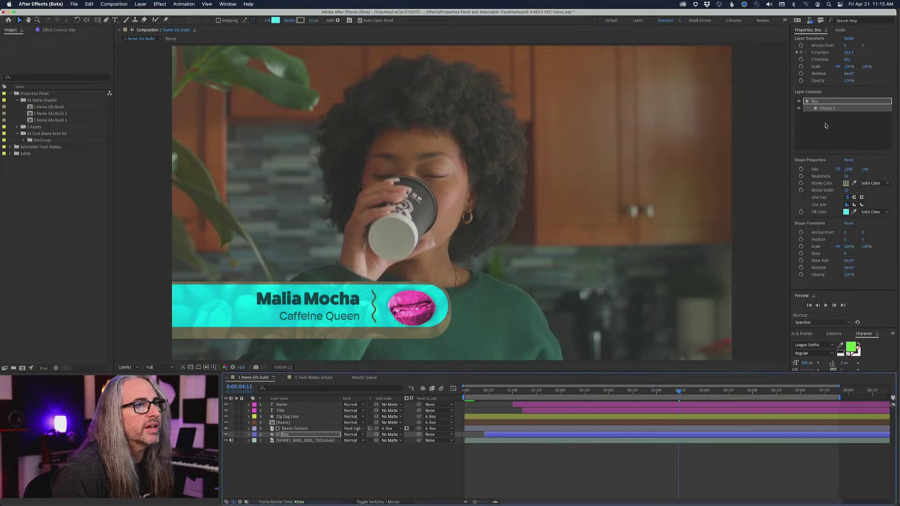
Step: Change the Box layer's fill to a brown sampled from the footage and adjust it to a lighter, softer shade
click(846, 211)
click(730, 95)
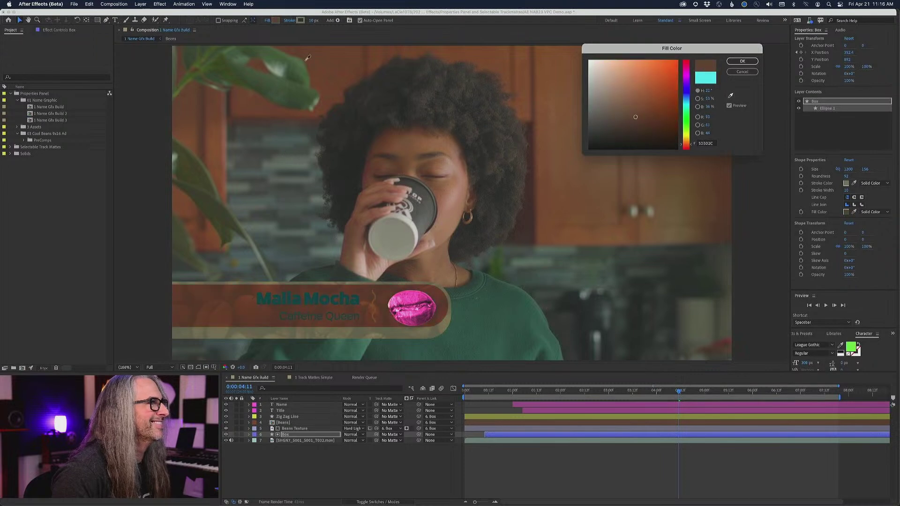
click(349, 87)
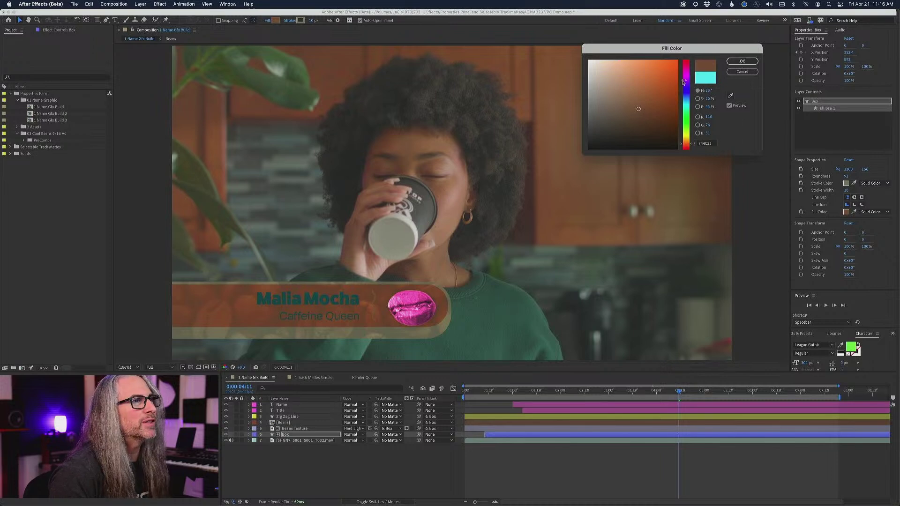
drag(637, 107, 625, 96)
click(749, 62)
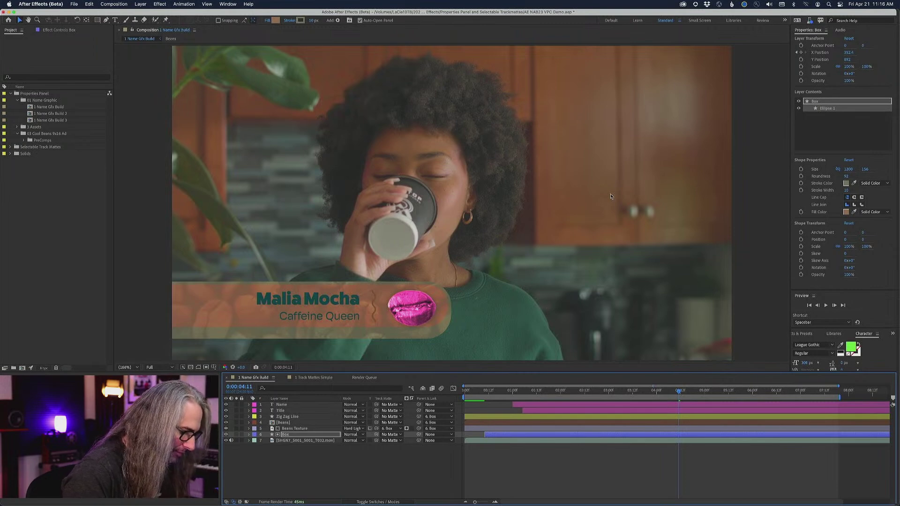
Step: Inspect the Beans Texture and Name layers' properties and step through the Name layer's X Position keyframes to 0:00:02:04
click(302, 428)
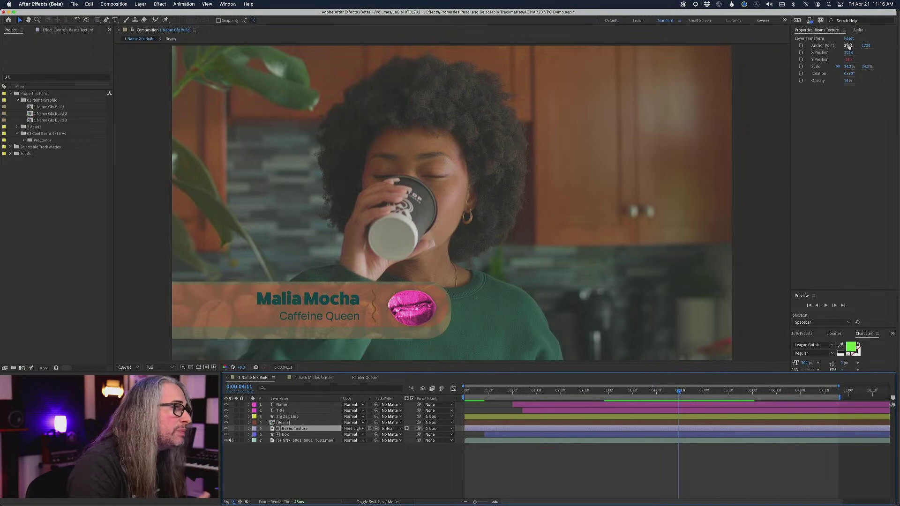
click(273, 405)
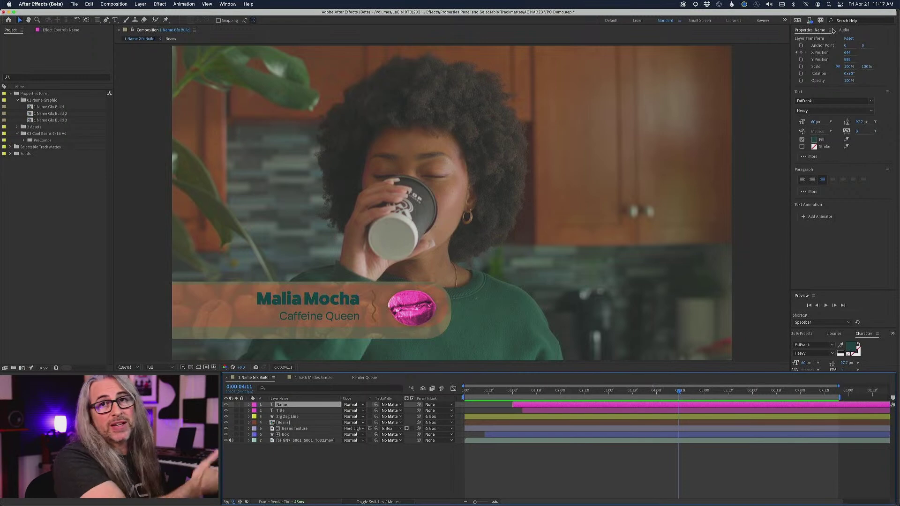
key(period)
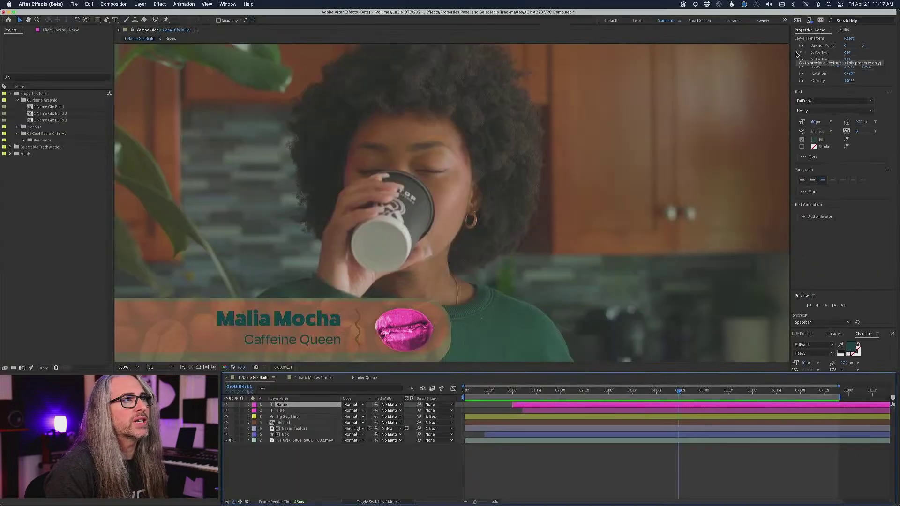
click(796, 53)
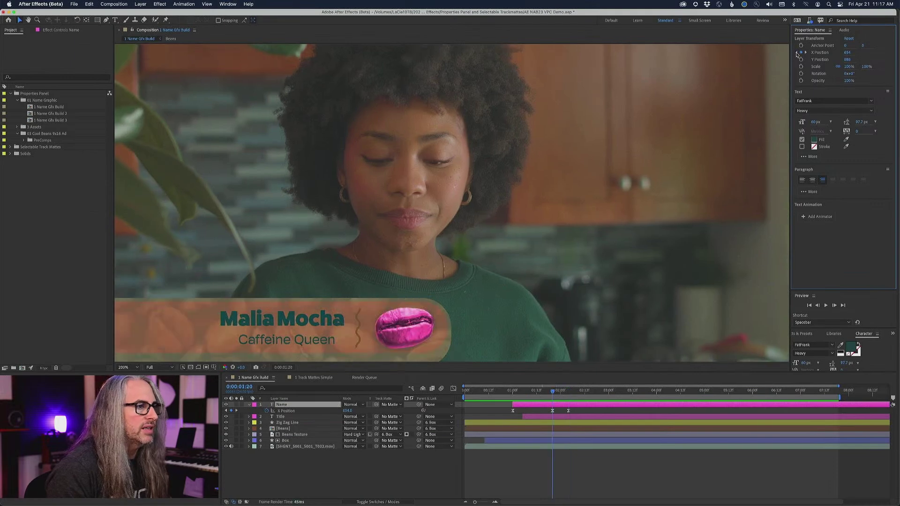
click(797, 52)
click(806, 53)
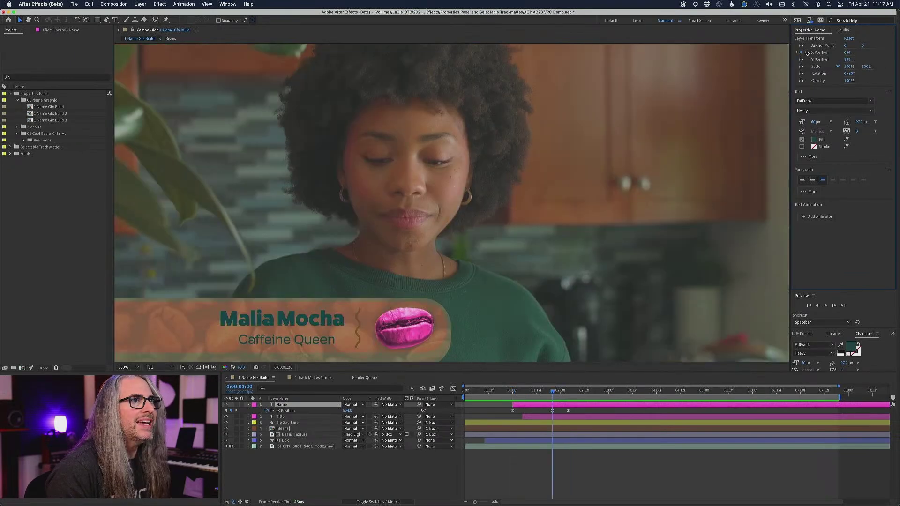
click(806, 53)
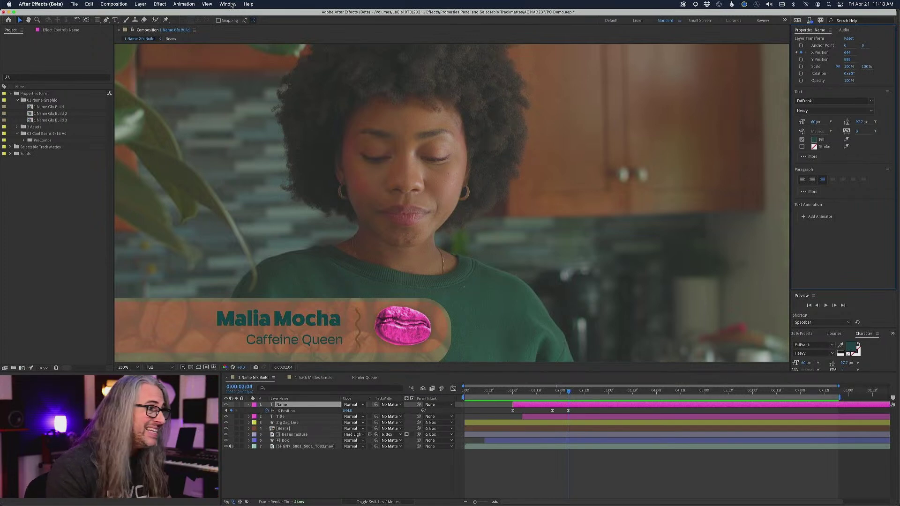
Step: Examine the adjustment layer's effects and the bean layers inside the Beans precomp, and return to the 1 Name Gfx Build composition
click(297, 430)
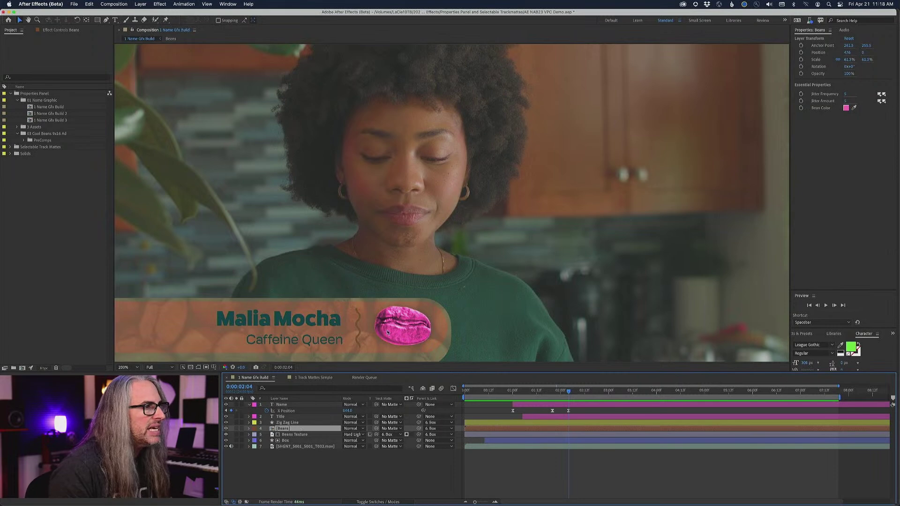
drag(566, 391, 601, 383)
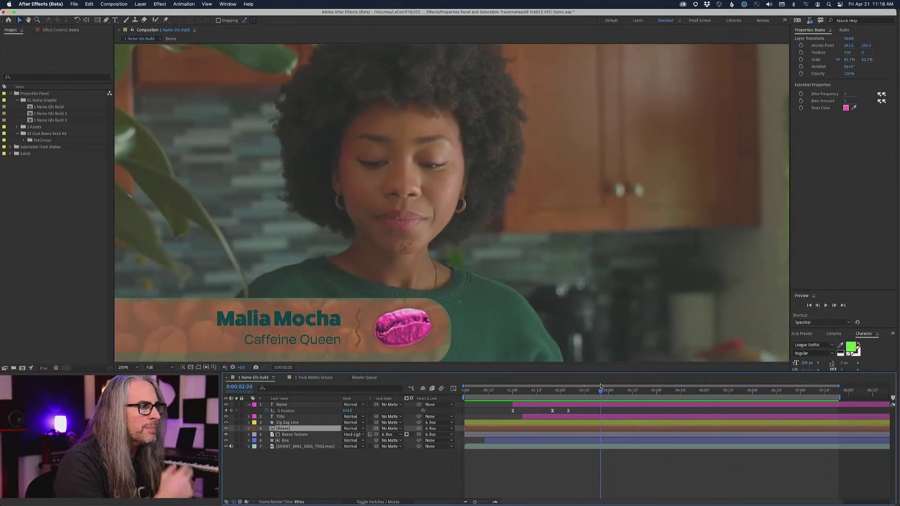
double_click(291, 429)
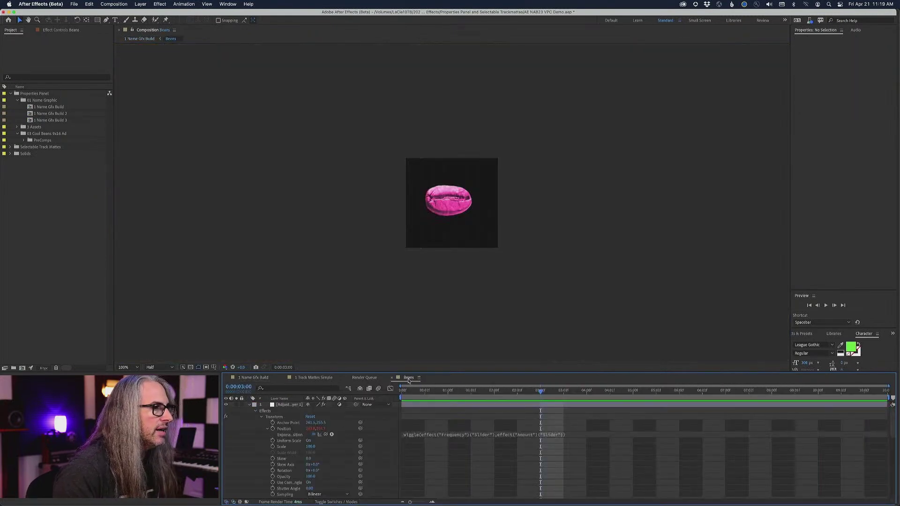
scroll(337, 457, down, 5)
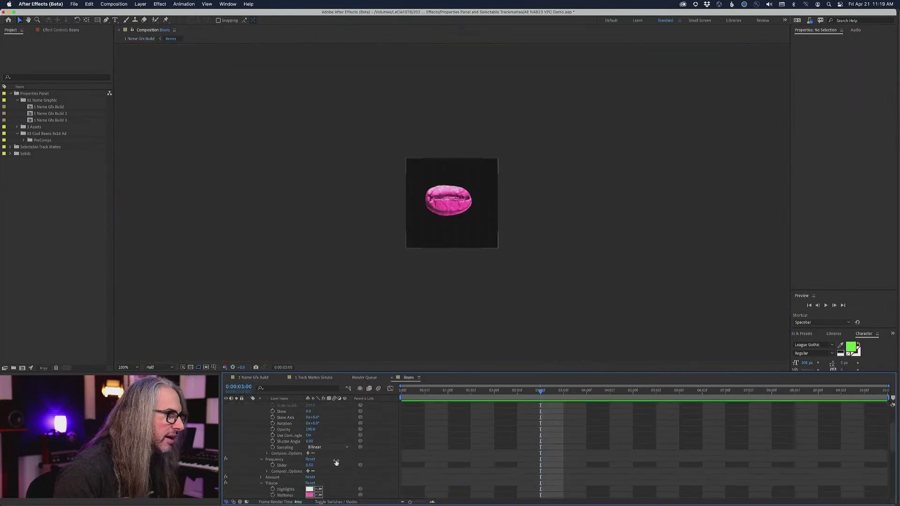
scroll(336, 463, down, 10)
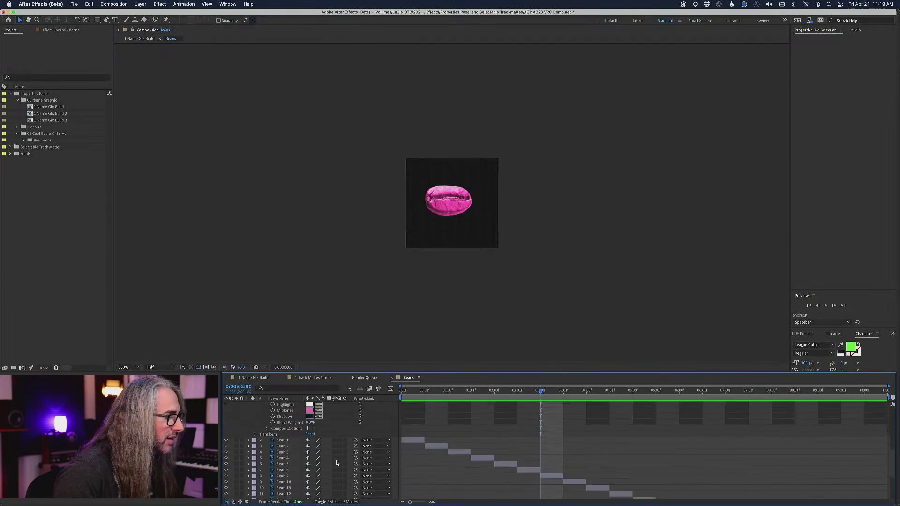
scroll(336, 463, down, 4)
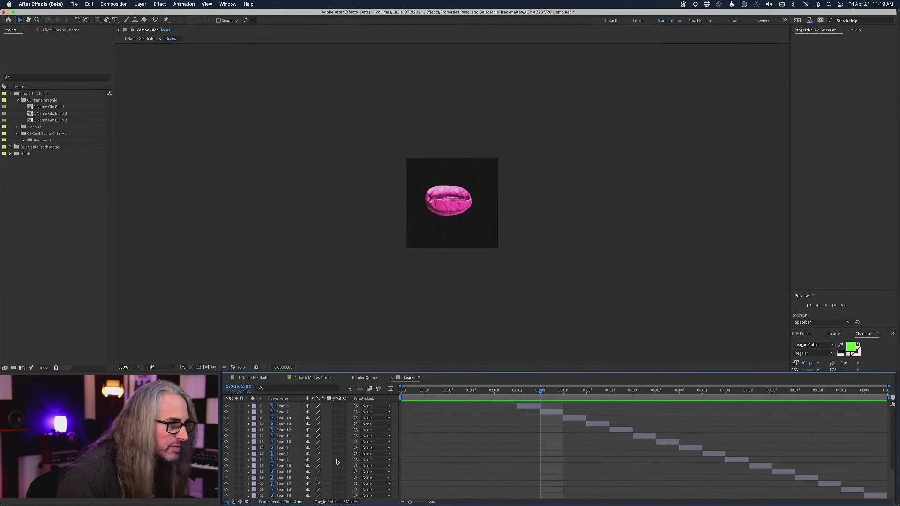
scroll(336, 463, up, 15)
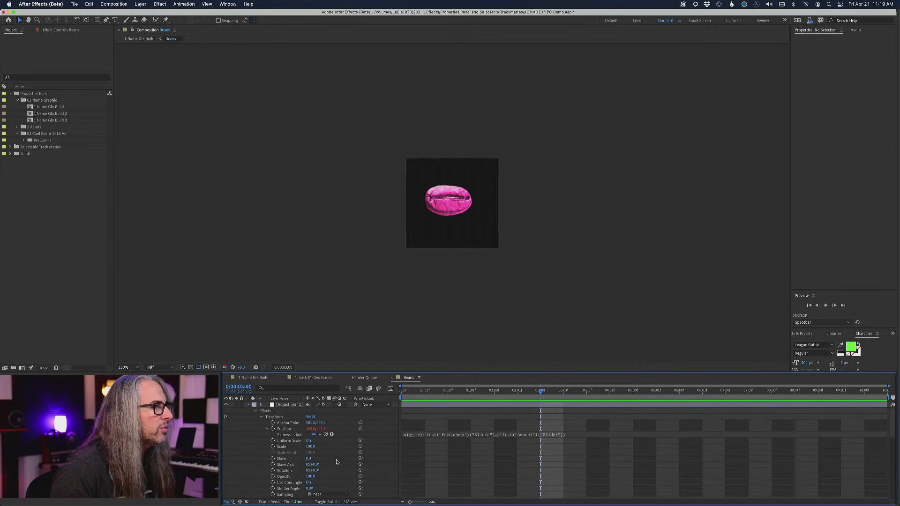
scroll(336, 462, down, 4)
scroll(366, 457, up, 5)
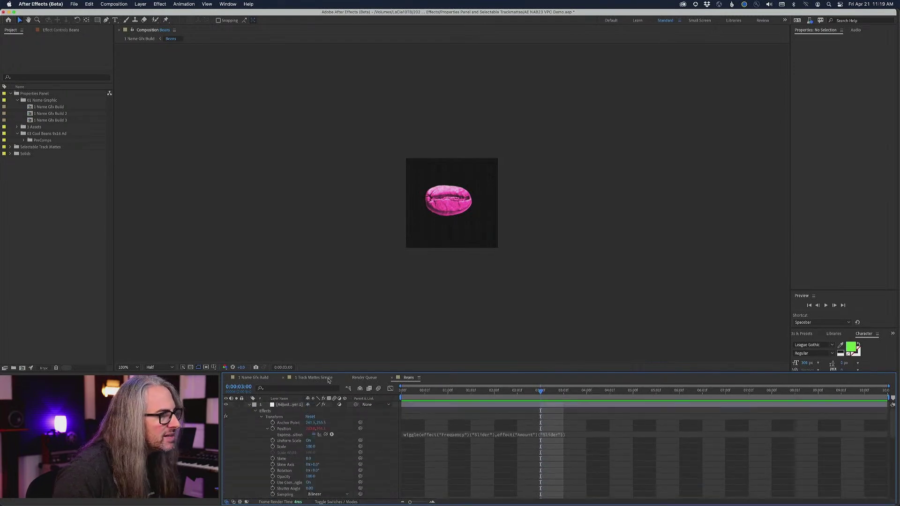
click(248, 377)
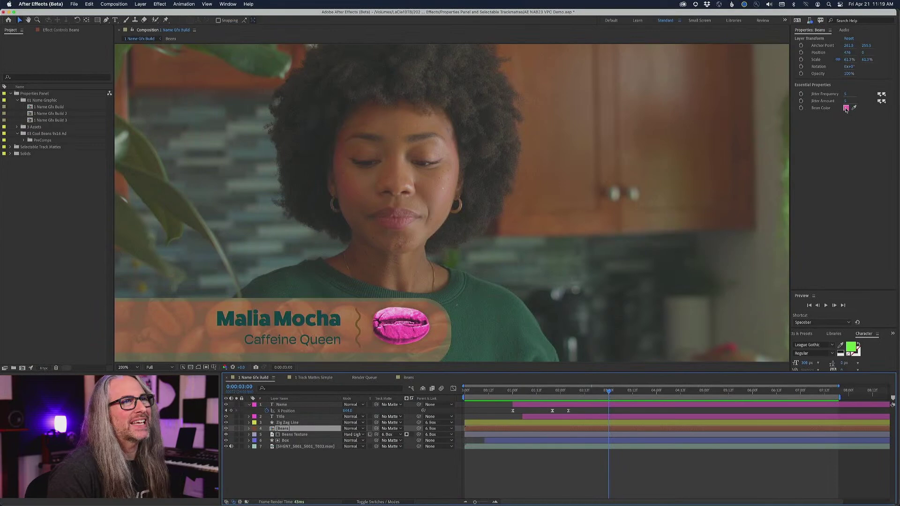
Step: Change the Beans layer's Bean Color to a brown sampled from the wooden cabinet in the footage and preview the animation
click(846, 108)
click(730, 95)
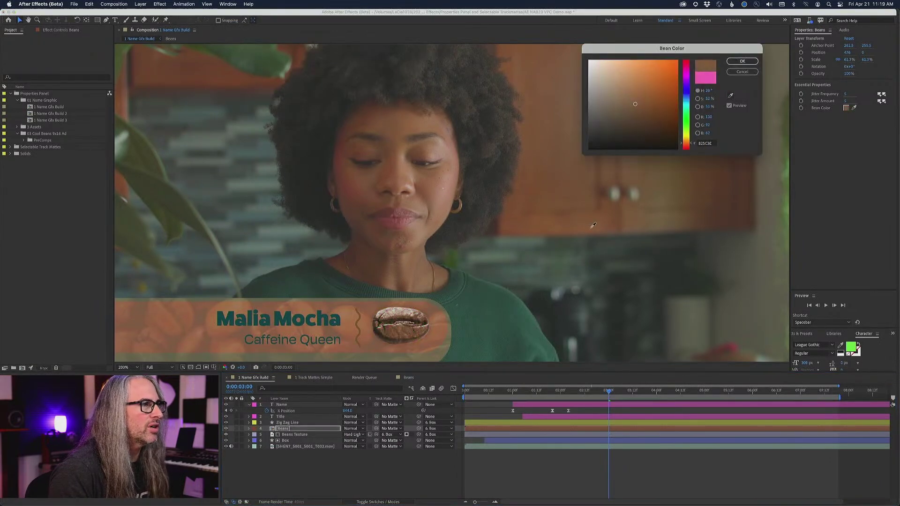
click(597, 225)
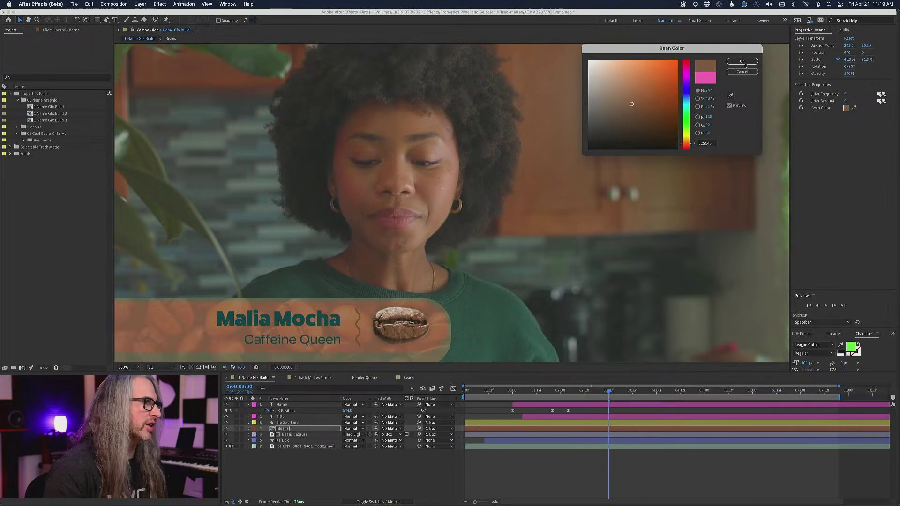
click(742, 61)
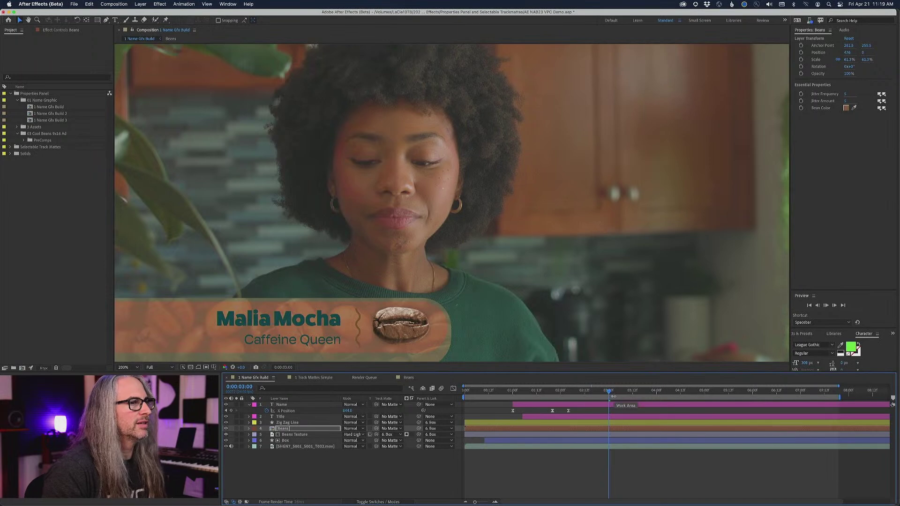
key(space)
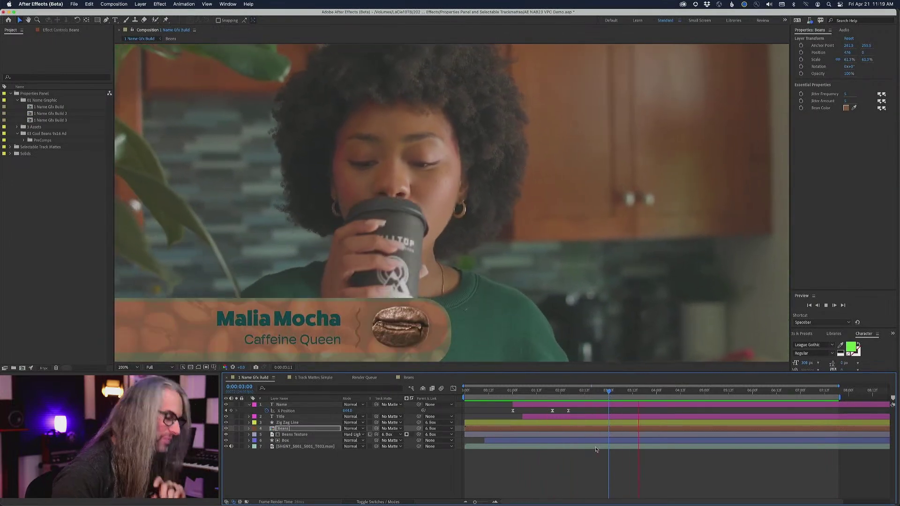
key(space)
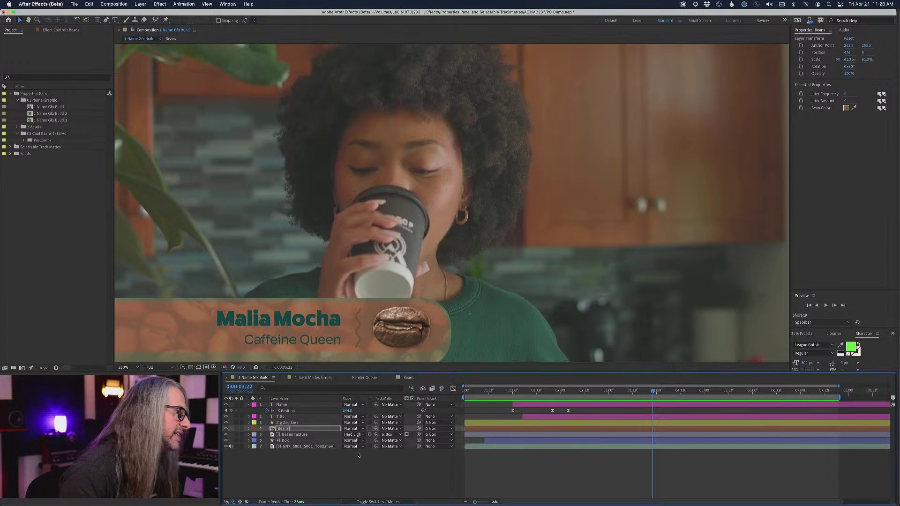
Step: In the 1 Track Mattes Simple composition, set Host Circle as the Paper Texture layer's inverted track matte and turn Host Circle's visibility on
click(309, 377)
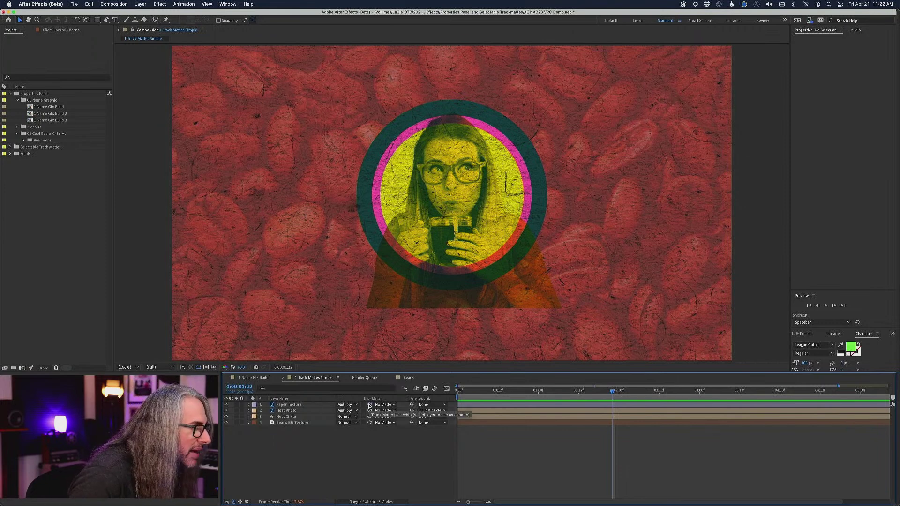
drag(369, 406, 307, 417)
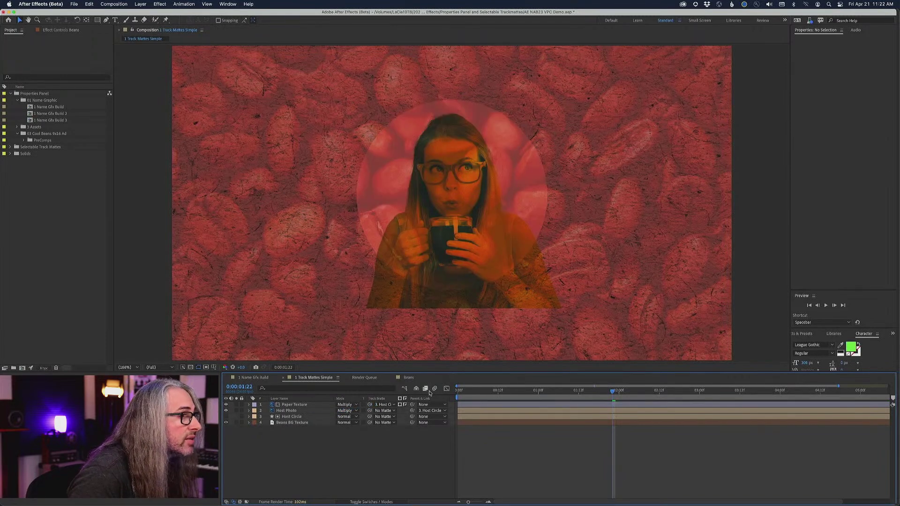
click(405, 406)
click(405, 406)
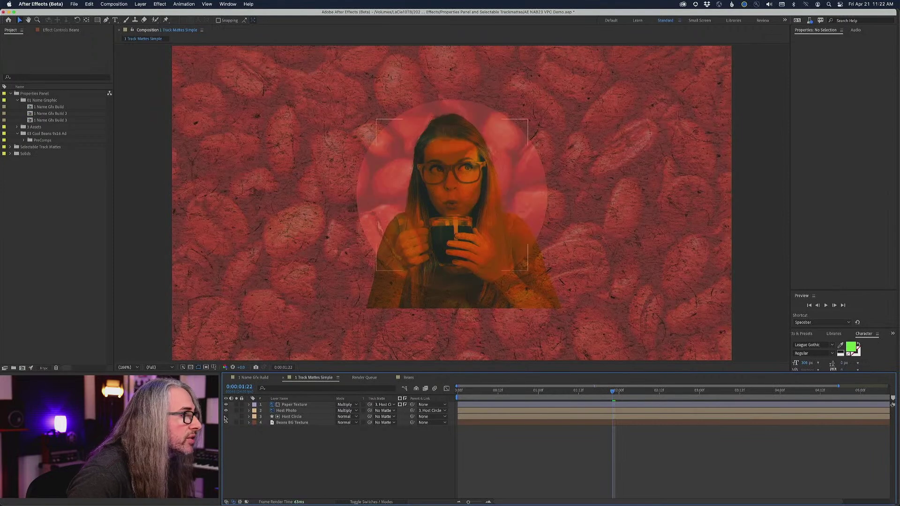
click(225, 417)
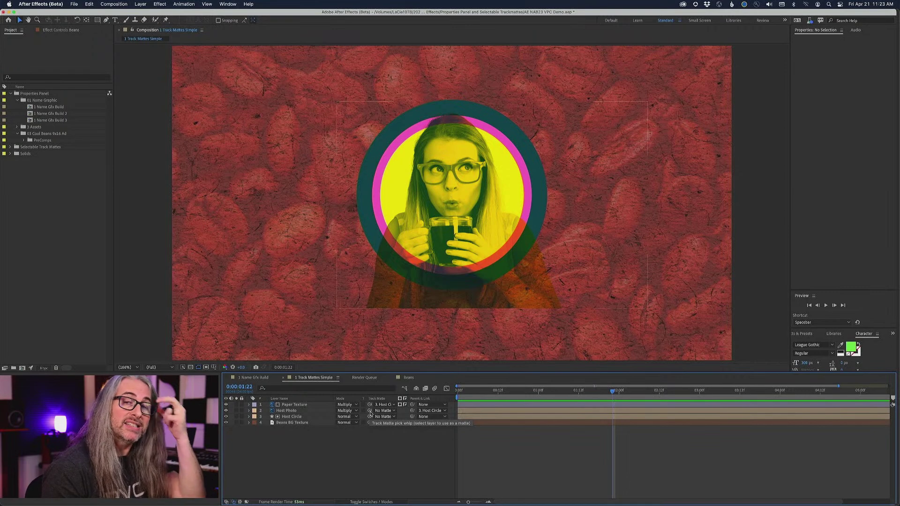
Step: Apply an alpha track matte to the Host Photo layer using the layer below it
click(294, 411)
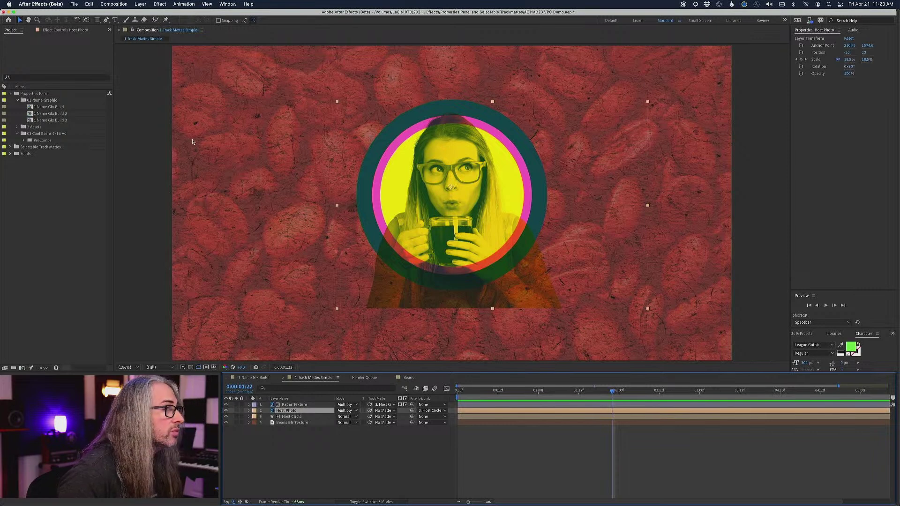
click(155, 3)
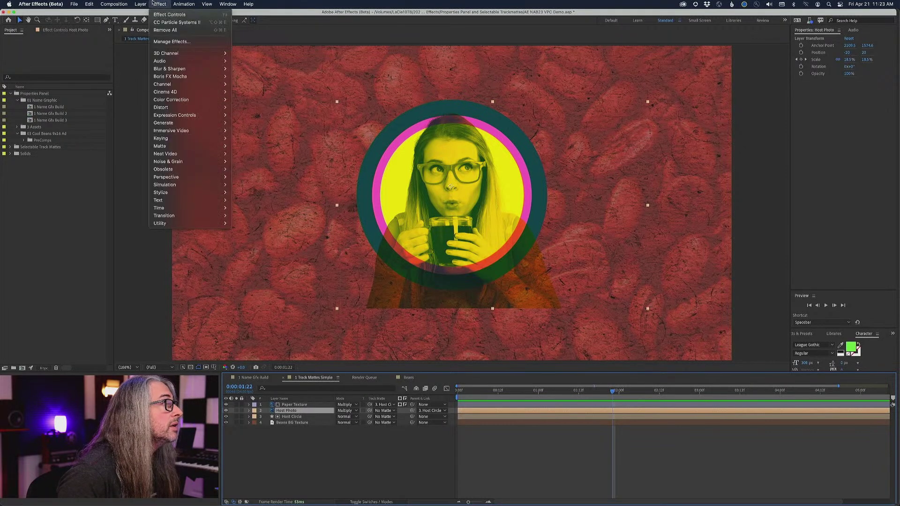
mouse_move(142, 4)
mouse_move(157, 182)
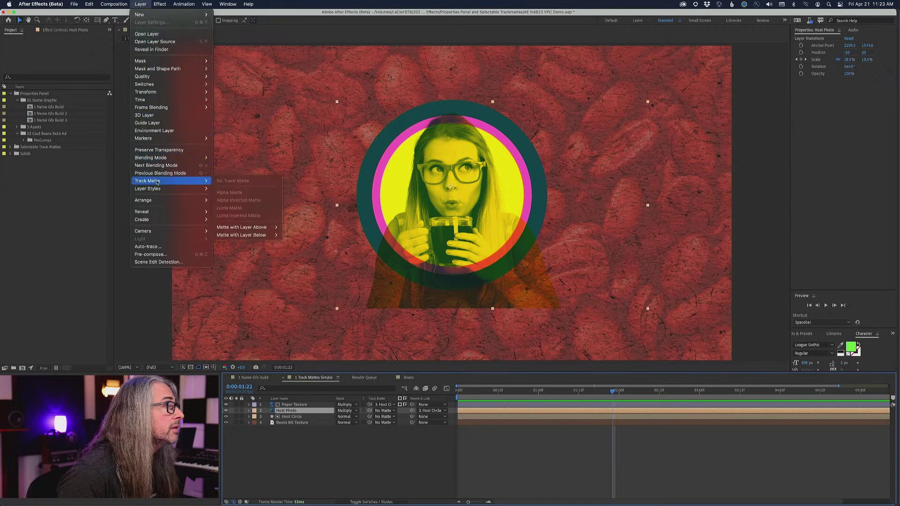
mouse_move(253, 235)
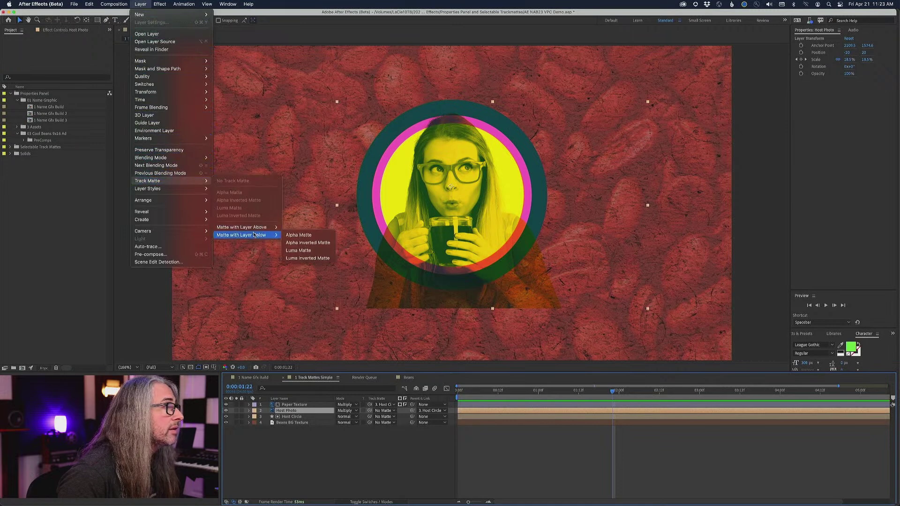
click(315, 238)
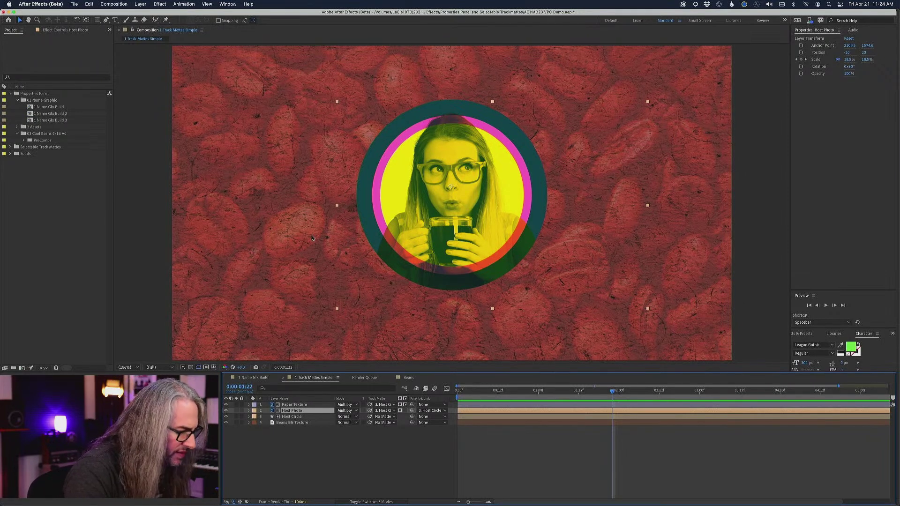
Step: Add a reddish brown, 703A2F, sampled from the beans background to the dark green part of Host Photo's Colorama output cycle
click(65, 29)
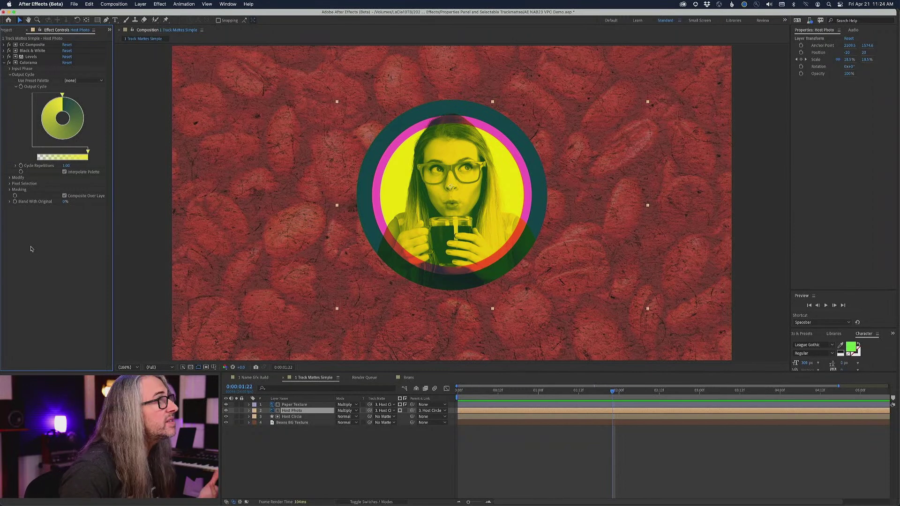
double_click(74, 111)
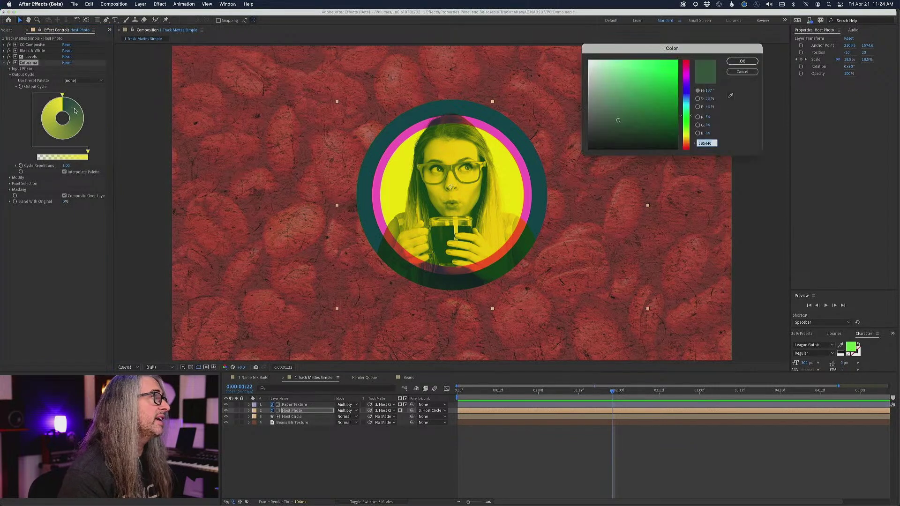
drag(627, 43, 610, 76)
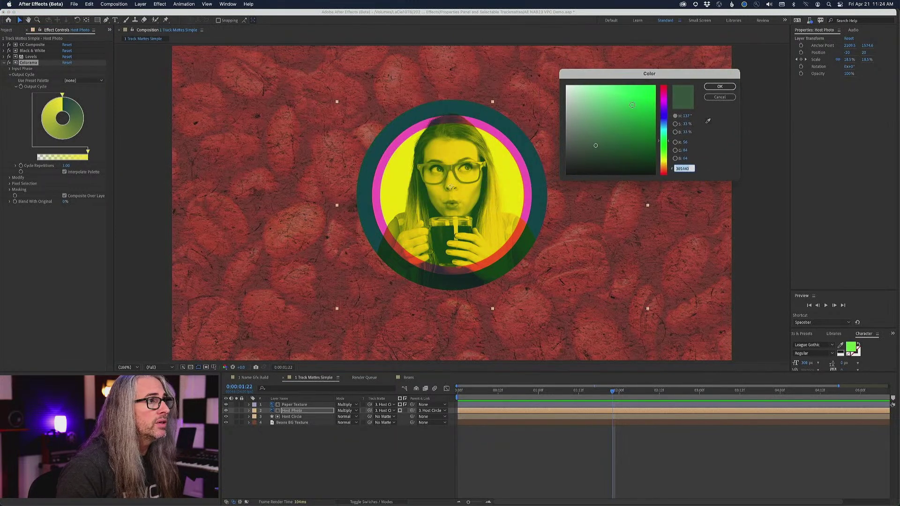
click(708, 122)
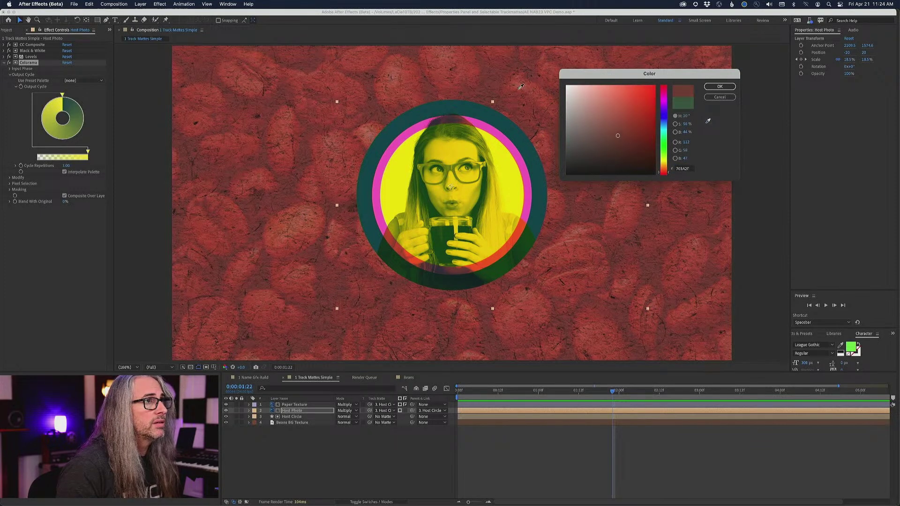
click(519, 89)
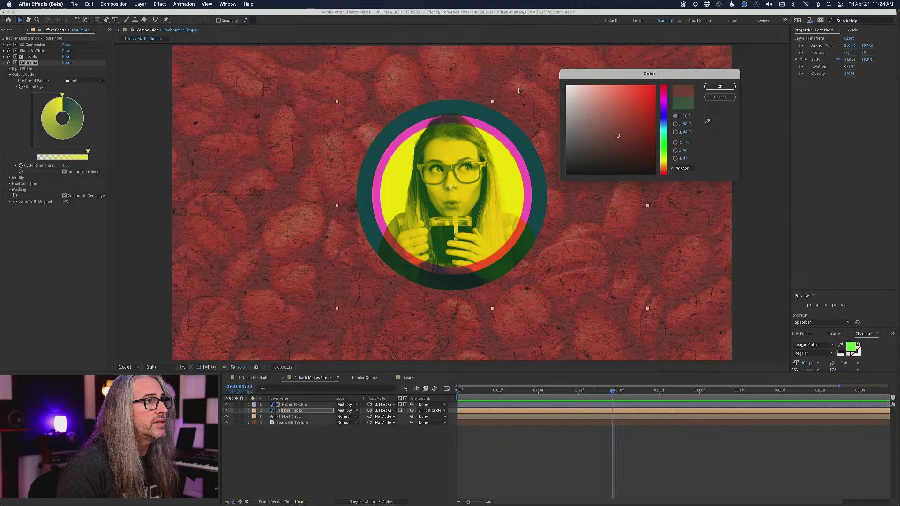
click(719, 87)
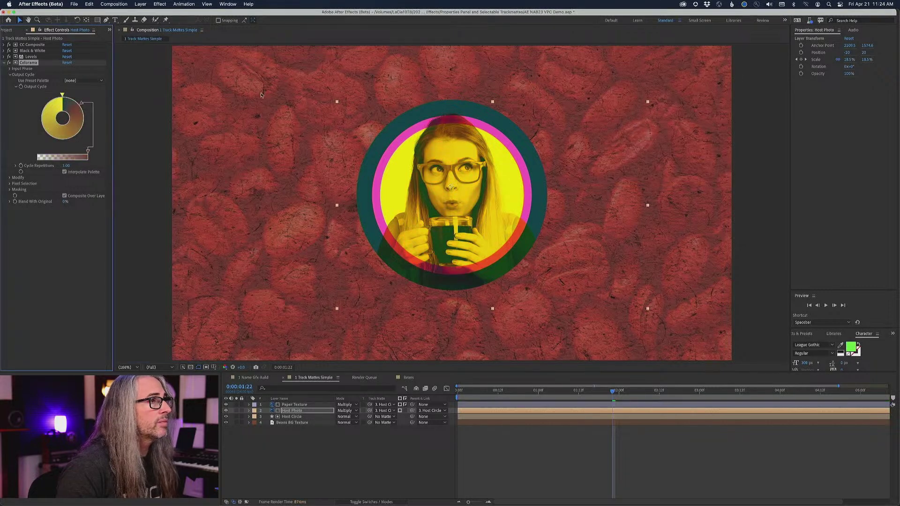
click(55, 105)
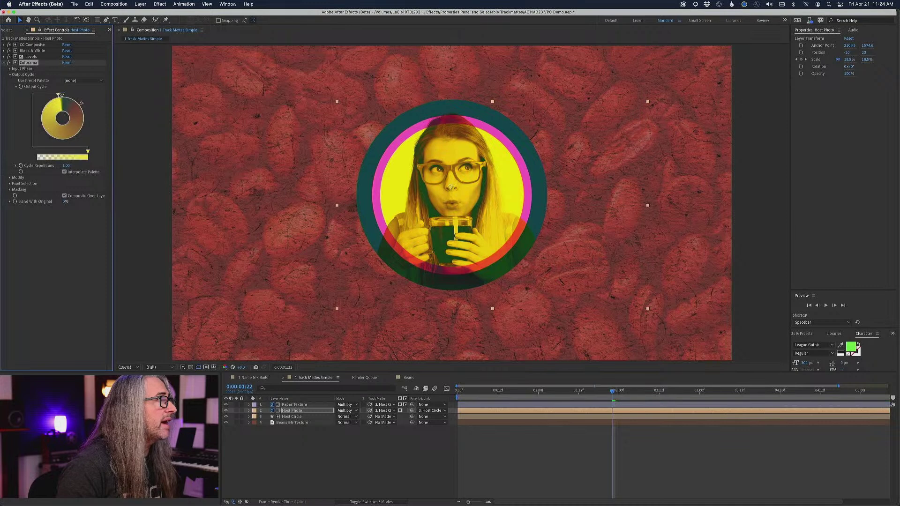
click(54, 103)
double_click(56, 106)
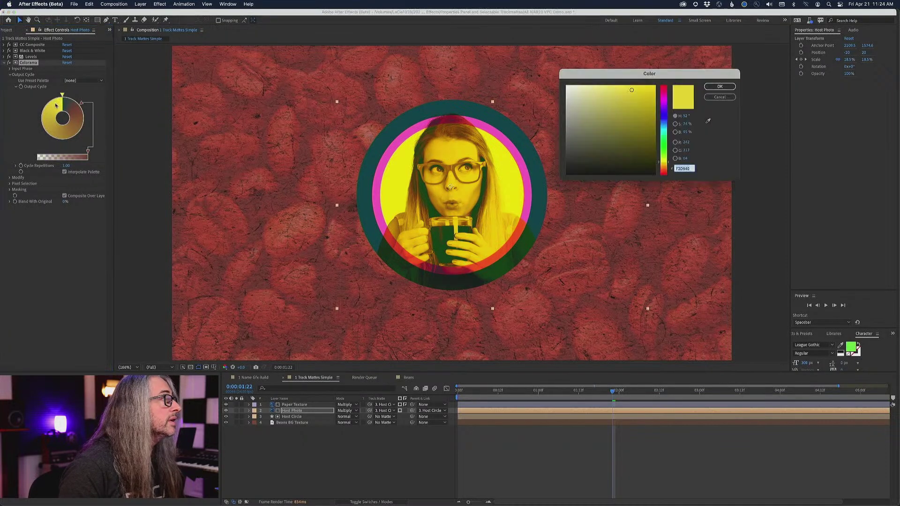
click(719, 97)
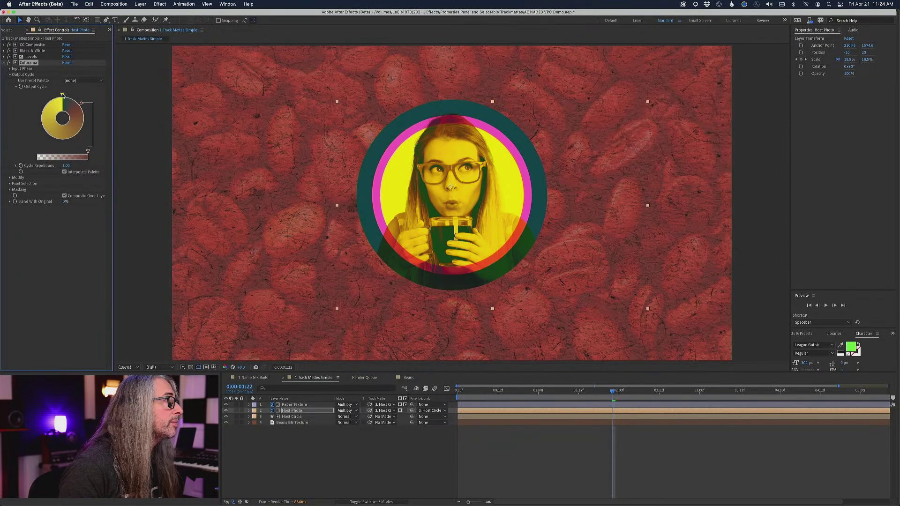
Step: Add a pale cream color to the yellow part of Host Photo's Colorama output cycle
click(62, 95)
double_click(53, 108)
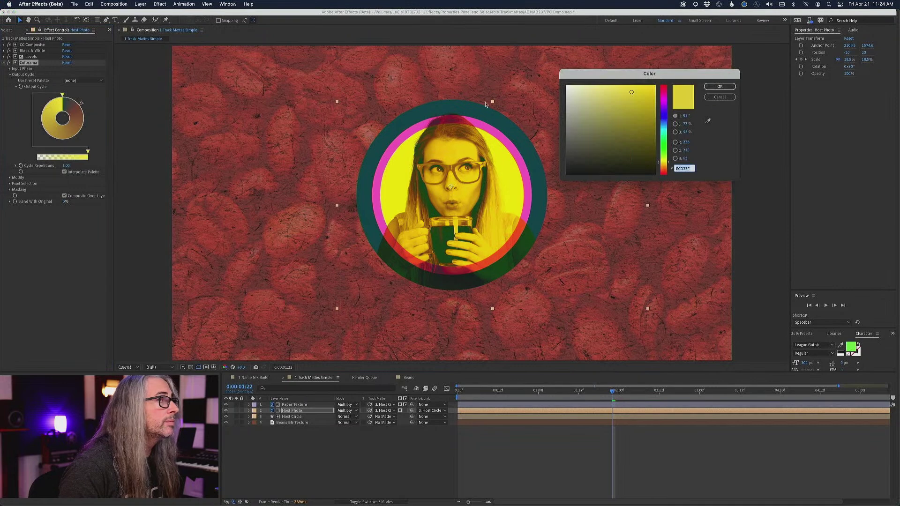
drag(633, 93, 583, 83)
click(714, 88)
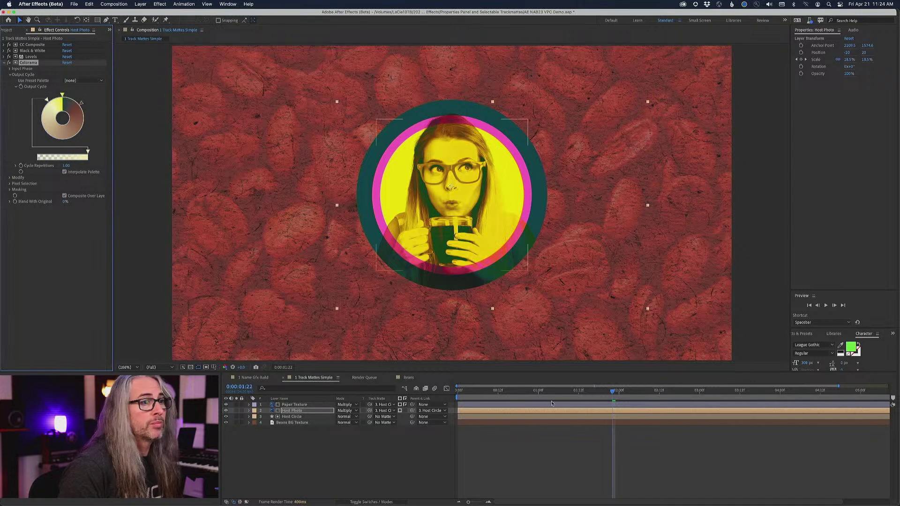
Step: Scrub through the 1 Track Mattes Simple composition and play it back to check the track mattes and recolored host photo in motion
mouse_move(612, 394)
mouse_down()
mouse_move(496, 392)
mouse_move(605, 393)
mouse_up()
key(space)
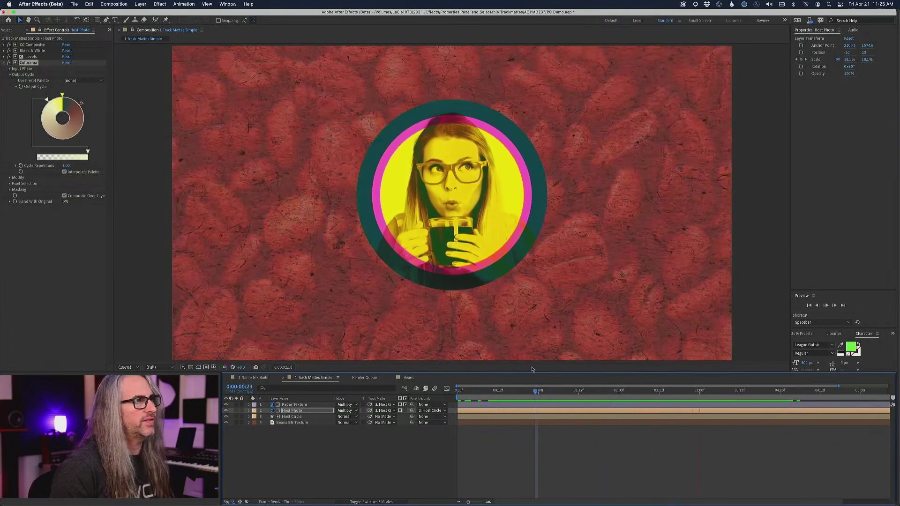
click(786, 391)
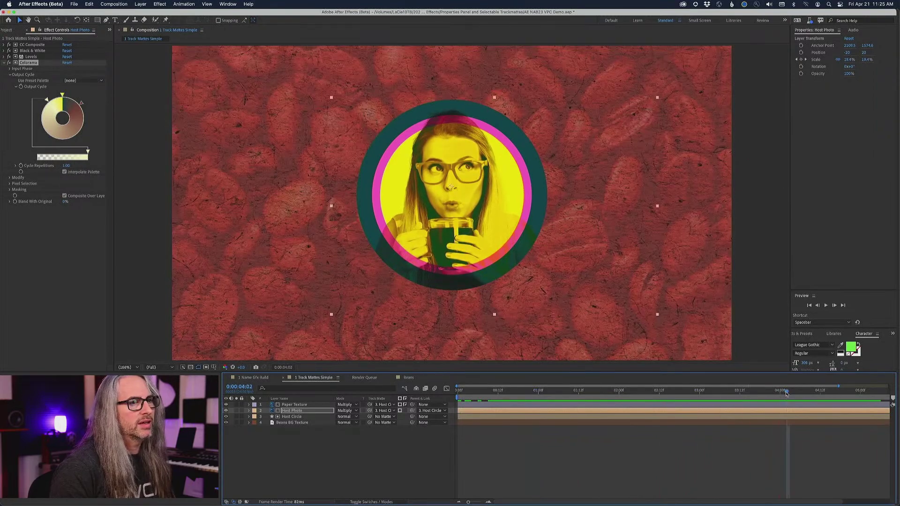
drag(595, 396, 497, 391)
key(space)
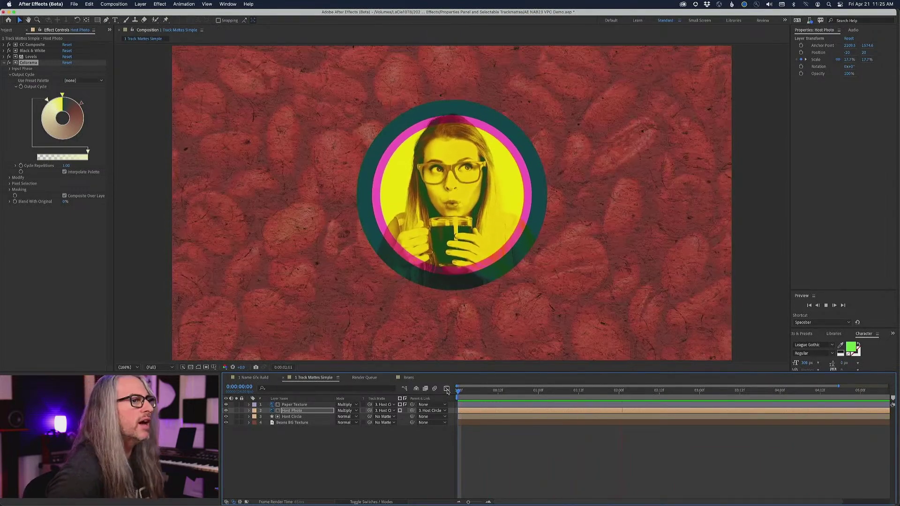
key(space)
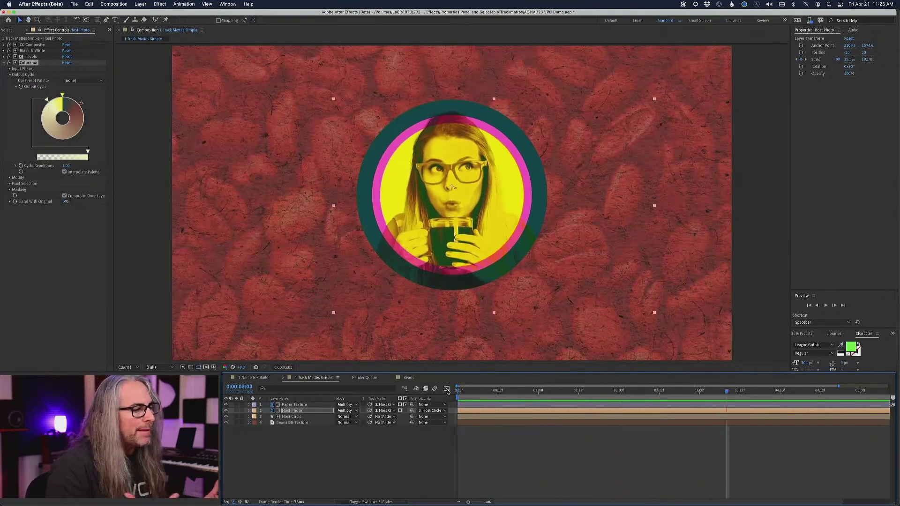